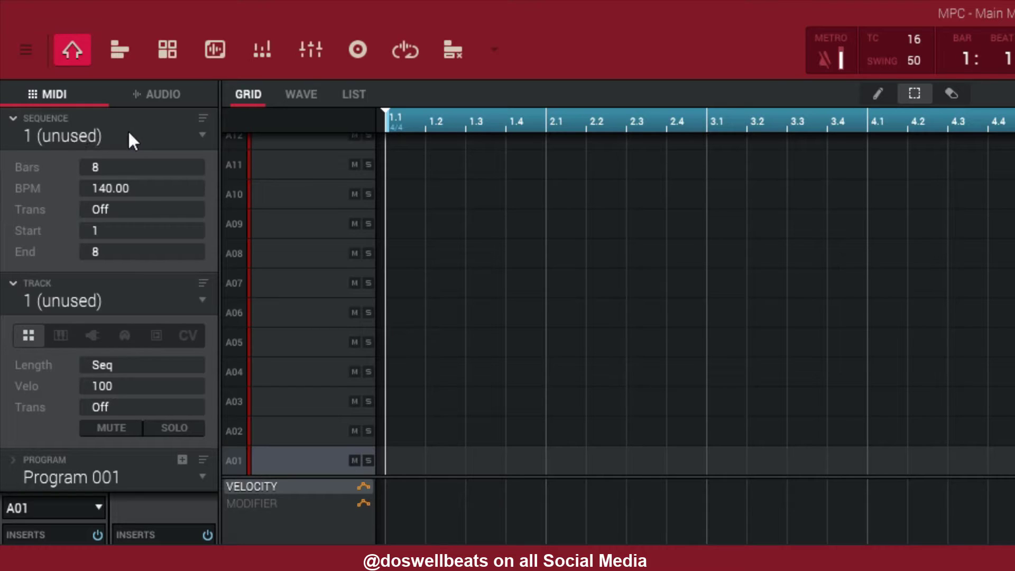
Browse the lists of available sequences and tracks
left_click(203, 135)
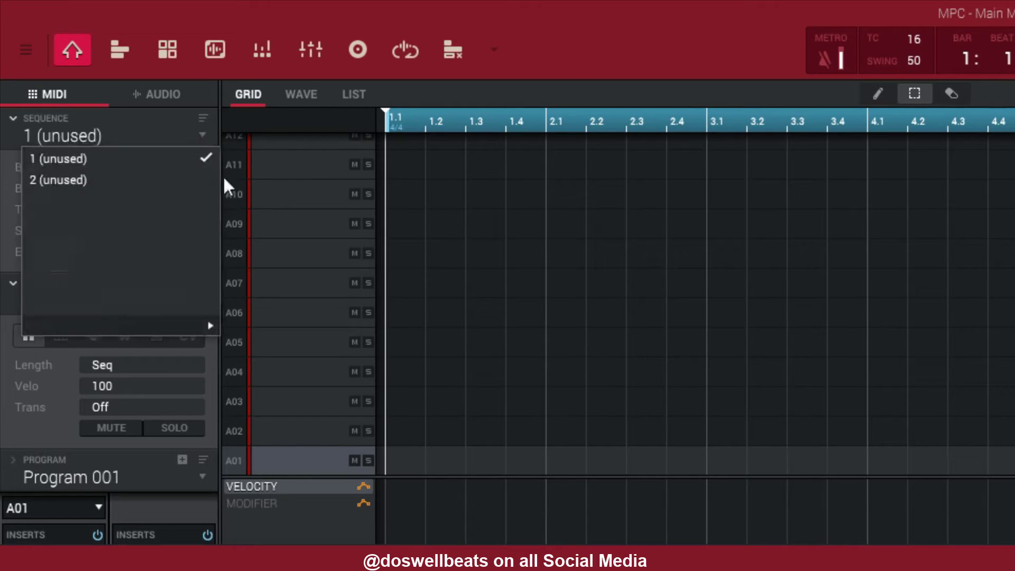
mouse_move(211, 322)
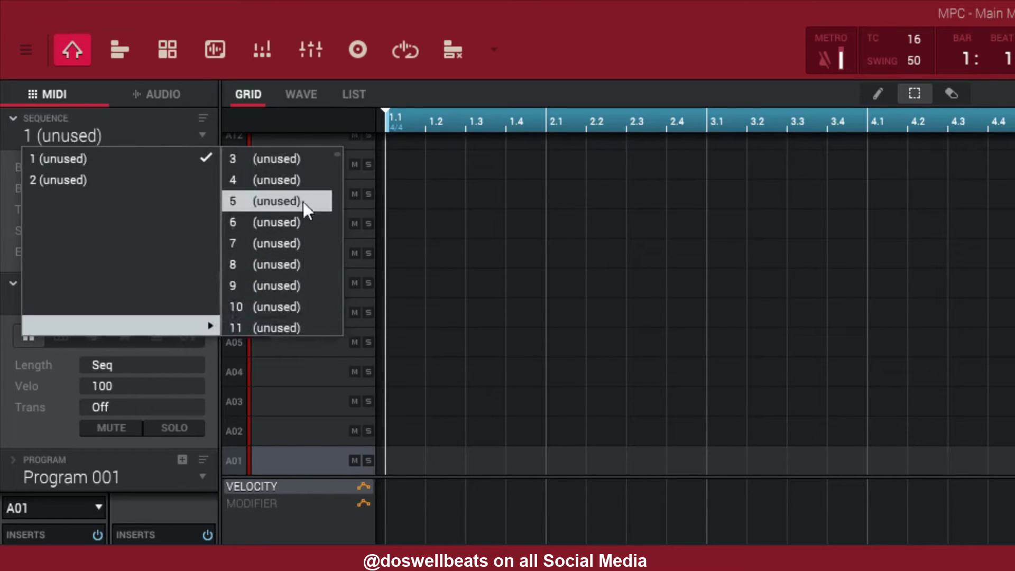
left_click_drag(339, 151, 341, 329)
left_click(558, 58)
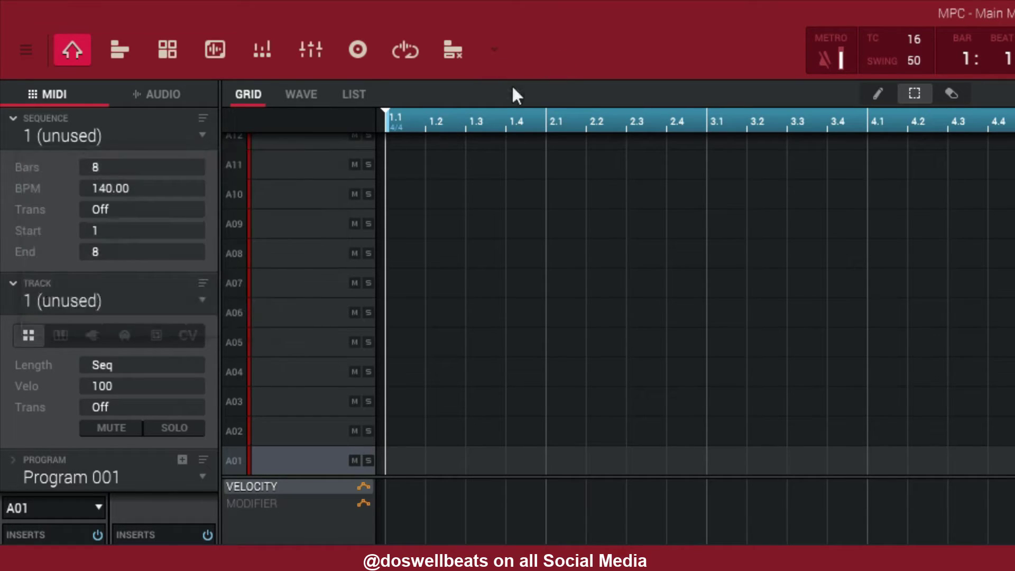
left_click(200, 298)
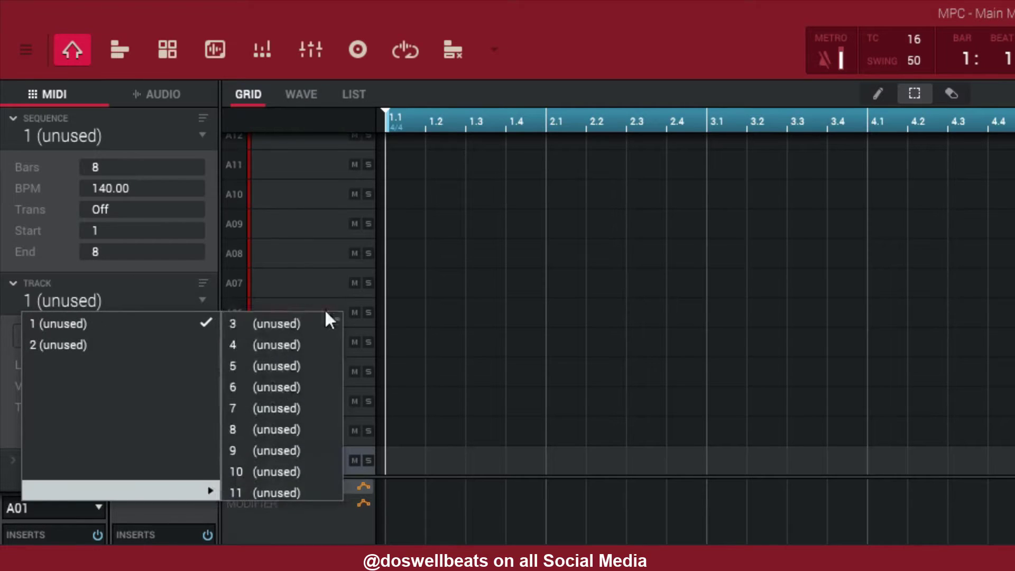
mouse_move(189, 490)
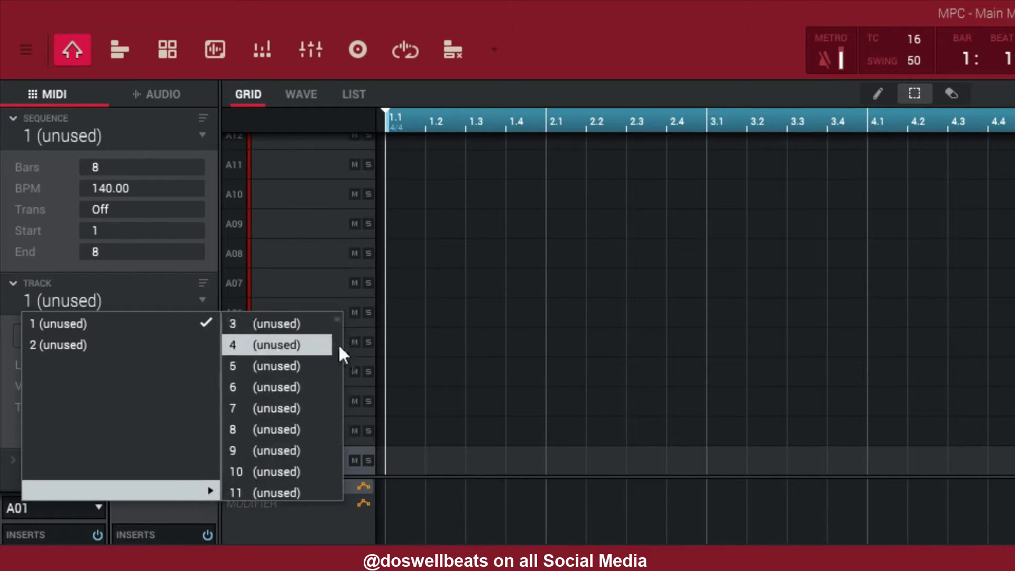
left_click_drag(337, 318, 334, 499)
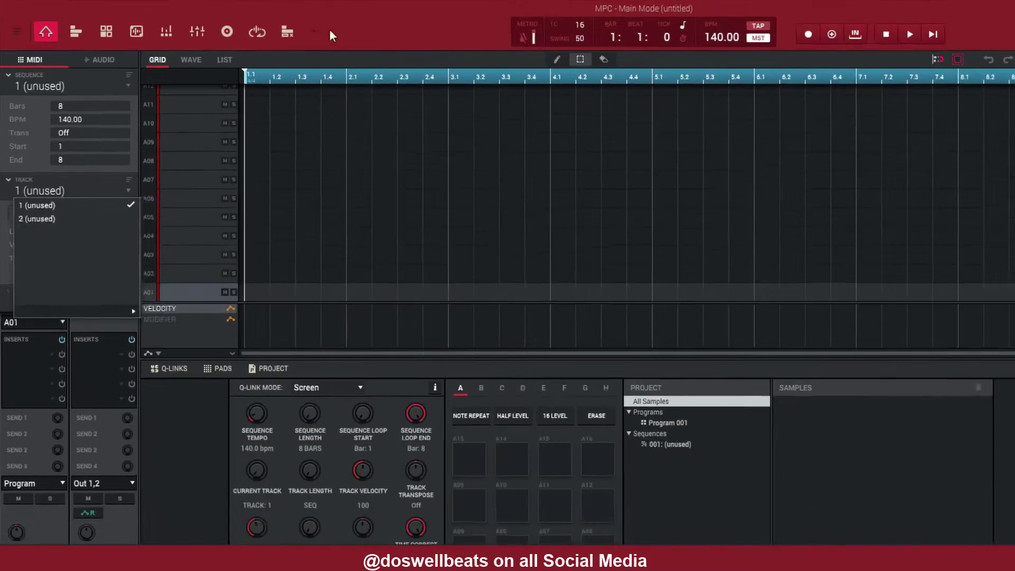
left_click(93, 164)
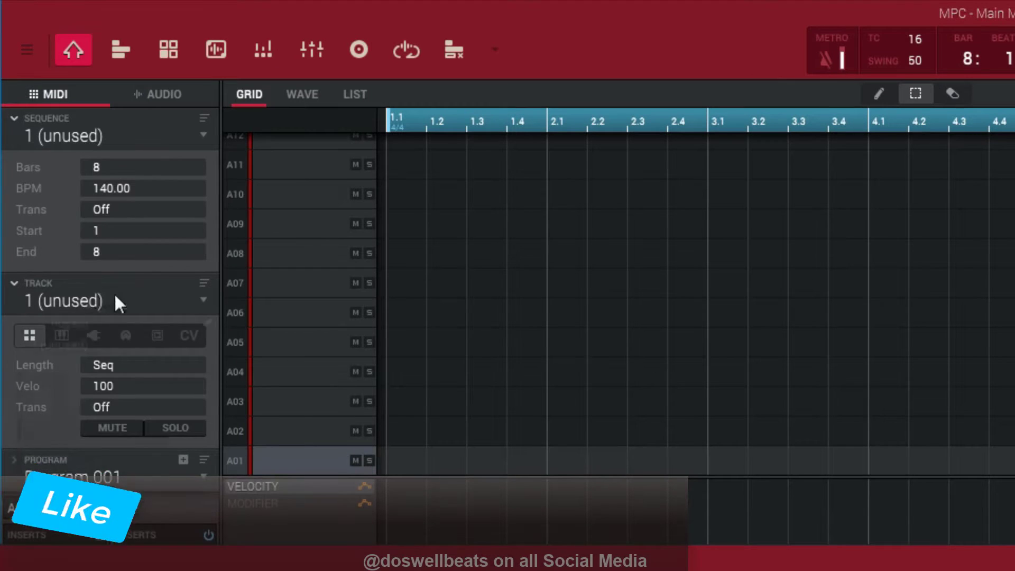
left_click(195, 303)
left_click(205, 296)
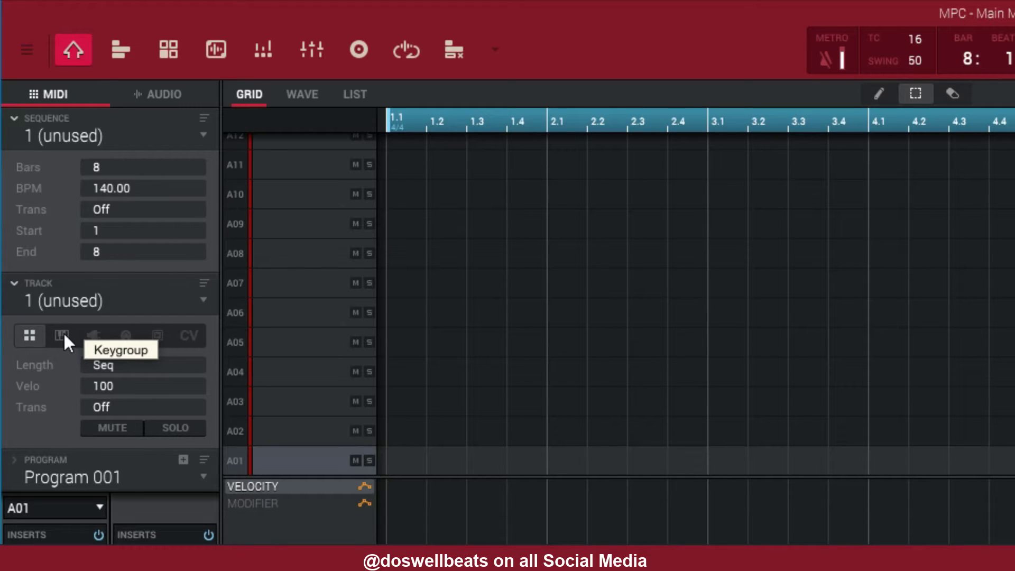
Make track 1 a plugin track
left_click(93, 335)
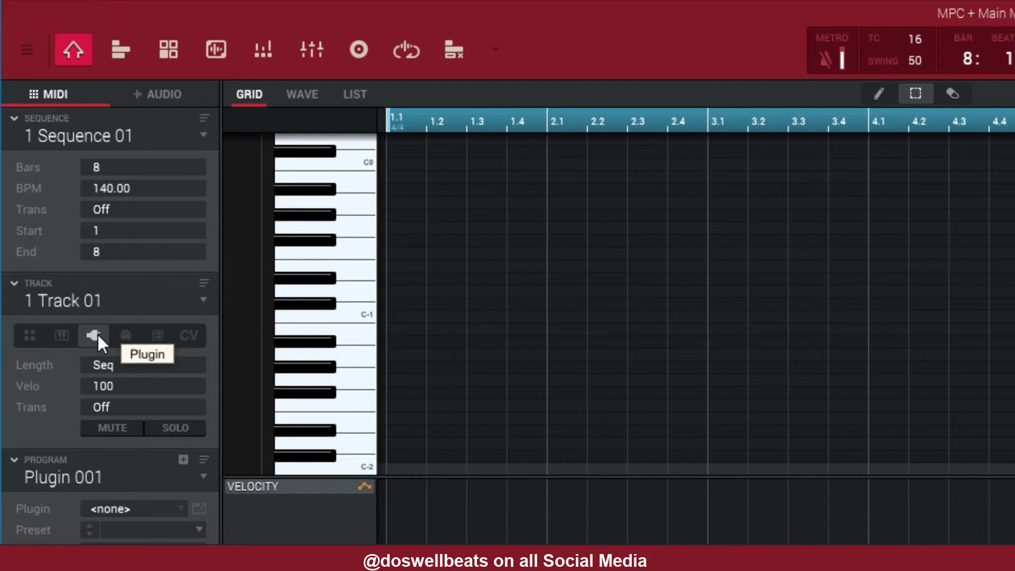
left_click(196, 296)
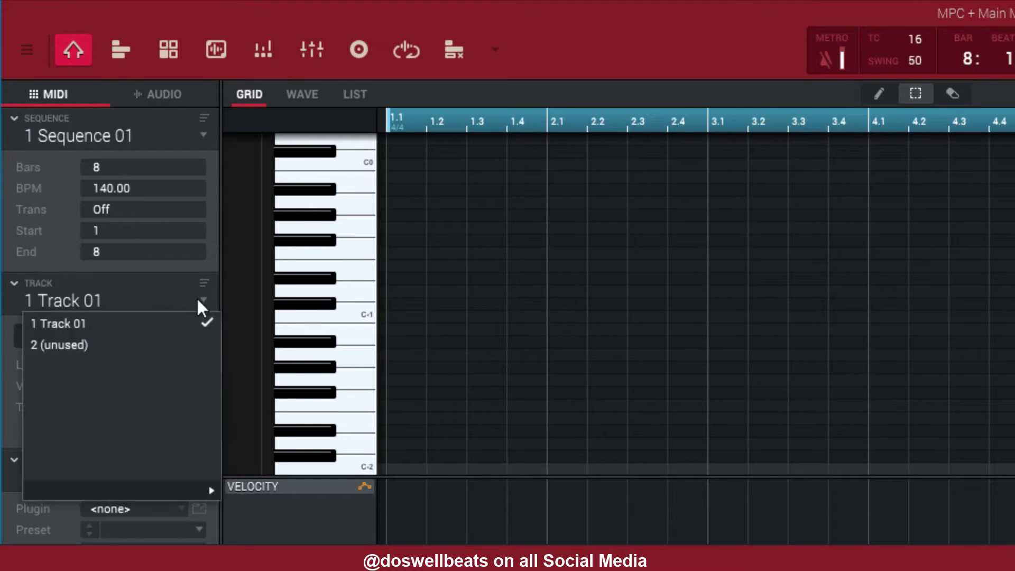
left_click(150, 326)
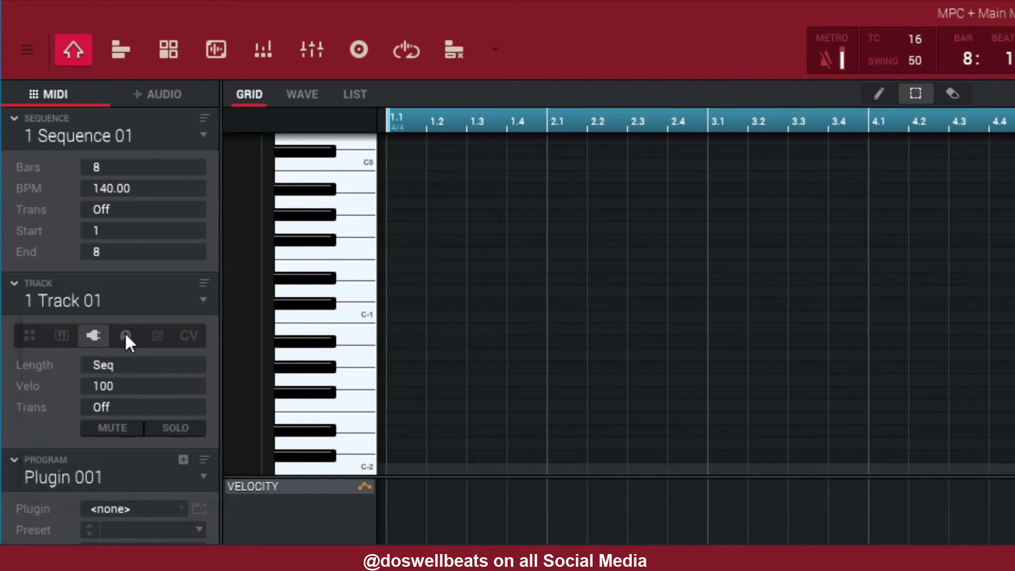
Load the Xpand!2 instrument from AIR Music Technology's VST plugins onto track 1, then open its window and centre it
left_click(179, 509)
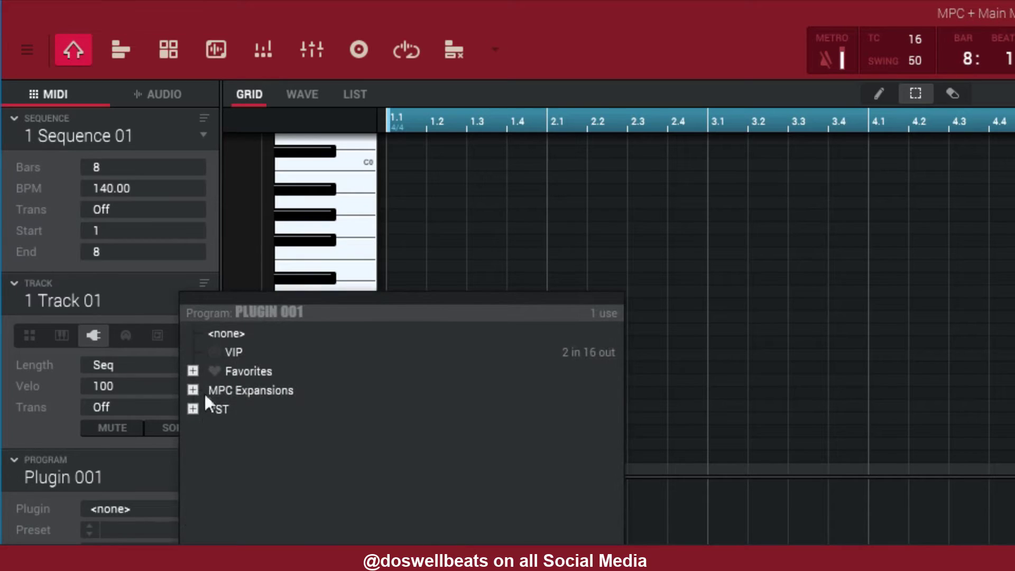
left_click(192, 409)
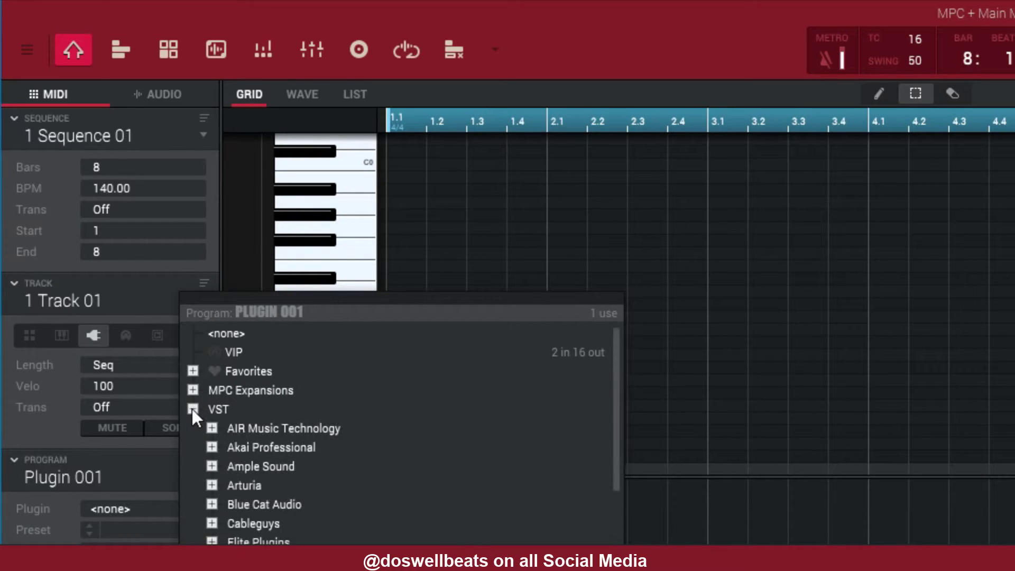
left_click(212, 428)
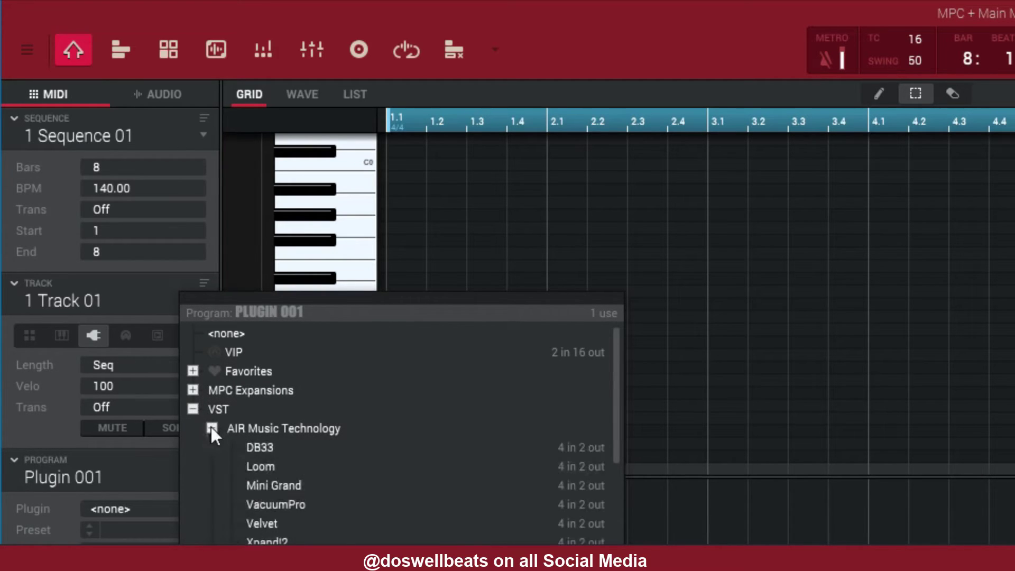
double_click(270, 540)
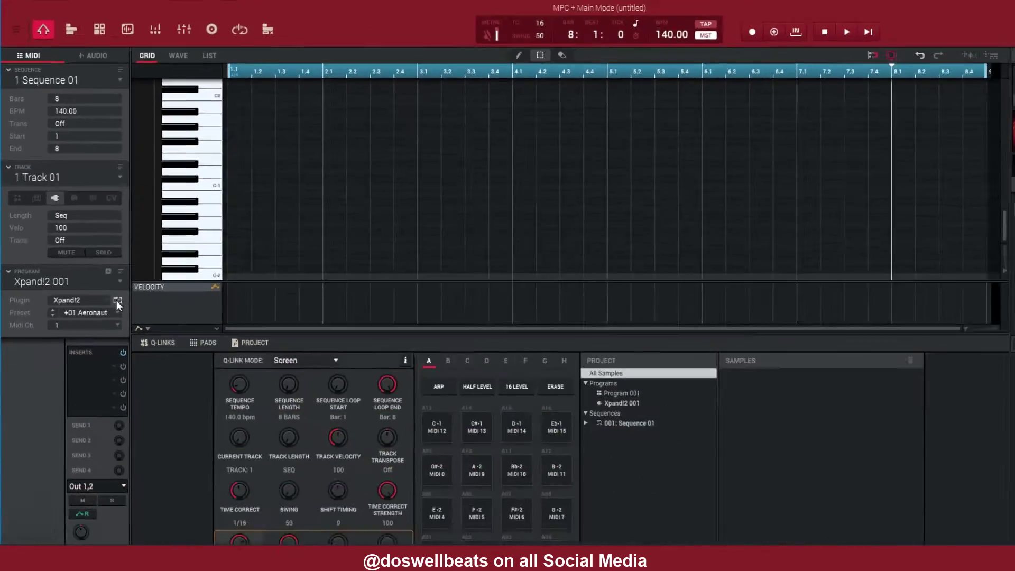
left_click(199, 508)
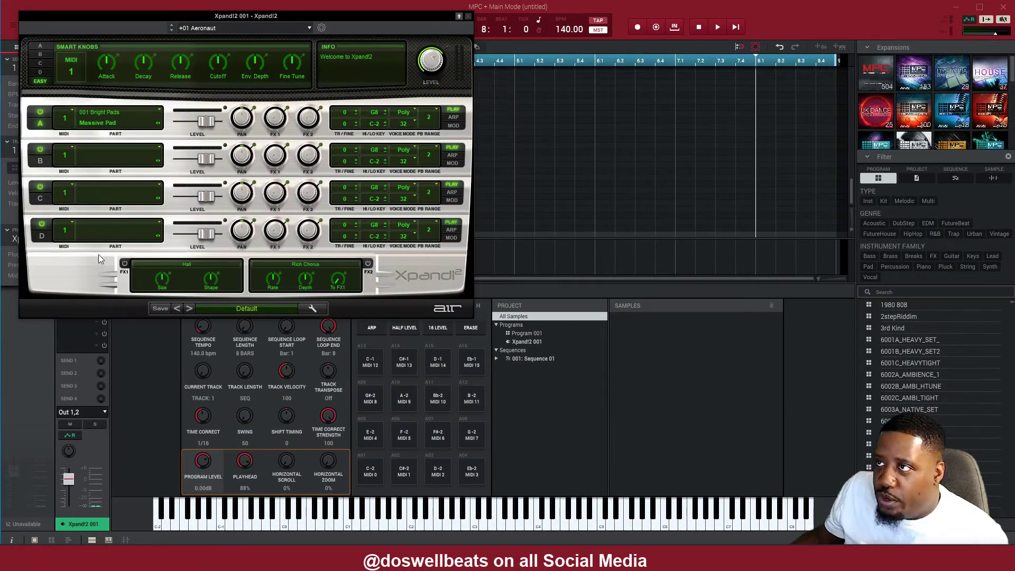
left_click_drag(307, 15, 578, 153)
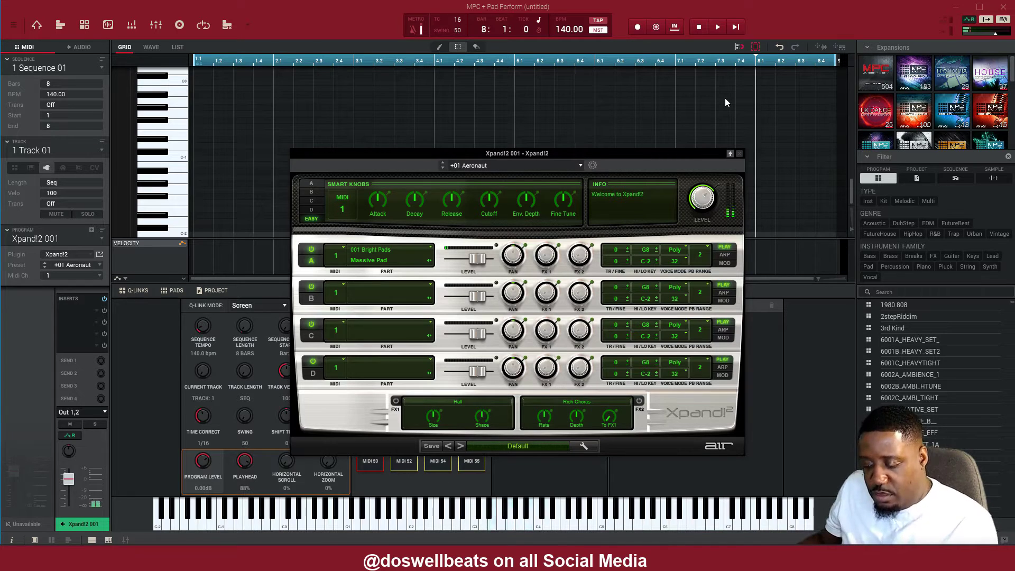
Move the Xpand!2 window clear of the note grid and record an eight-bar chord progression on track 1
left_click_drag(683, 154, 596, 288)
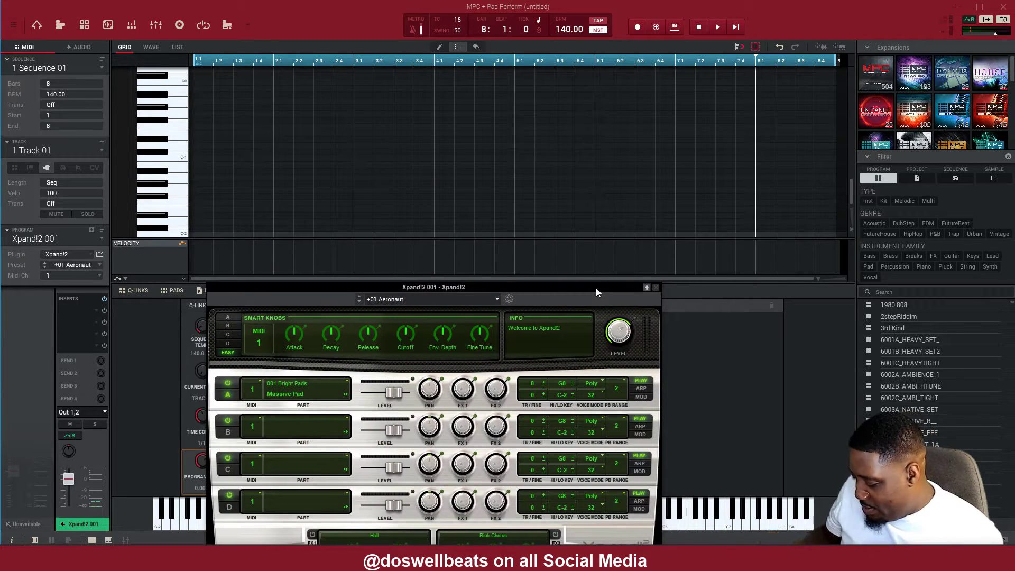
key("space")
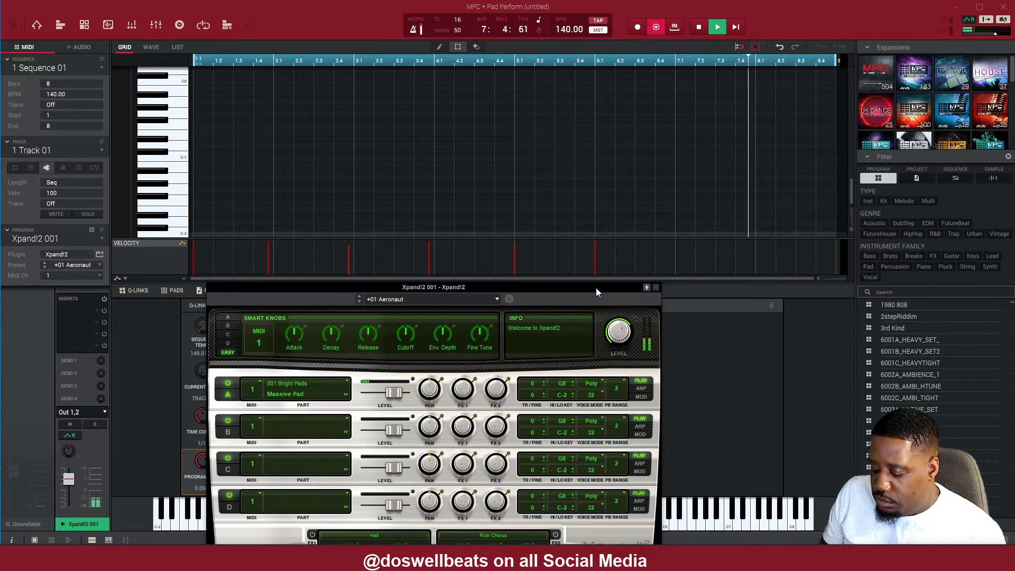
key("space")
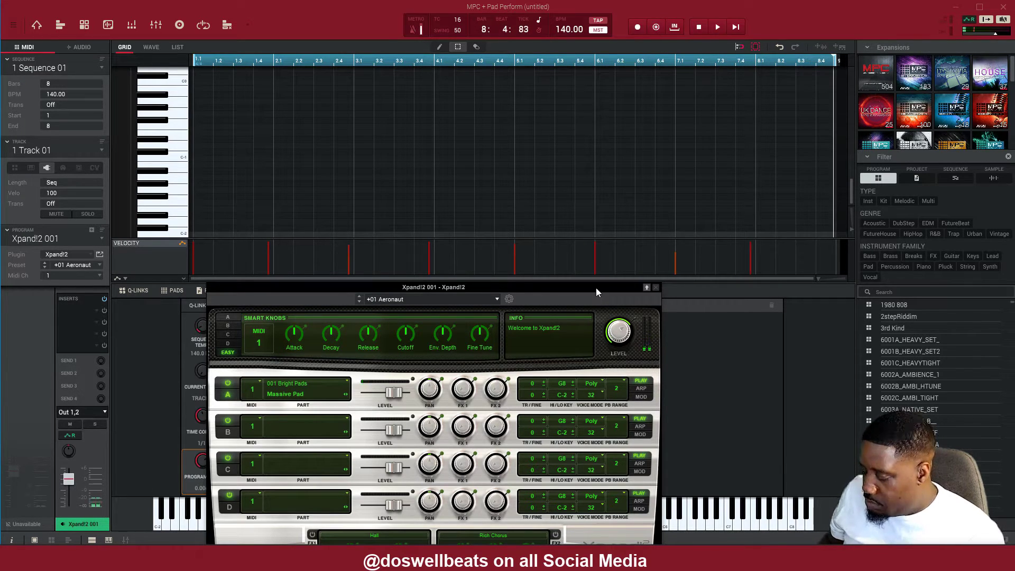
Delete the two short stray notes above the chord at bar 3
scroll(587, 170, "up", 6)
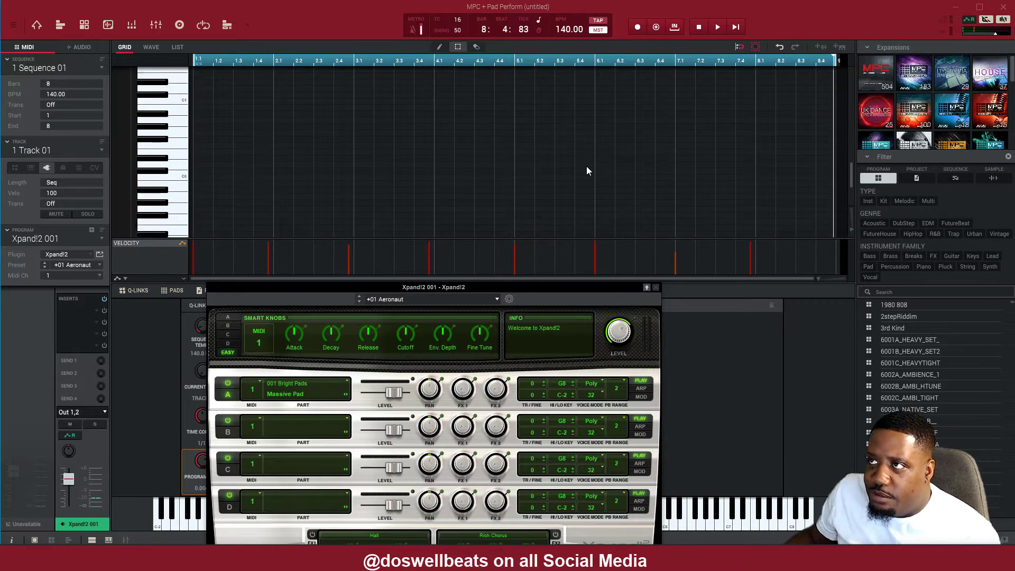
scroll(587, 169, "up", 3)
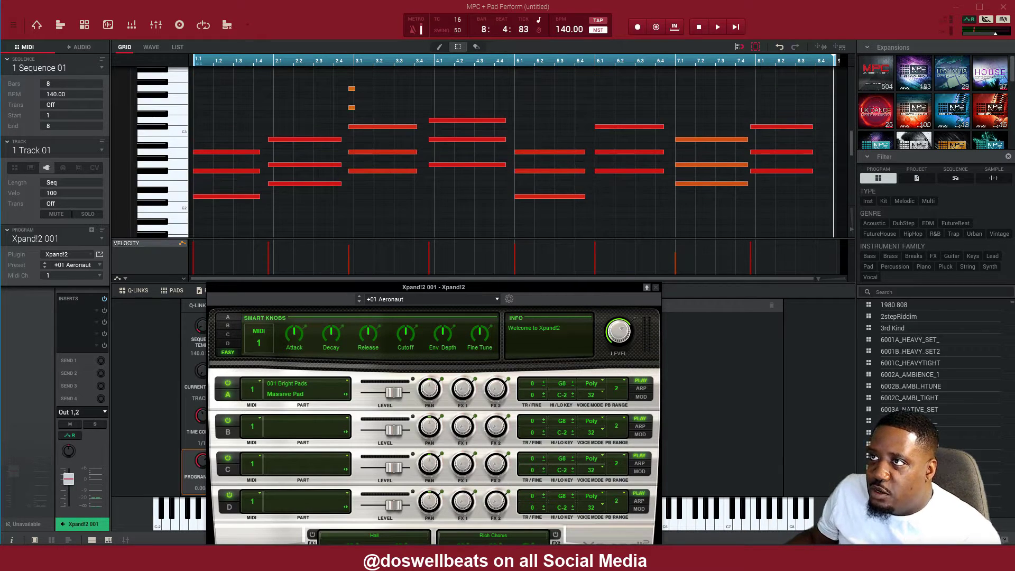
left_click_drag(373, 84, 345, 112)
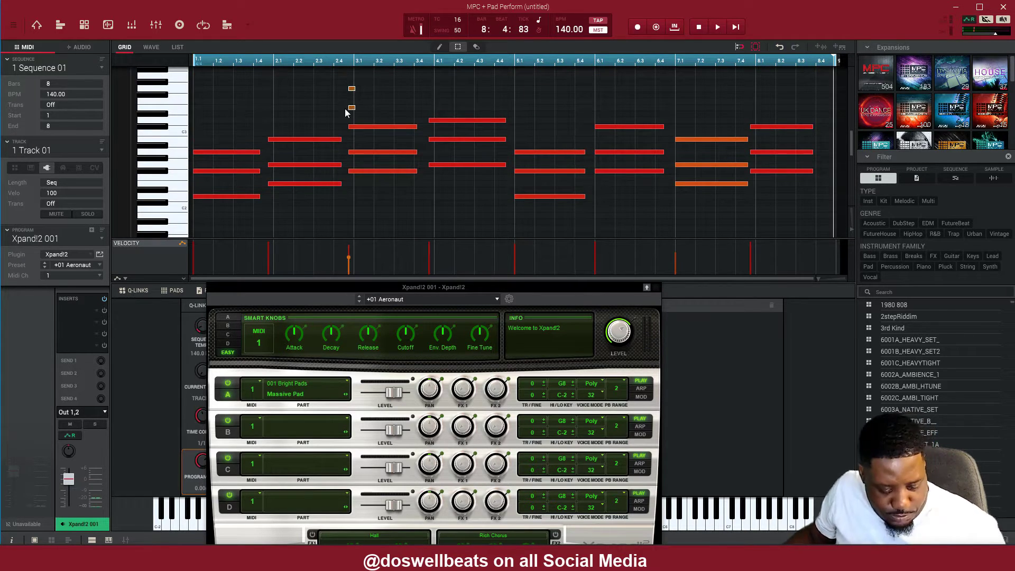
key("Delete")
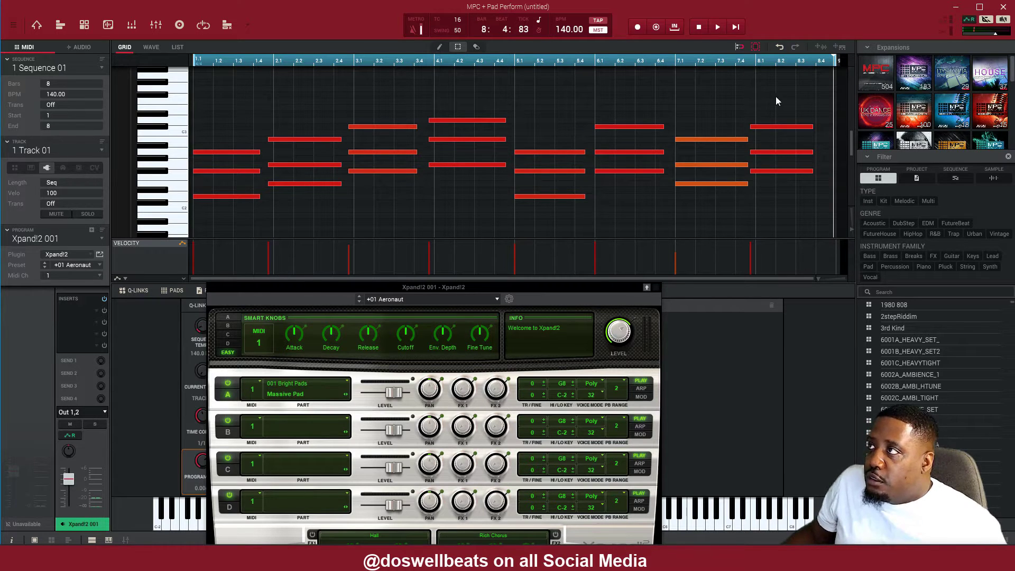
Time-correct all the recorded chord notes on track 1 to a 1/4 time division
mouse_move(776, 96)
left_mouse_down()
mouse_move(559, 203)
mouse_move(210, 226)
left_mouse_up()
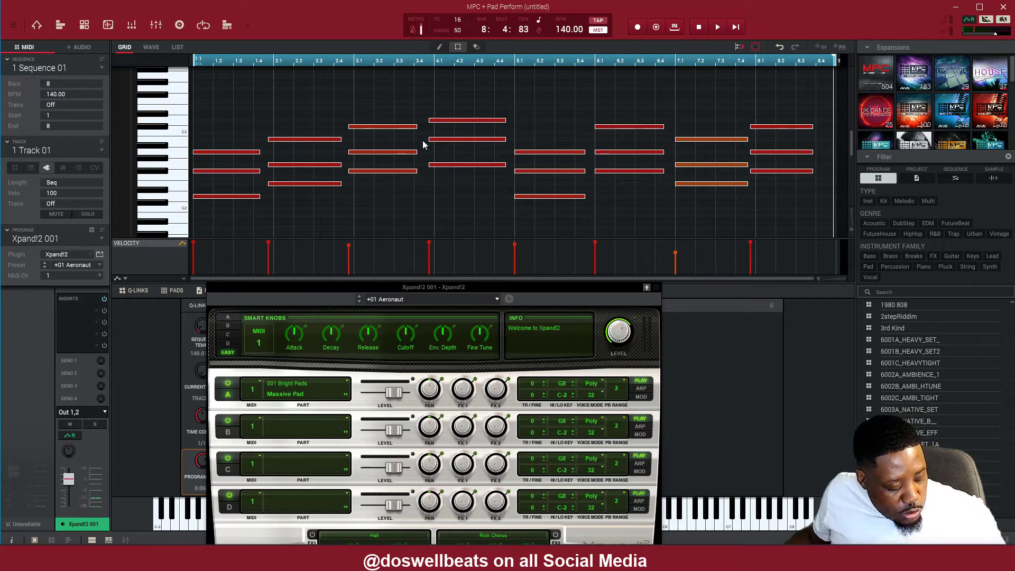
key("e")
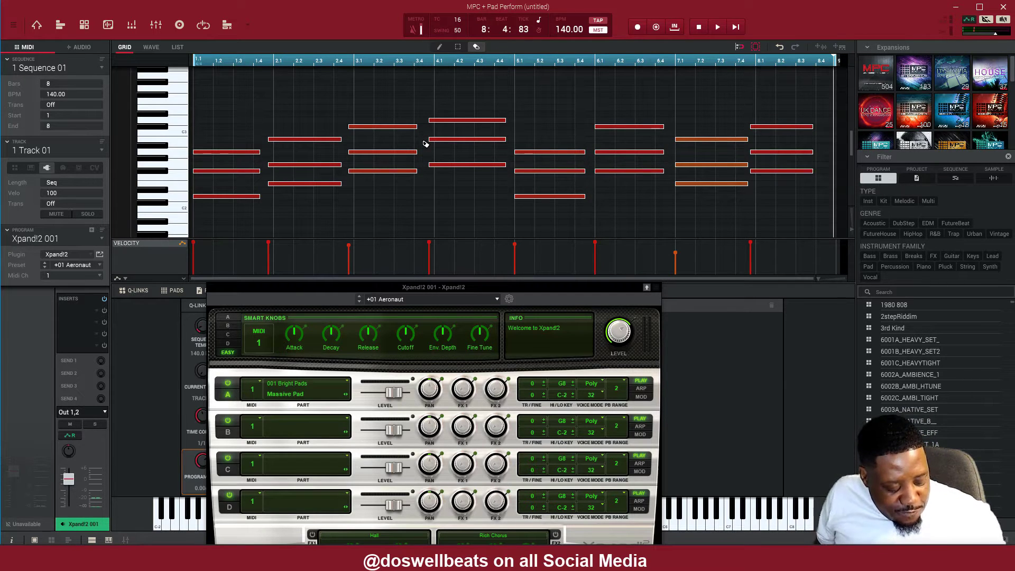
key("ctrl+t")
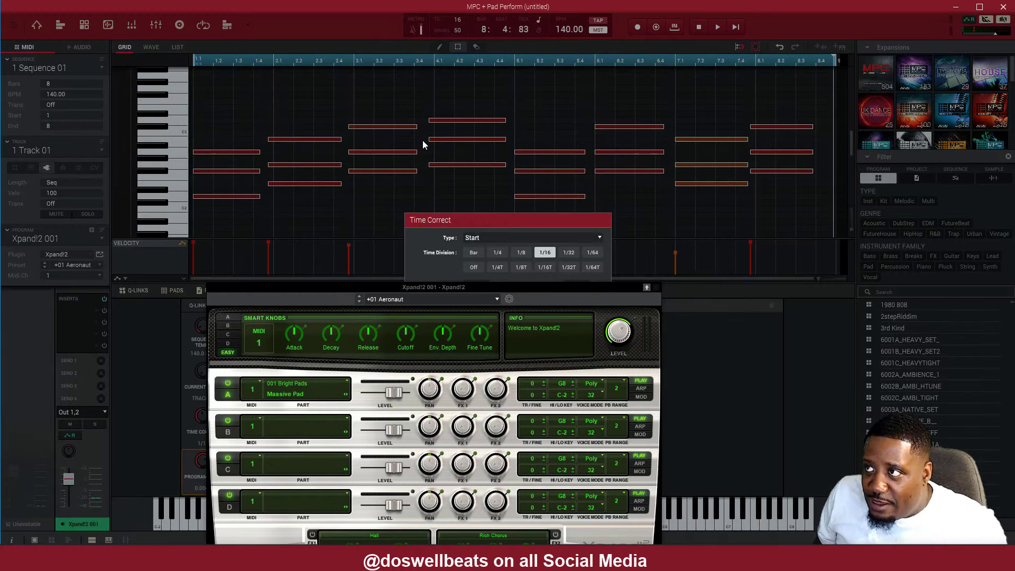
left_click_drag(490, 286, 438, 416)
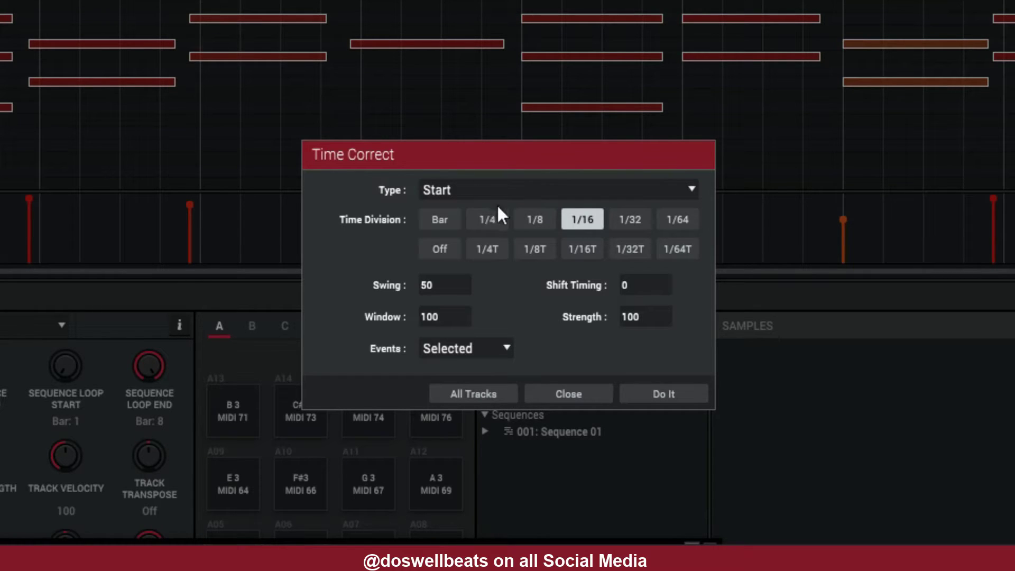
left_click(491, 219)
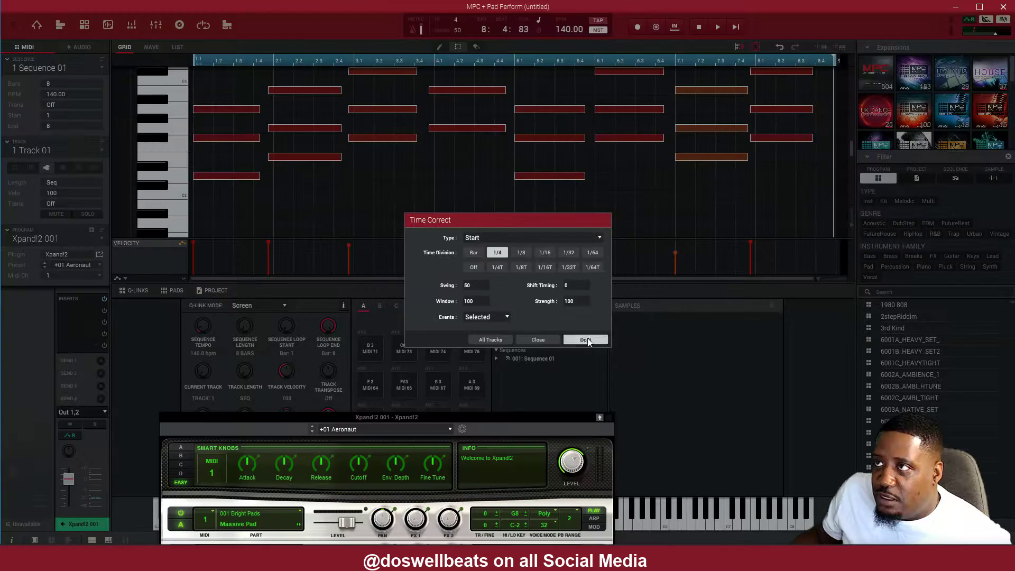
left_click(665, 394)
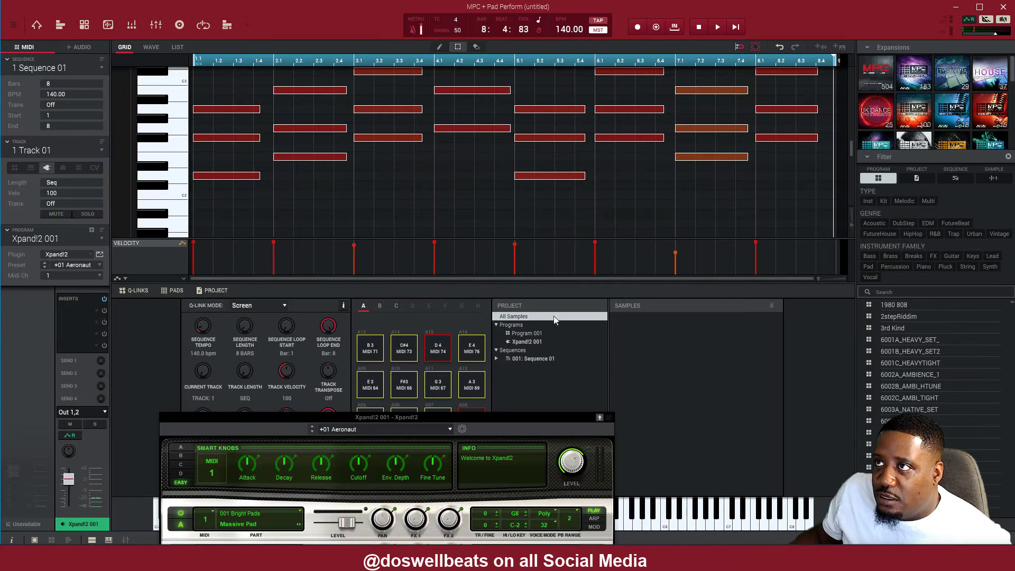
scroll(387, 163, "up", 3)
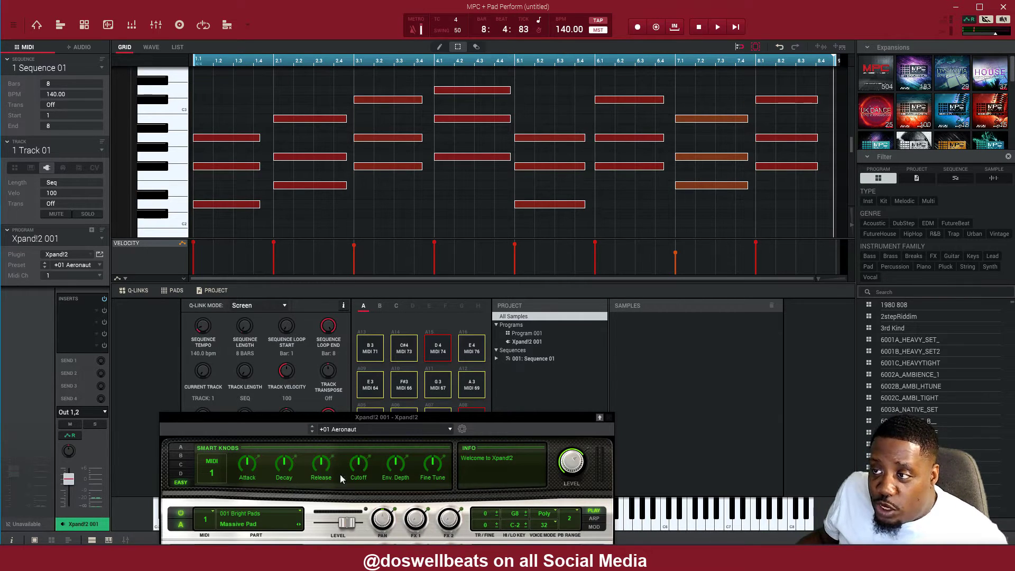
Switch to unused track 2 and create a new plugin program for it
left_click(102, 153)
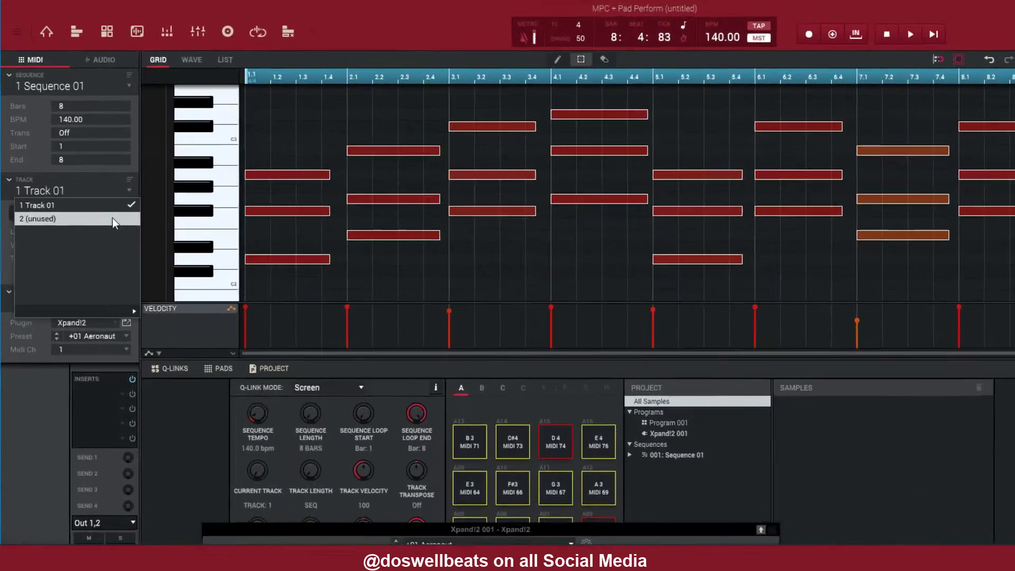
left_click(90, 171)
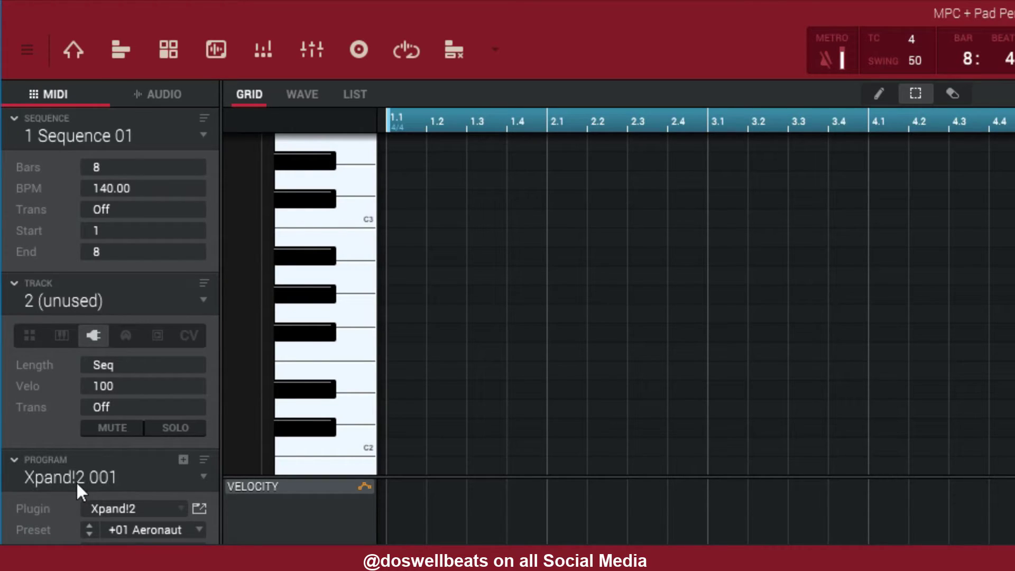
left_click(183, 458)
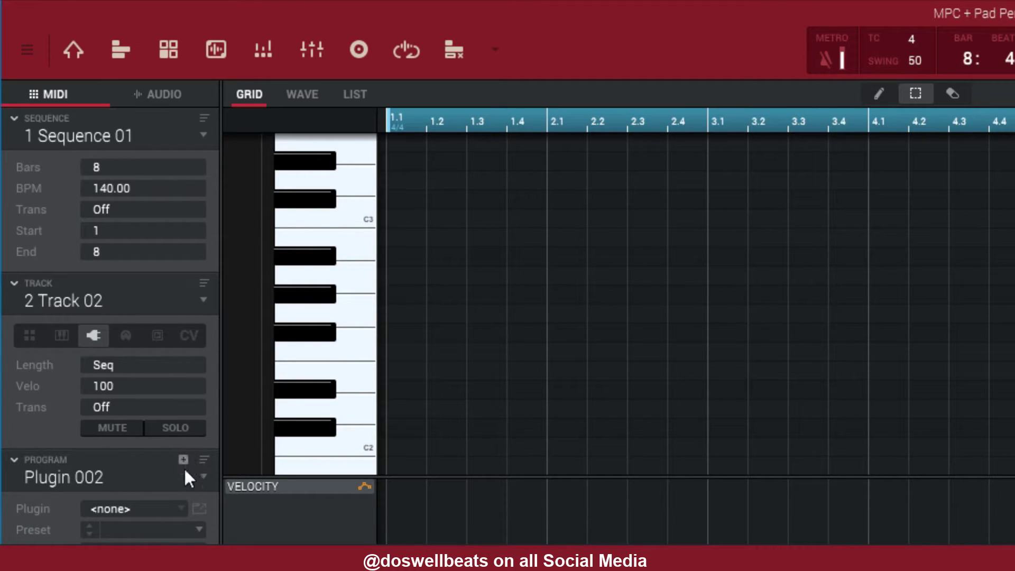
Load the AIR Music Technology Mini Grand into the track 2 plugin program and place its window below the note grid
left_click(182, 508)
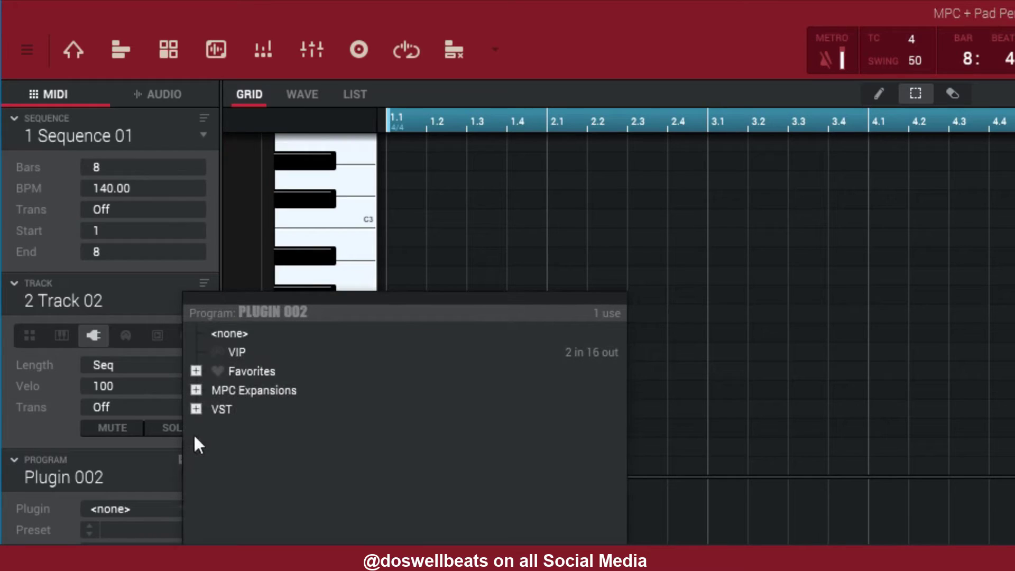
left_click(196, 408)
scroll(232, 497, "down", 5)
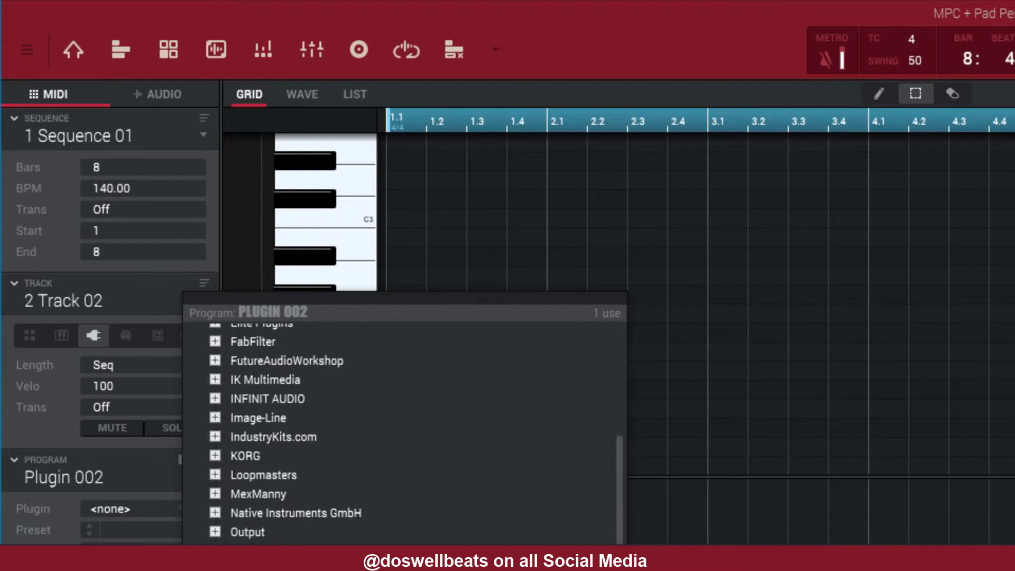
scroll(258, 481, "up", 5)
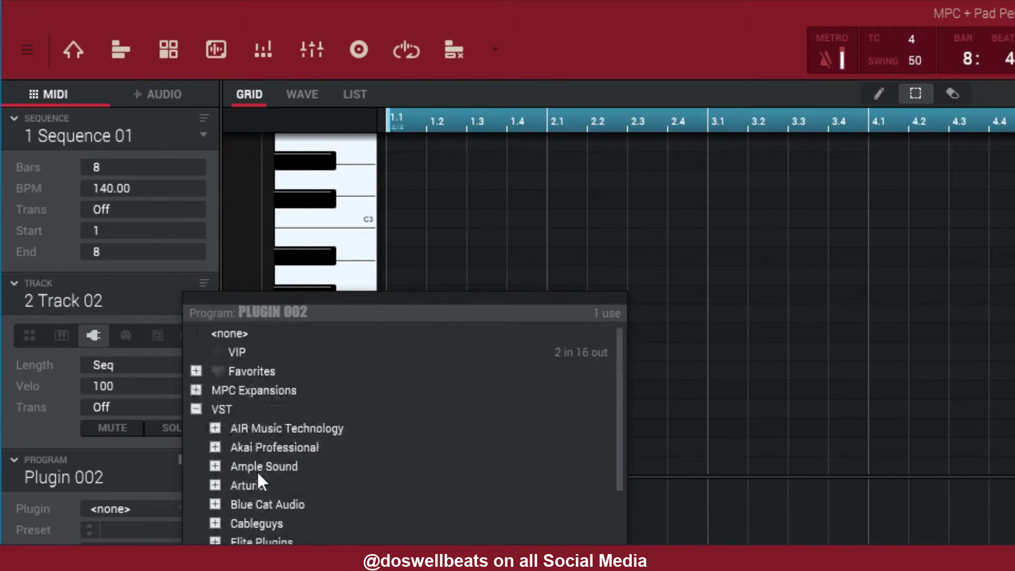
left_click(215, 428)
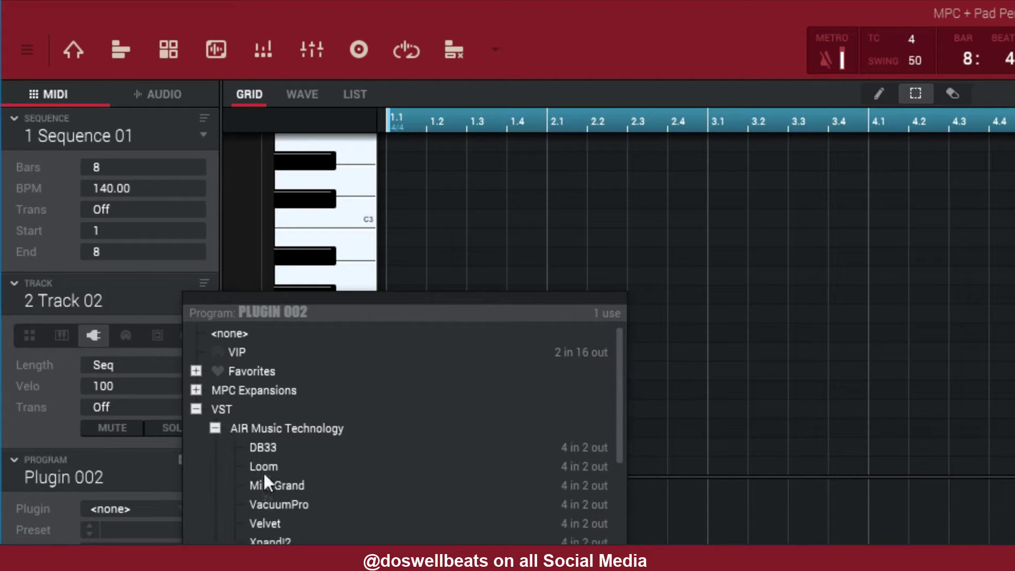
double_click(269, 486)
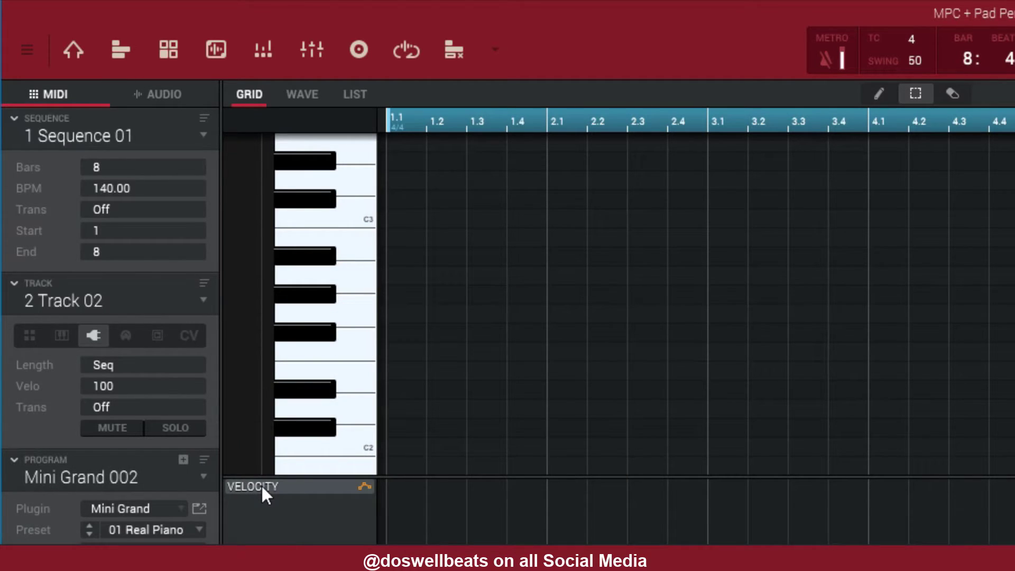
left_click(199, 508)
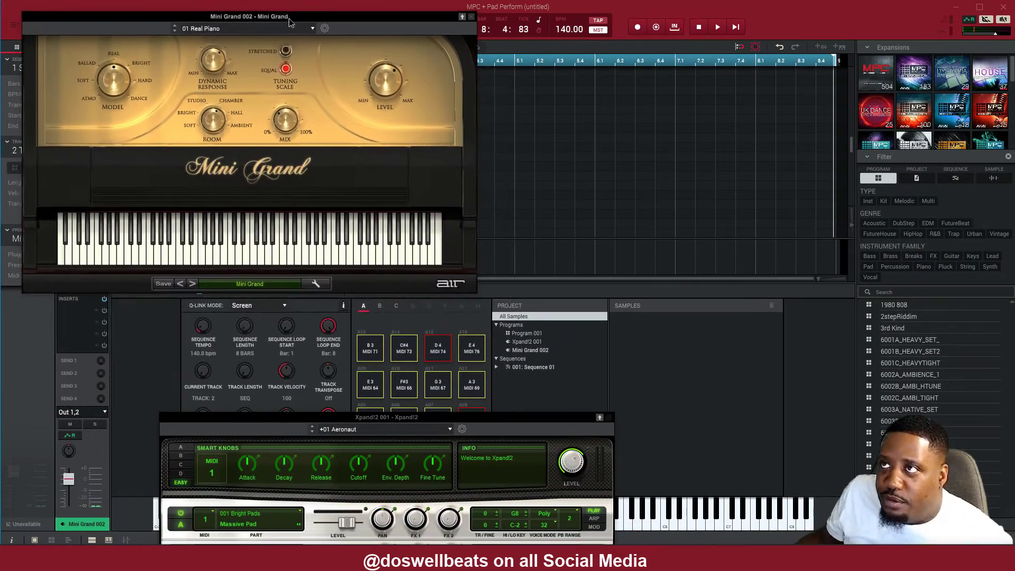
left_click_drag(289, 18, 467, 322)
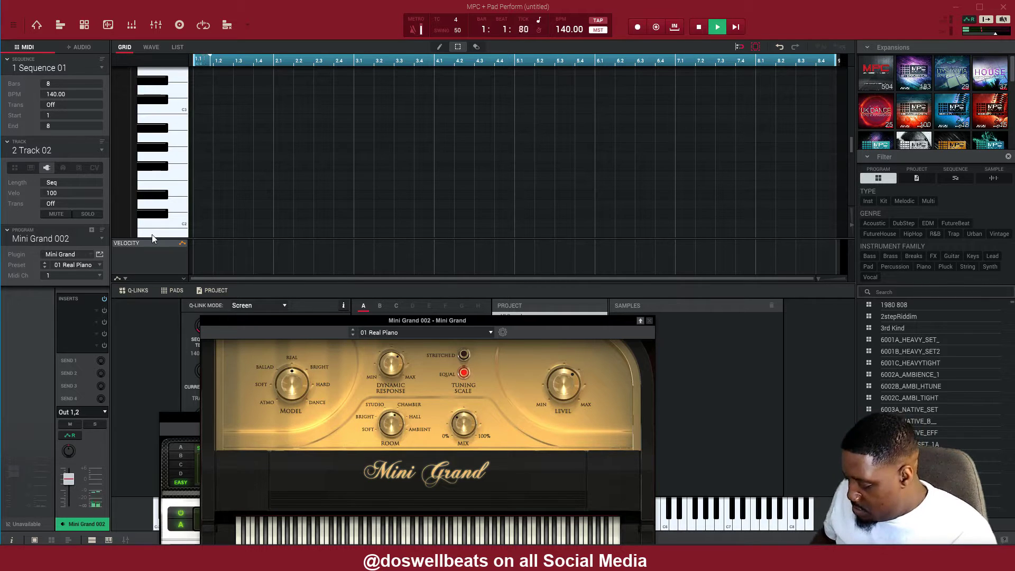
Record an eight-bar piano chord part with Mini Grand on track 2 and check the notes in the grid
key("space")
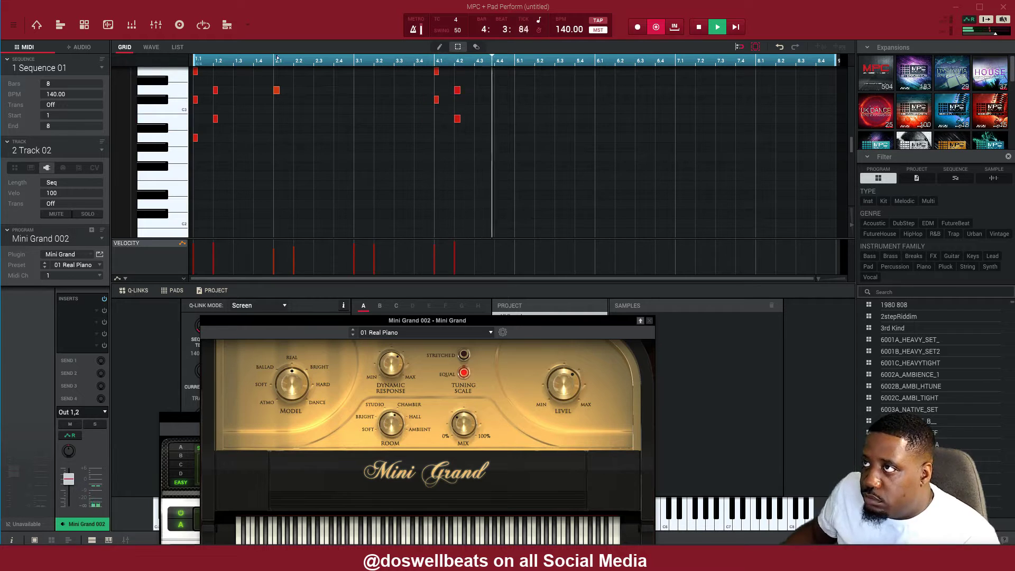
scroll(461, 206, "up", 2)
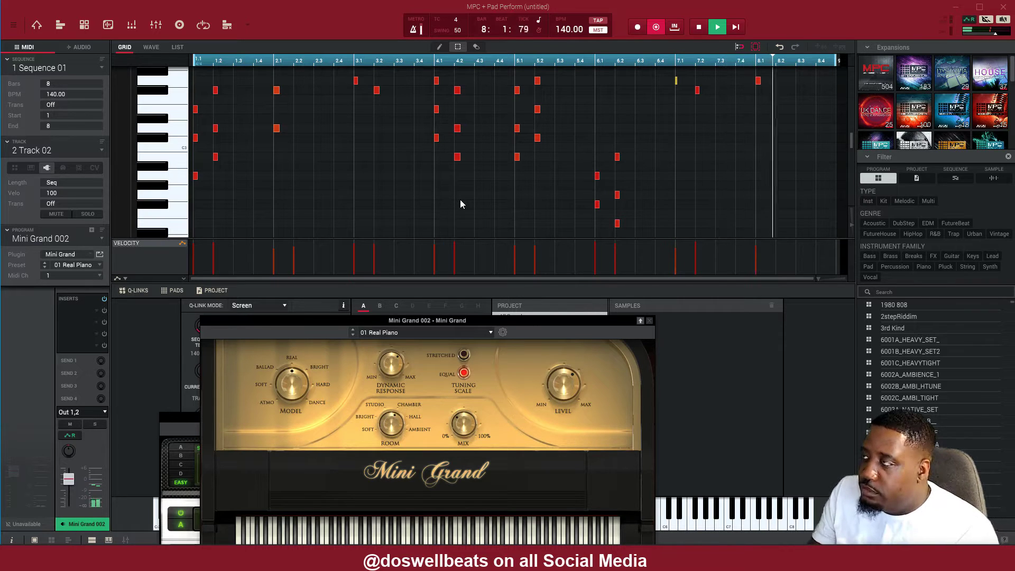
scroll(400, 173, "up", 2)
scroll(400, 173, "up", 2)
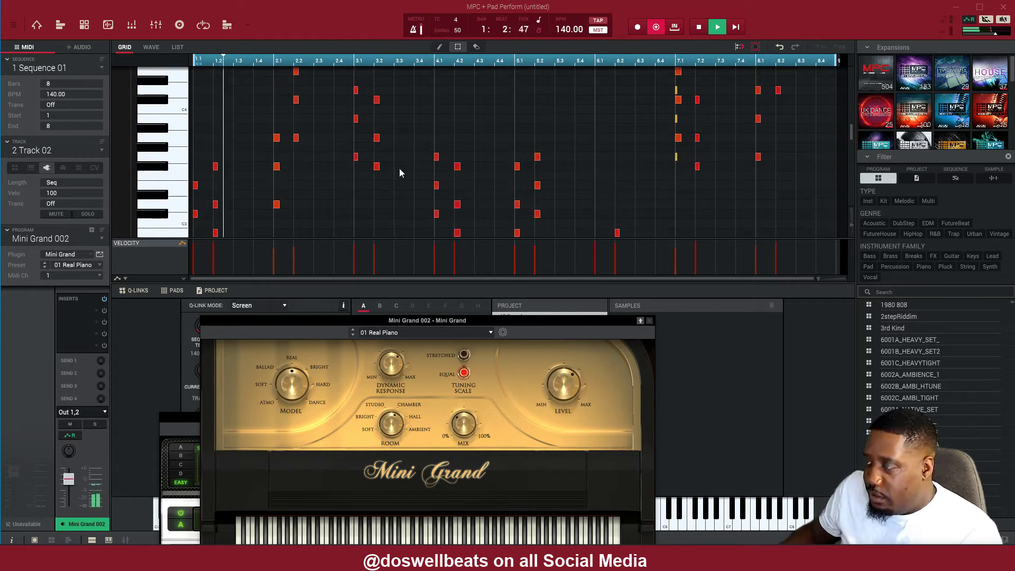
key("space")
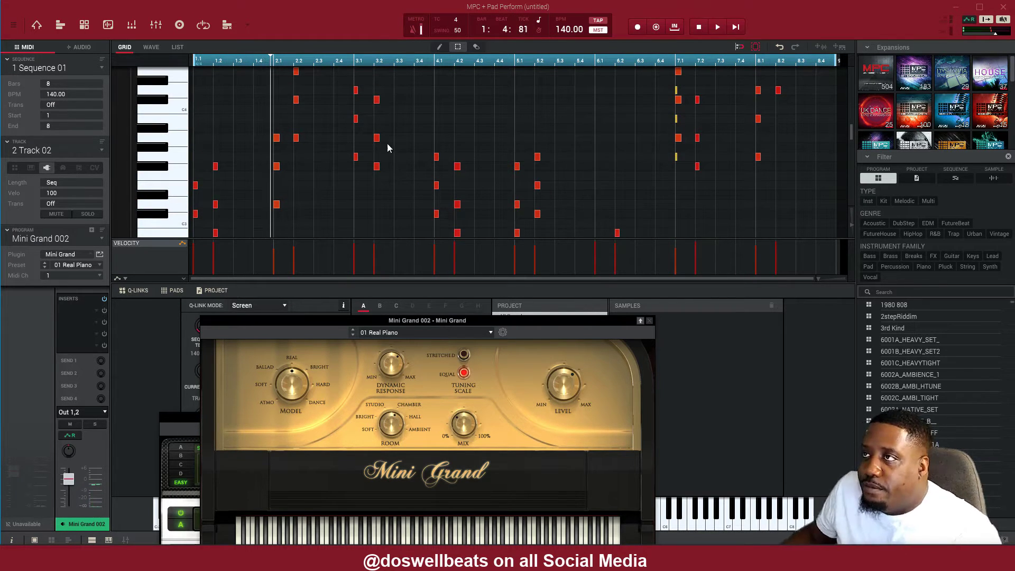
scroll(387, 143, "down", 5)
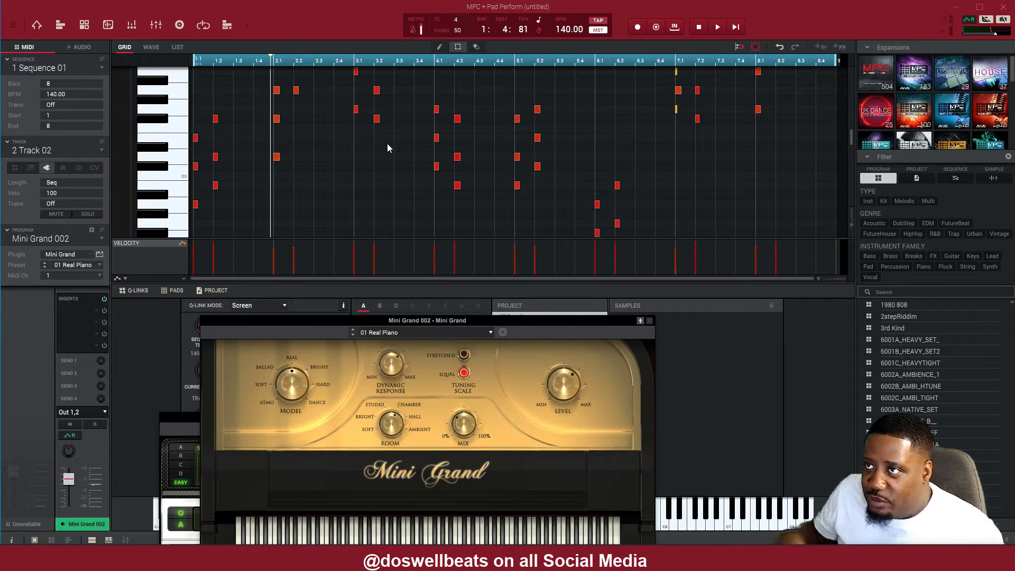
Switch to unused track 30 and make it a drum track
left_click(102, 151)
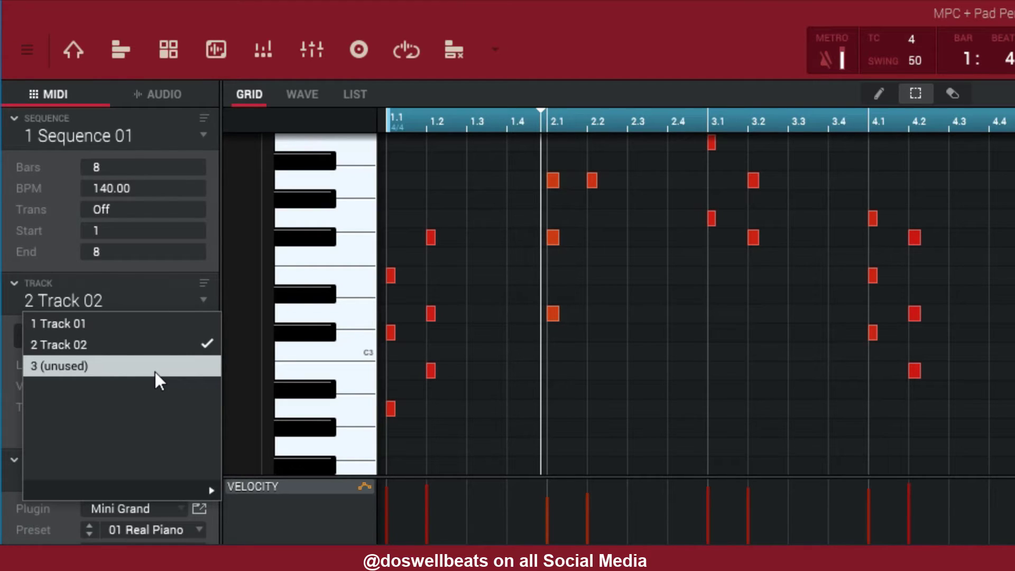
mouse_move(174, 486)
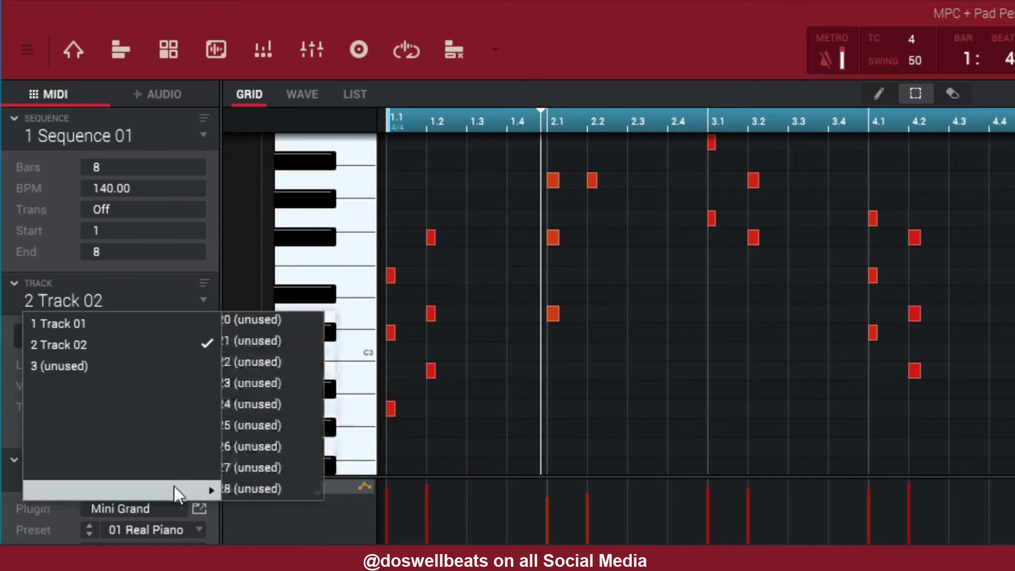
scroll(281, 472, "down", 15)
scroll(296, 405, "up", 15)
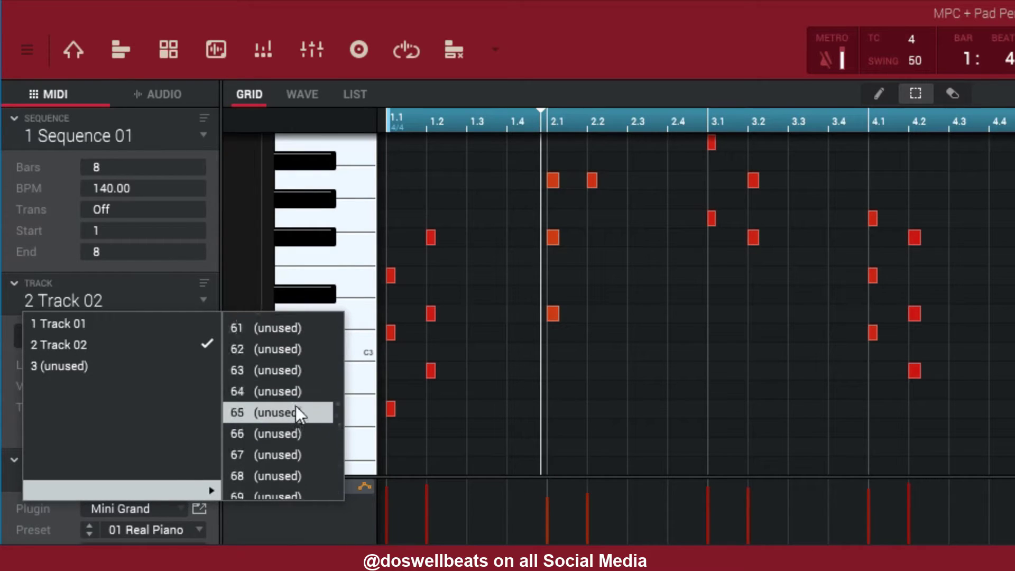
scroll(296, 405, "down", 2)
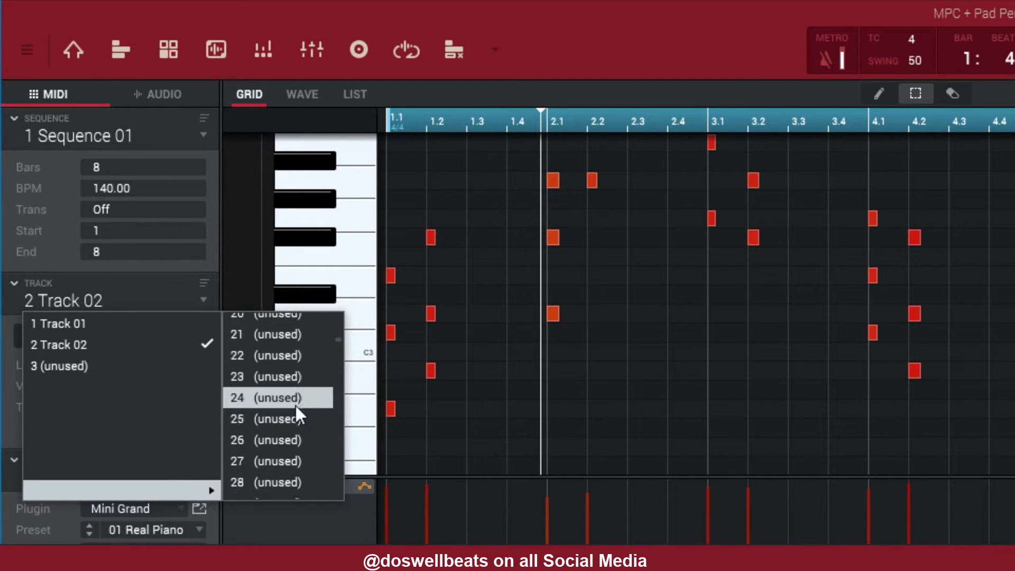
scroll(296, 406, "down", 3)
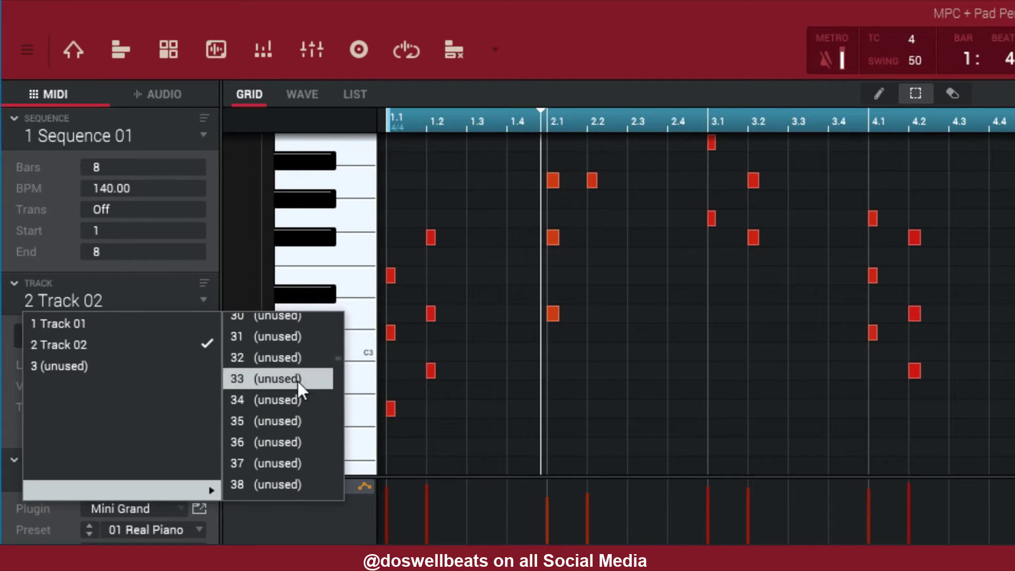
left_click(310, 315)
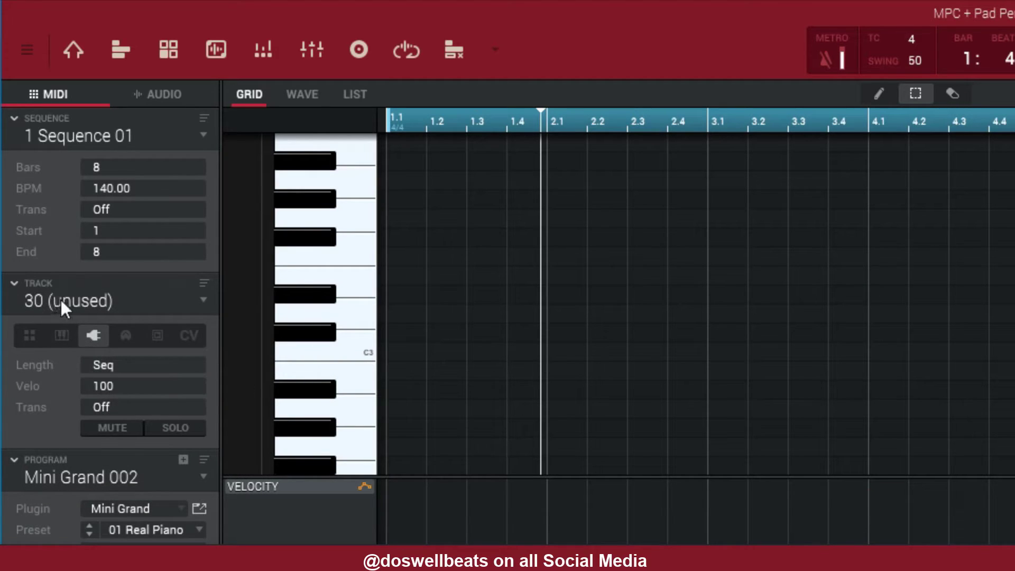
left_click(30, 336)
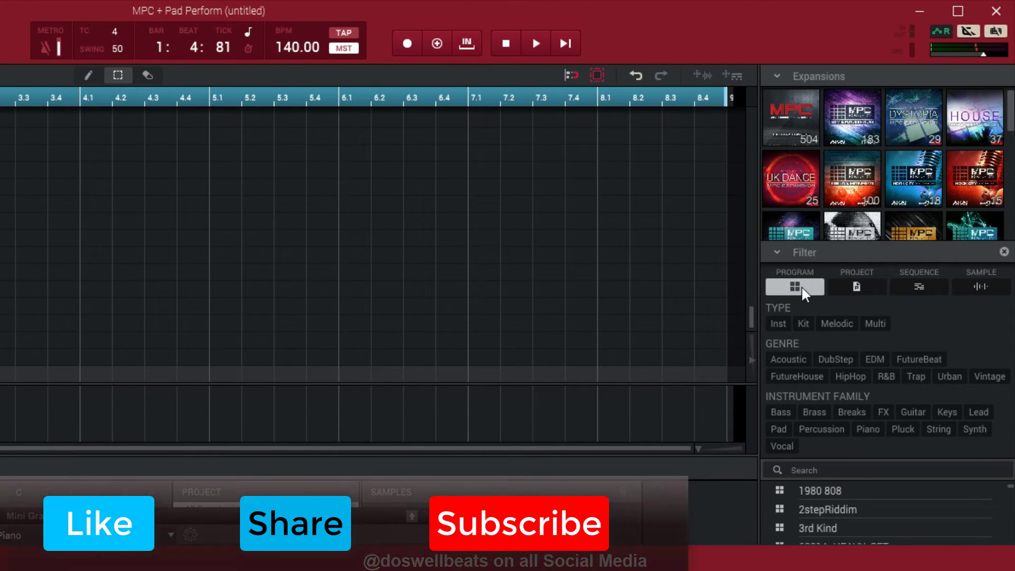
Filter the browser to programs of the Trap genre and select Trap-Kit-Drill Kit
left_click(978, 290)
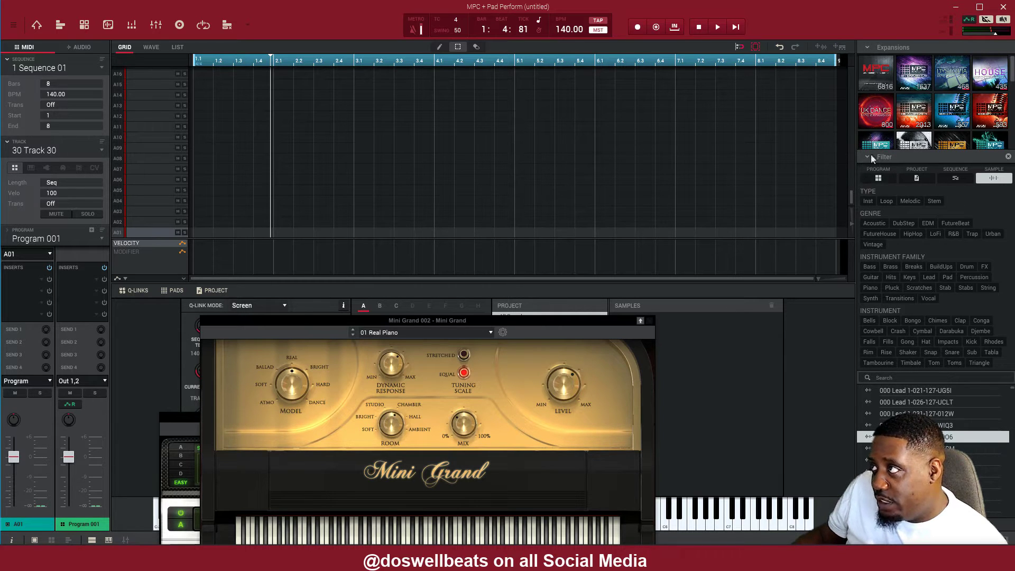
left_click(877, 178)
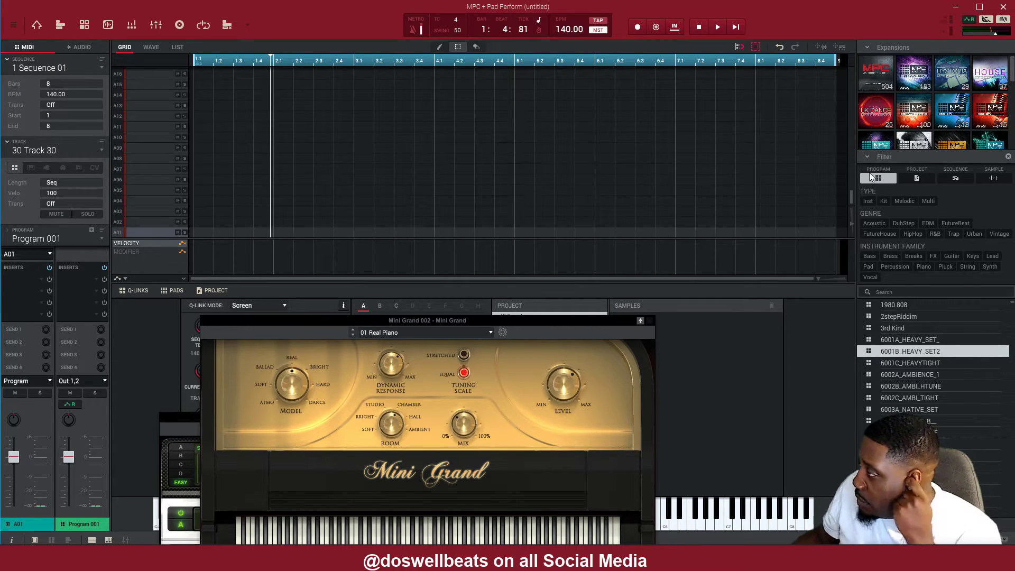
left_click(873, 177)
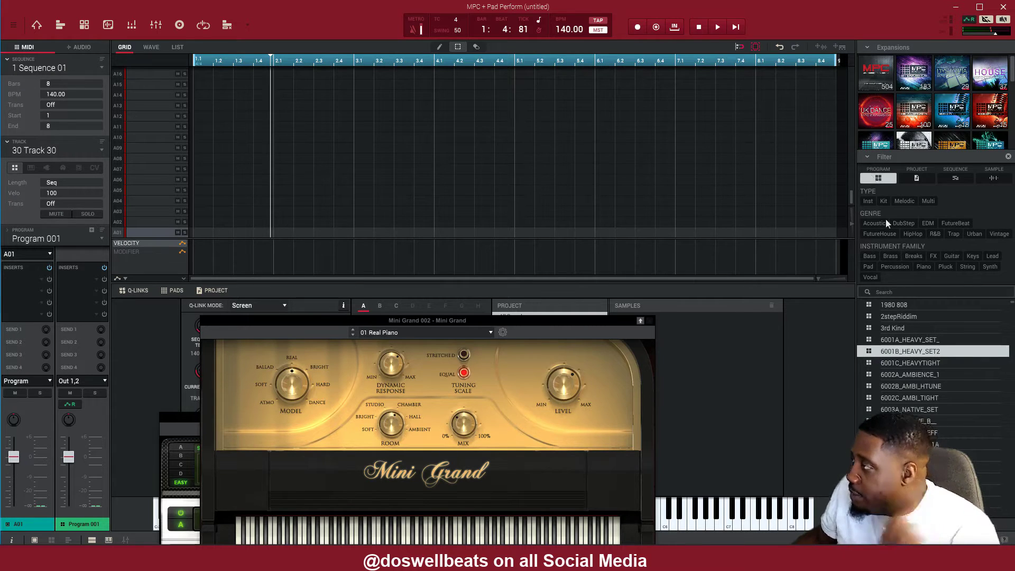
left_click(954, 234)
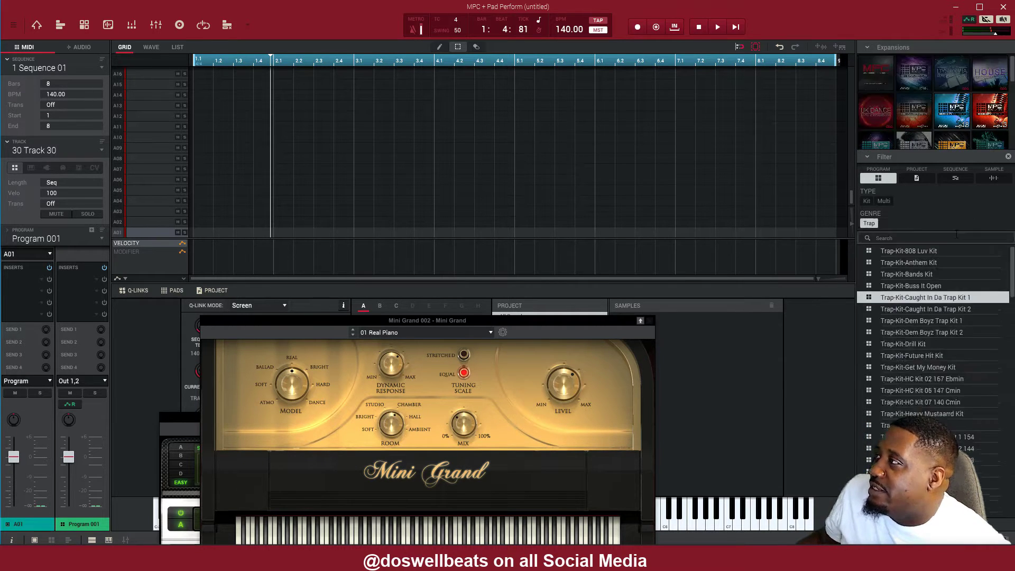
left_click(905, 344)
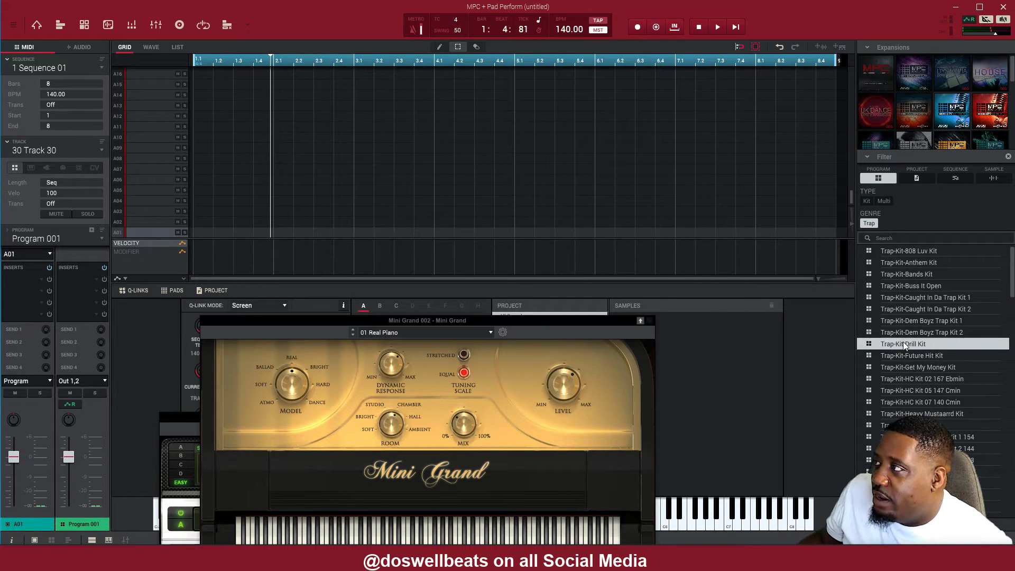
Close the Mini Grand and Xpand!2 plugin windows and switch to Main Mode
left_click(649, 320)
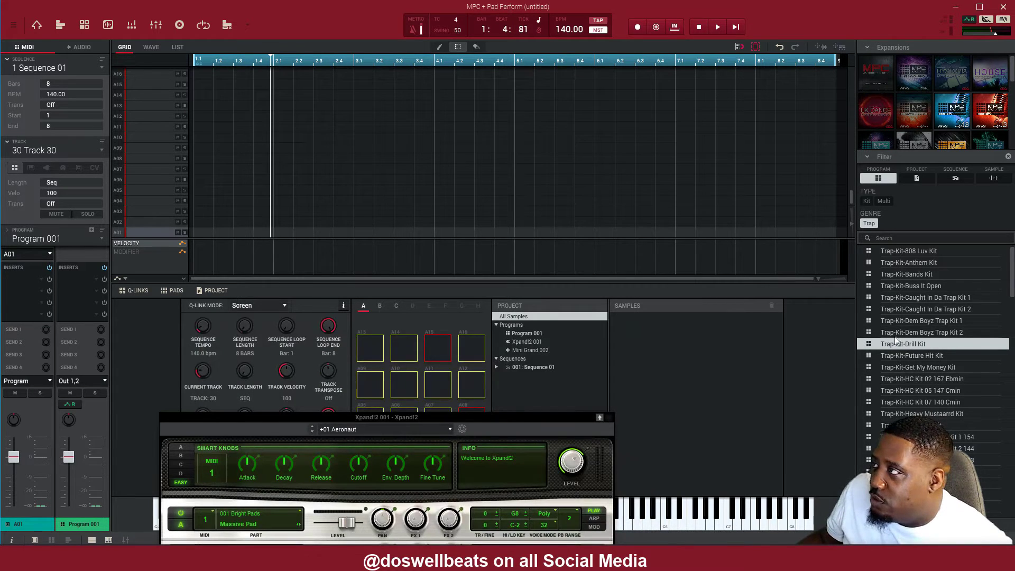
left_click(612, 421)
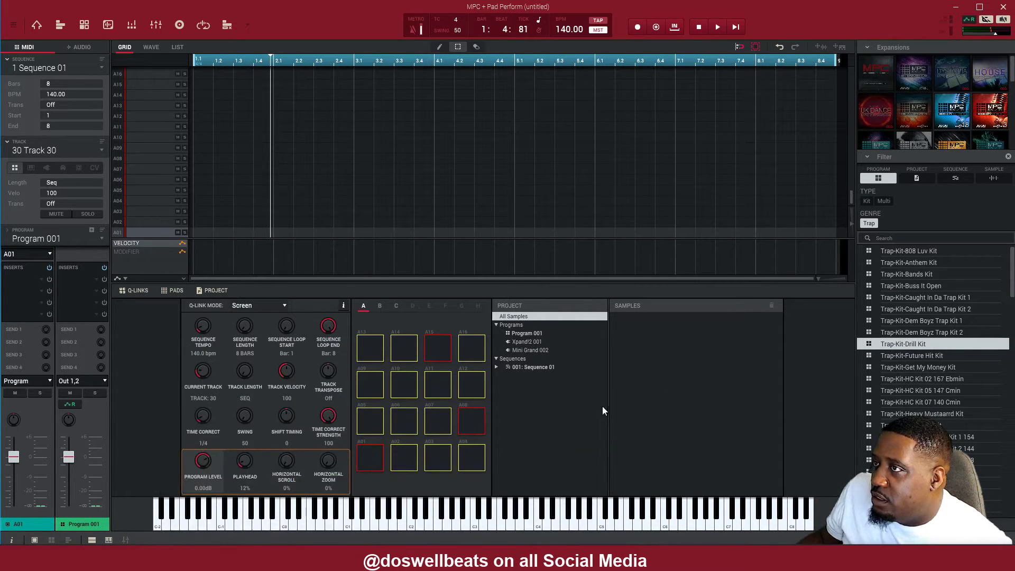
key("Escape")
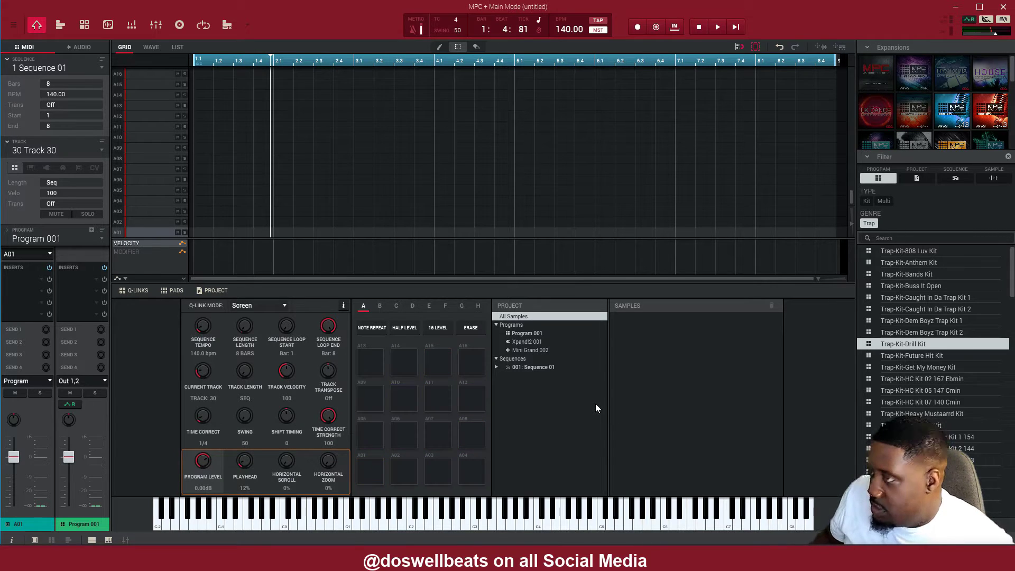
Load Trap-Kit-Drill Kit into the project and assign it as the program of track 30
double_click(906, 345)
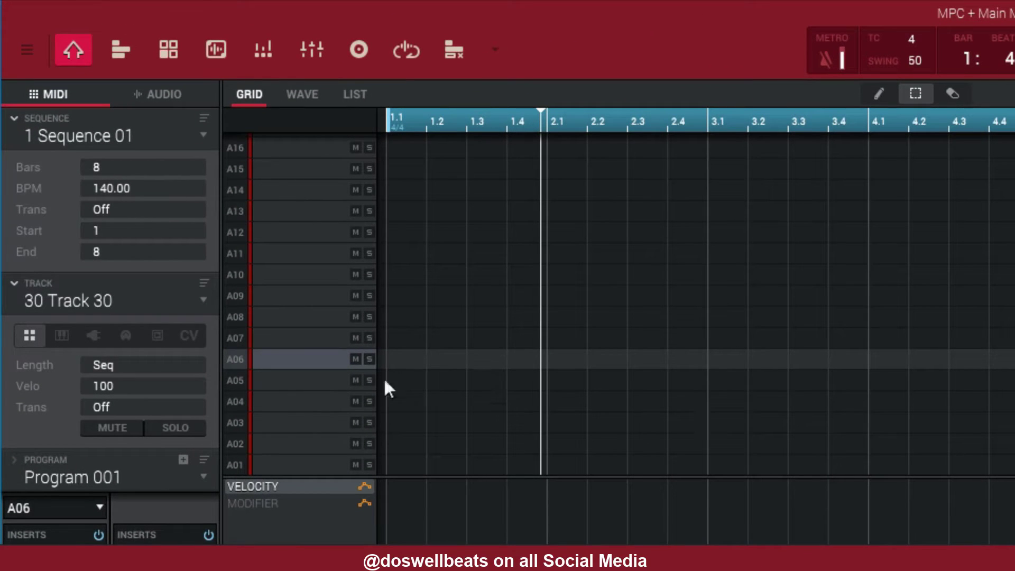
left_click(204, 477)
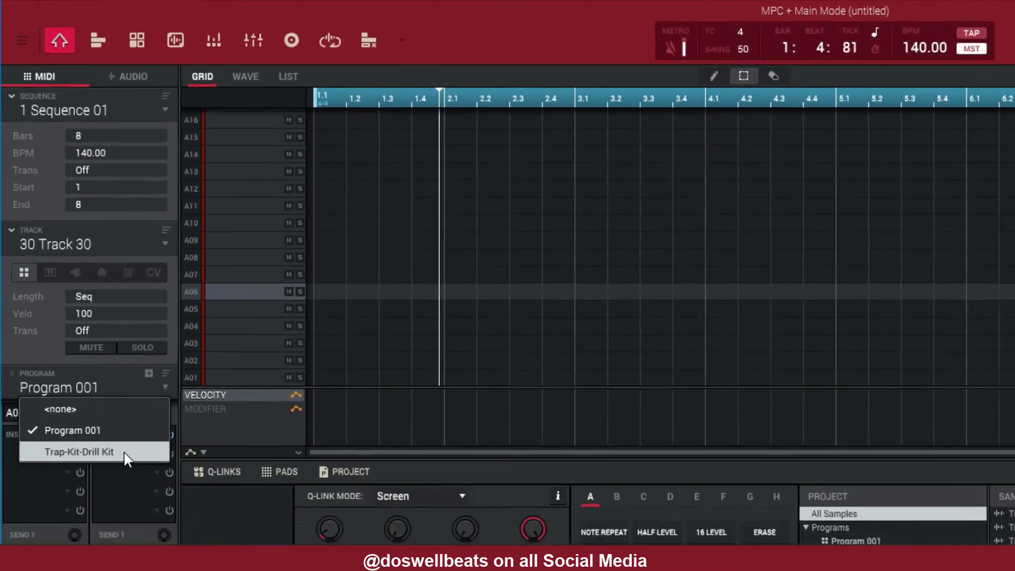
left_click(148, 555)
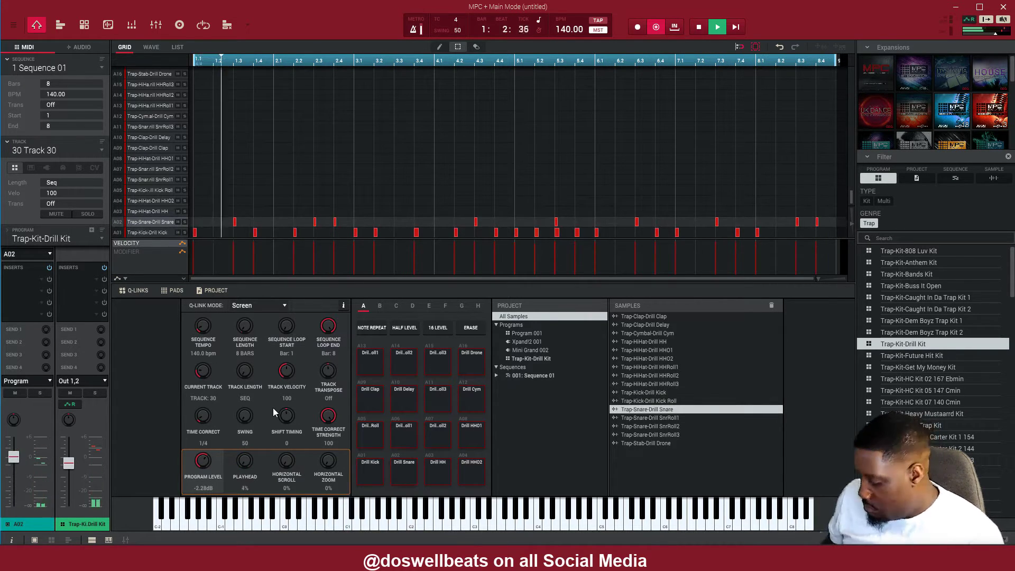
Record an eight-bar Drill Kick and Drill Snare pattern on track 30 and play it back
key("space")
key("space")
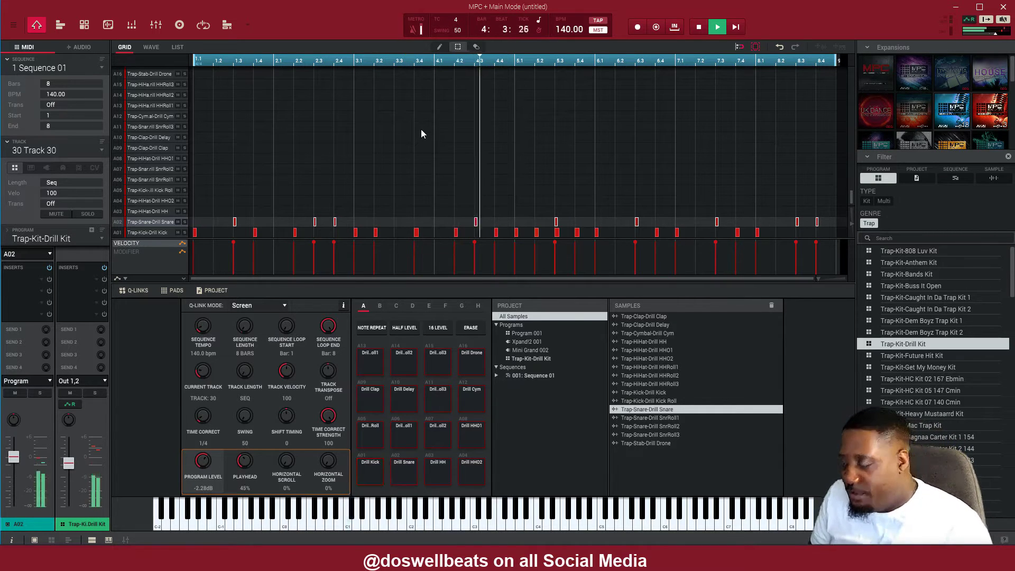
key("space")
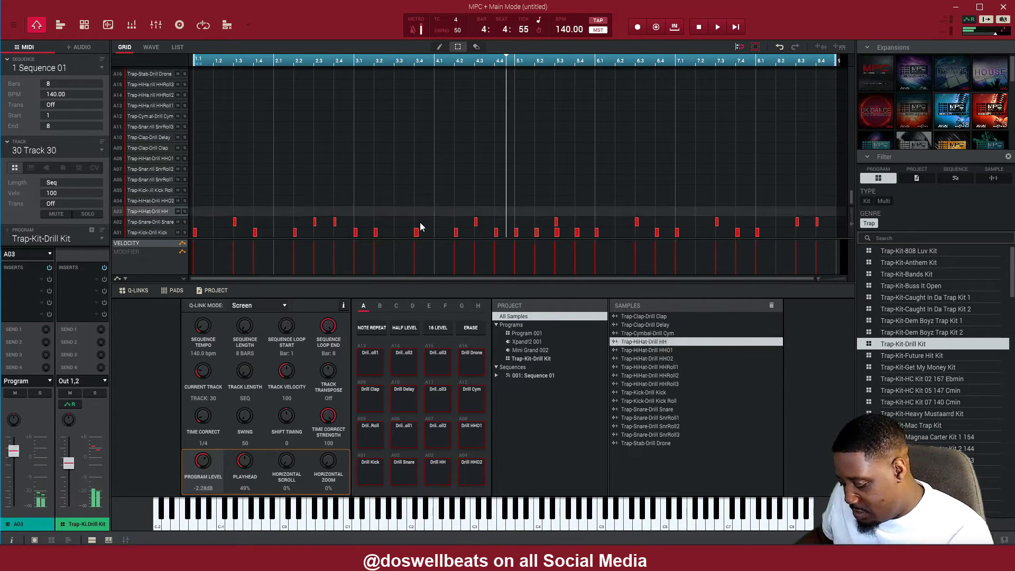
Set the time correction to 1/8 and record a steady Drill HH hi-hat pattern across all eight bars
left_click(457, 21)
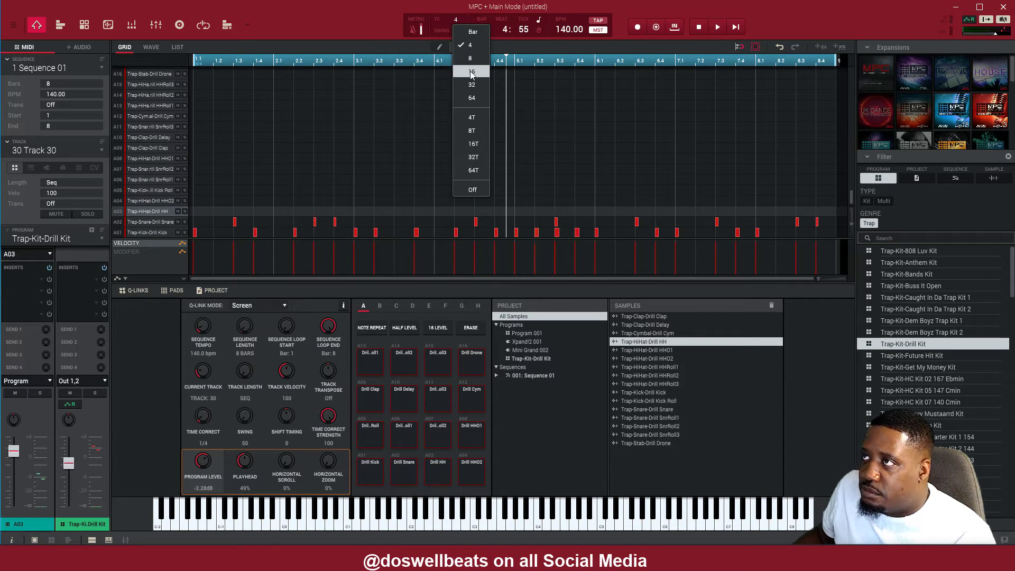
left_click(469, 59)
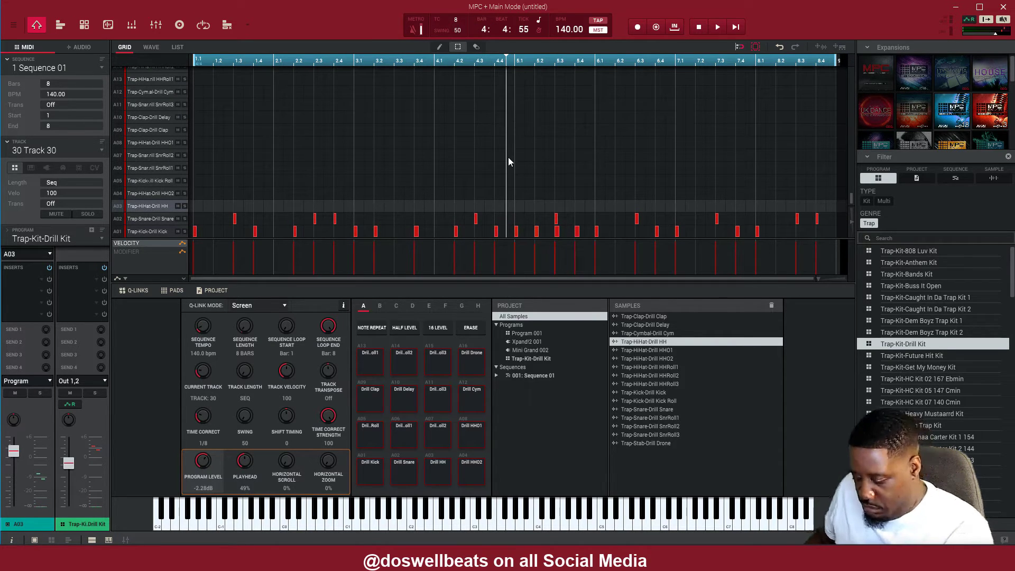
key("space")
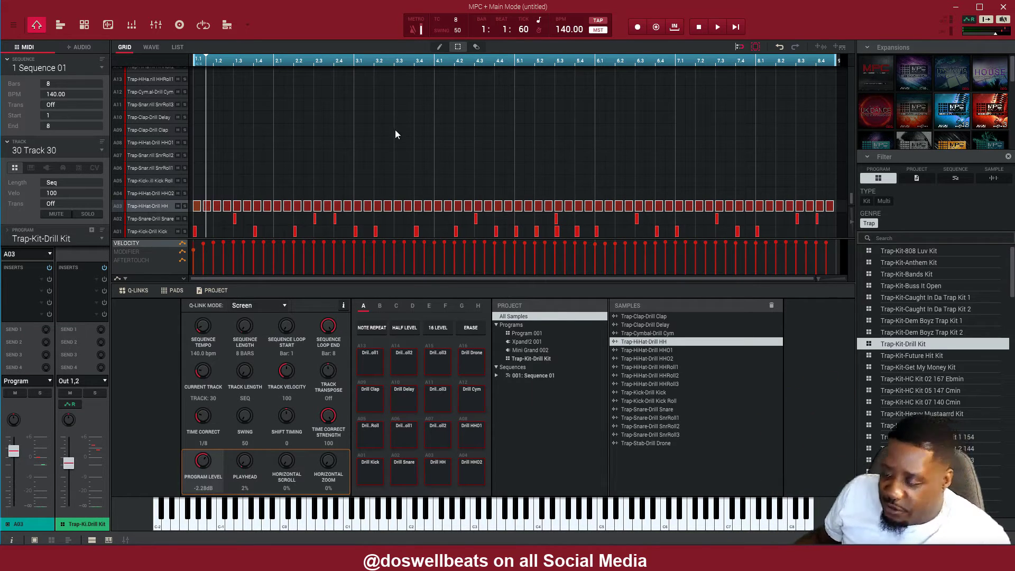
Audition the drill kit's pads and record a single Drill HHO1 open hi-hat hit at the start of bar 1
key("Up")
key("Up")
key("Up")
key("Up")
key("Up")
key("Up")
key("Up")
key("Up")
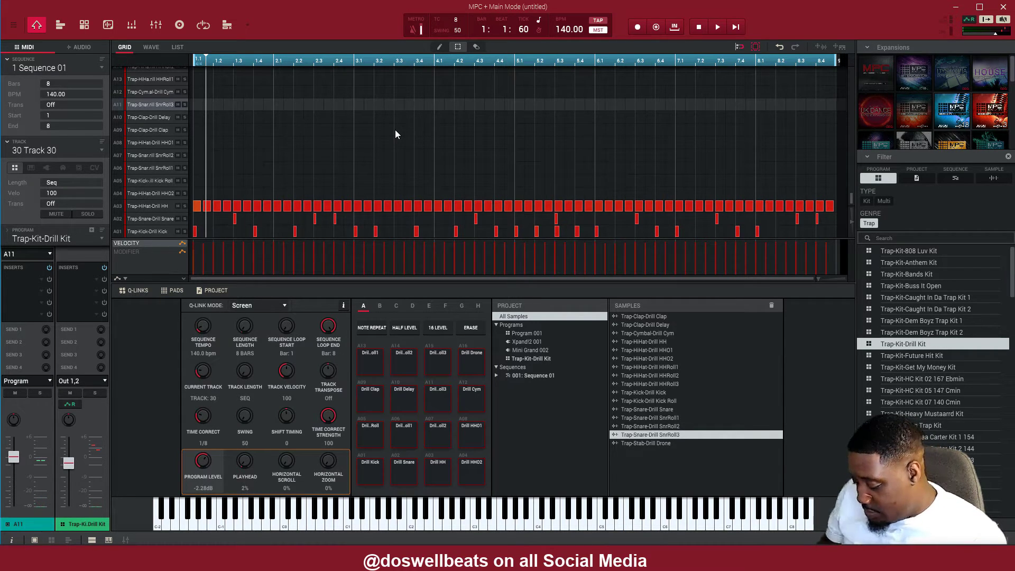
key("Down")
key("Down")
key("Down")
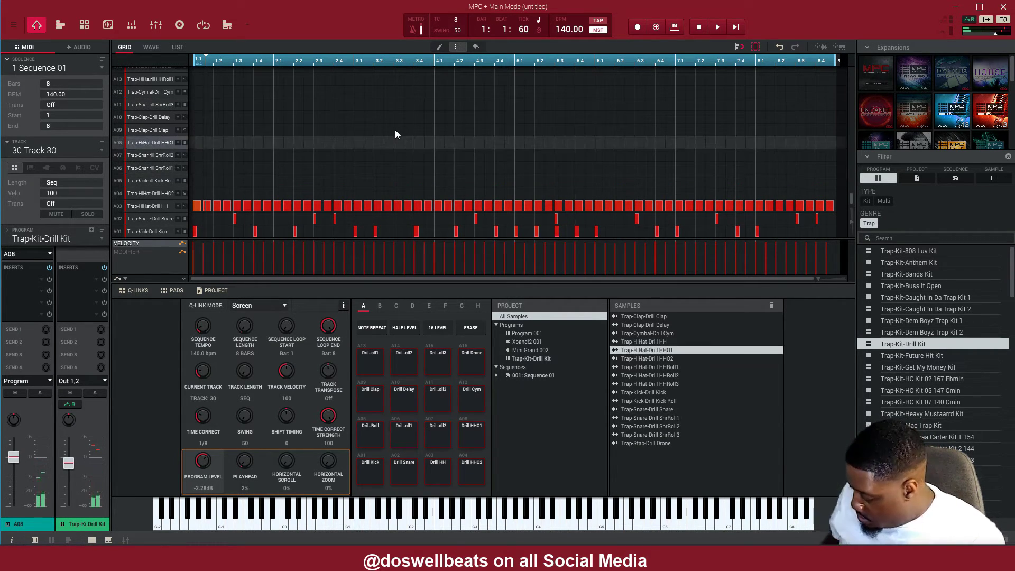
key("space")
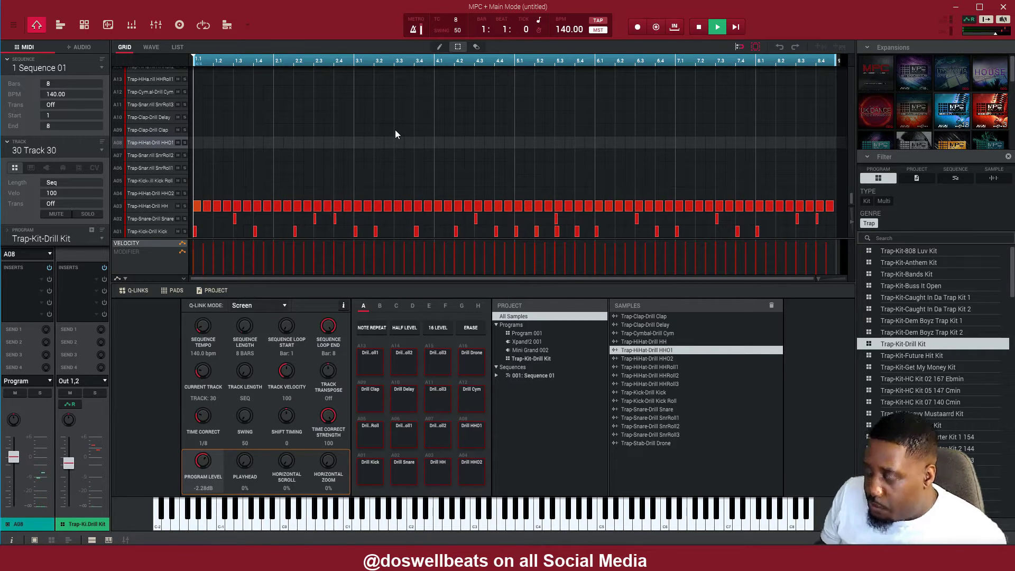
key("space")
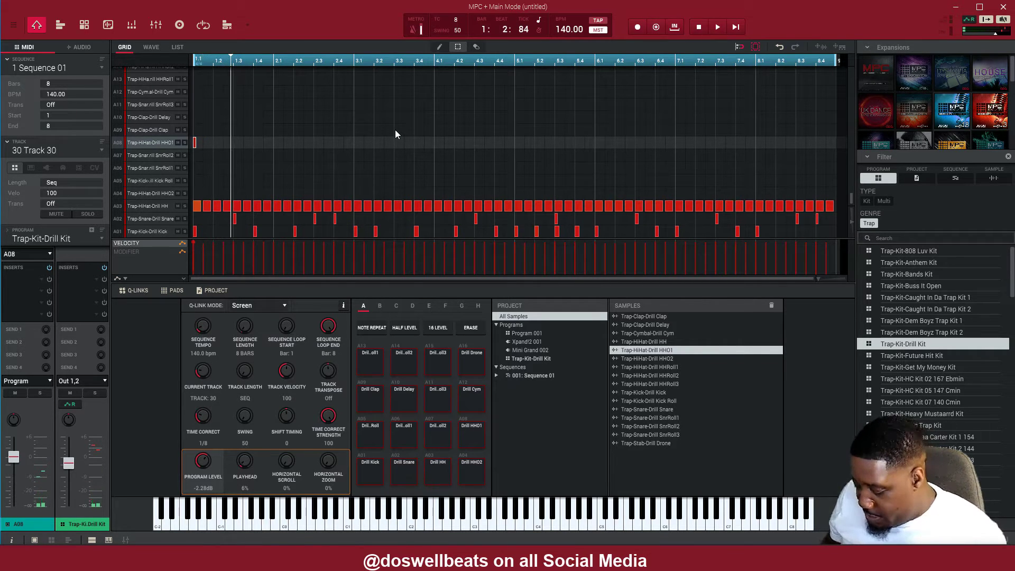
Audition more pads of the kit and record a Drill Drone hit at the start of bars 1, 3, 5 and 7
key("Down")
key("Down")
key("Down")
key("Up")
key("Up")
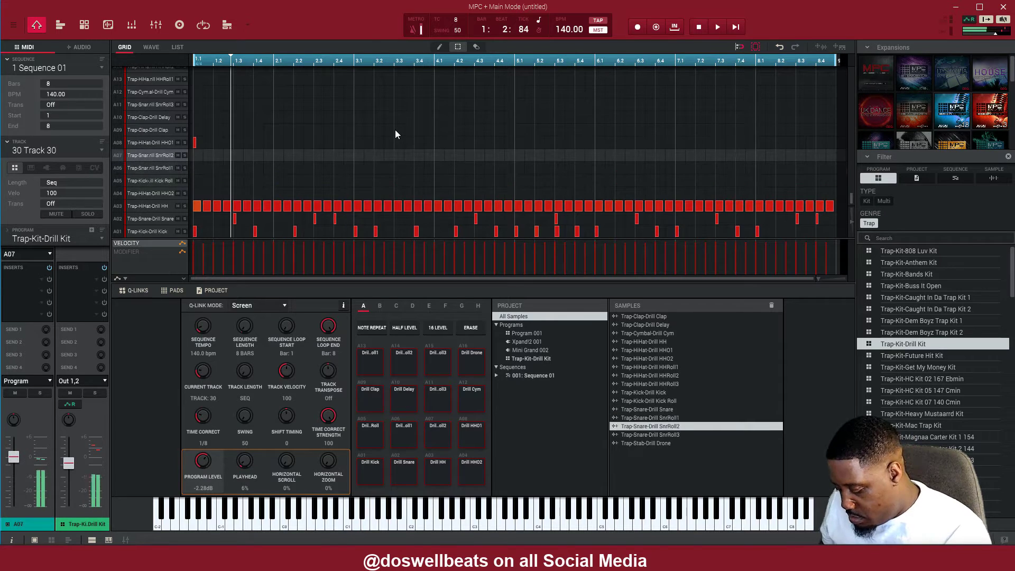
key("Down")
key("Down")
key("Down")
key("Up")
key("Up")
key("Up")
key("Up")
key("Up")
key("Up")
key("Up")
key("Up")
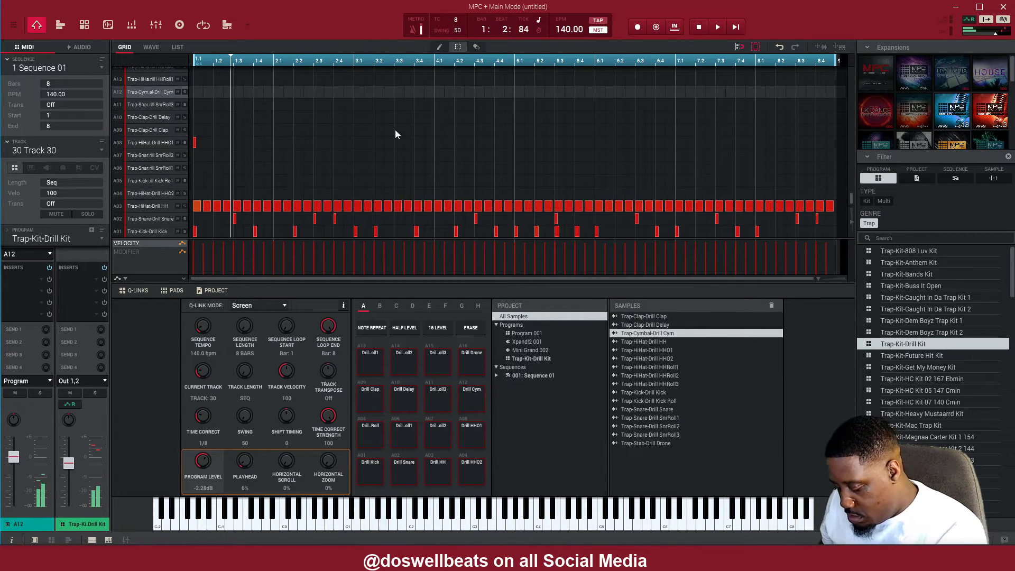
key("Up")
key("Up")
key("Up")
key("Up")
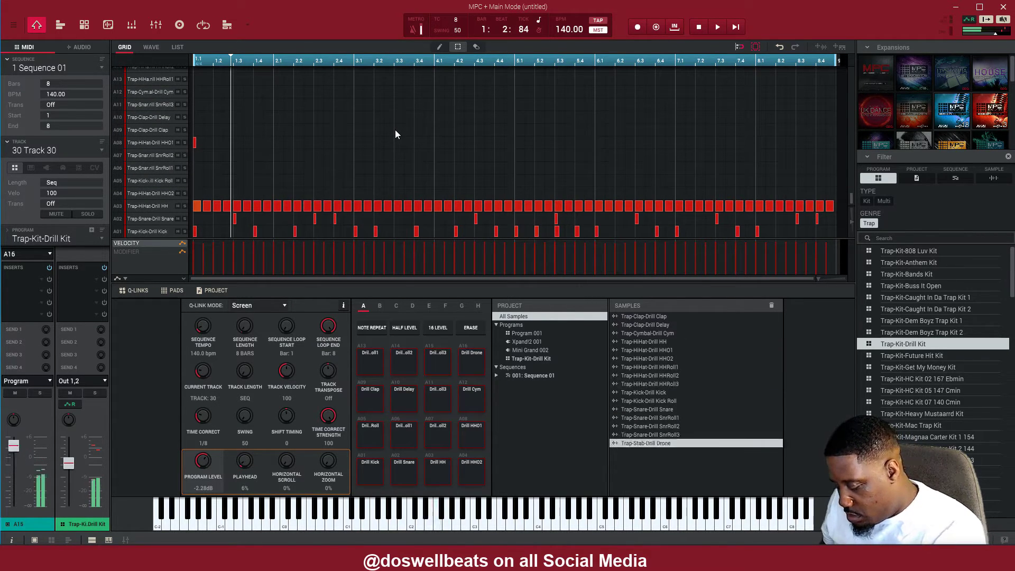
key("space")
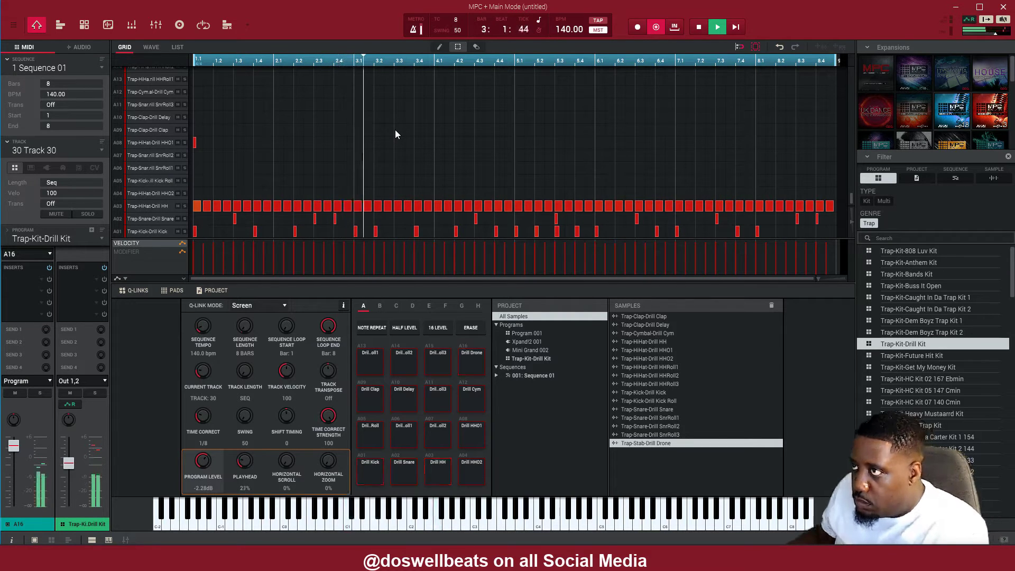
scroll(468, 150, "up", 3)
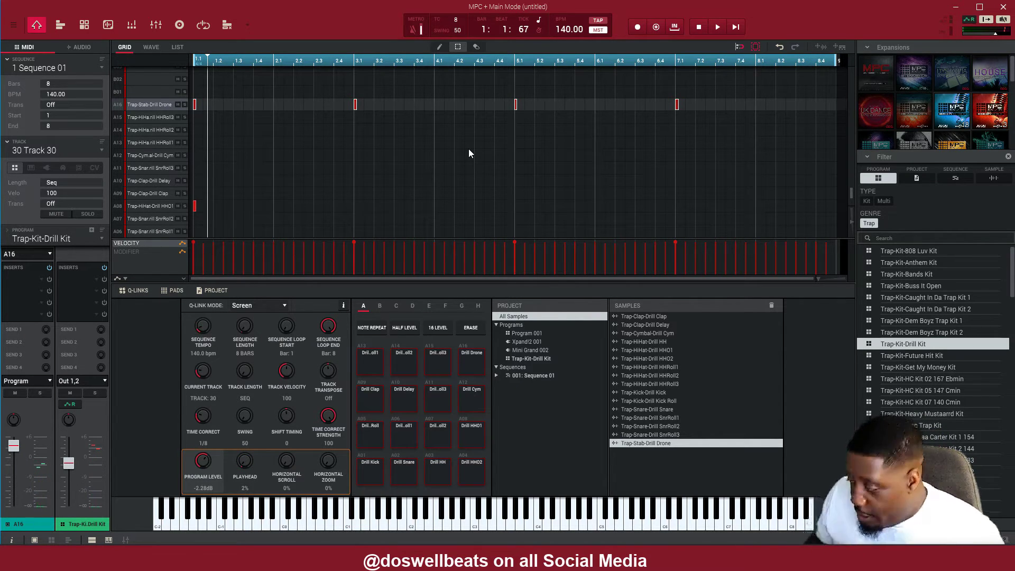
scroll(341, 128, "down", 5)
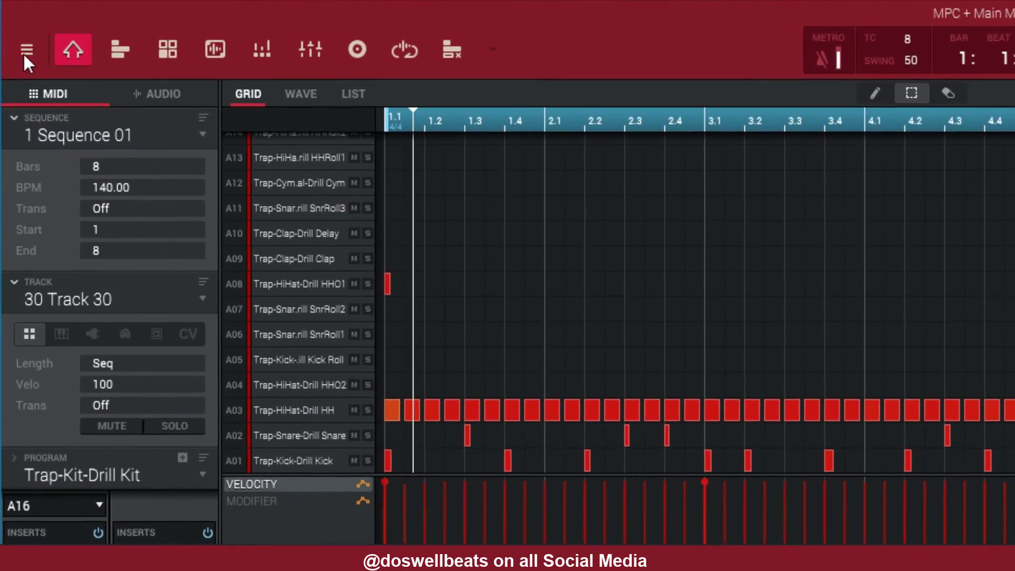
Explode track 30 into a separate track for each drum sound and check the resulting track list
left_click(13, 24)
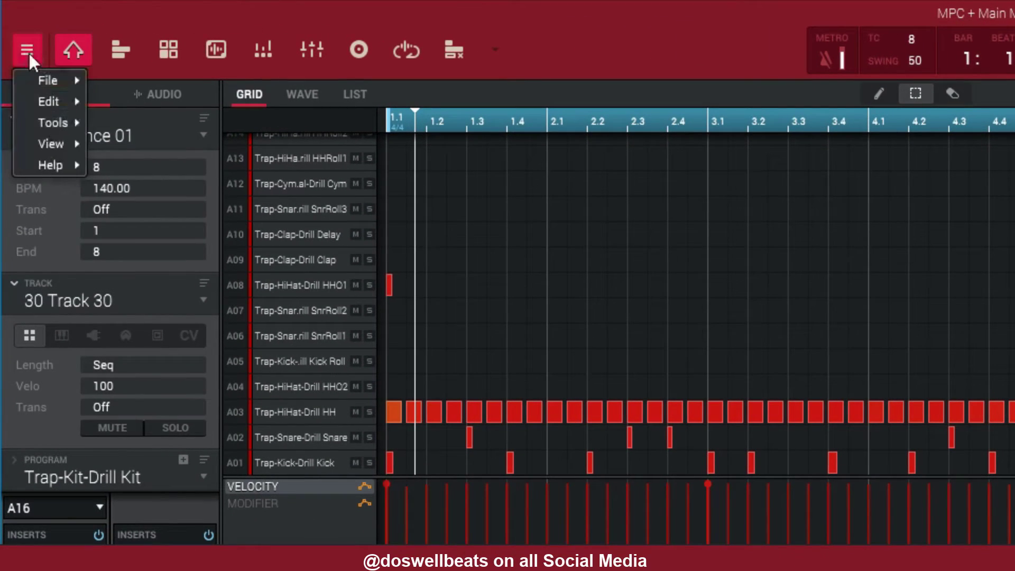
left_click(52, 100)
mouse_move(157, 478)
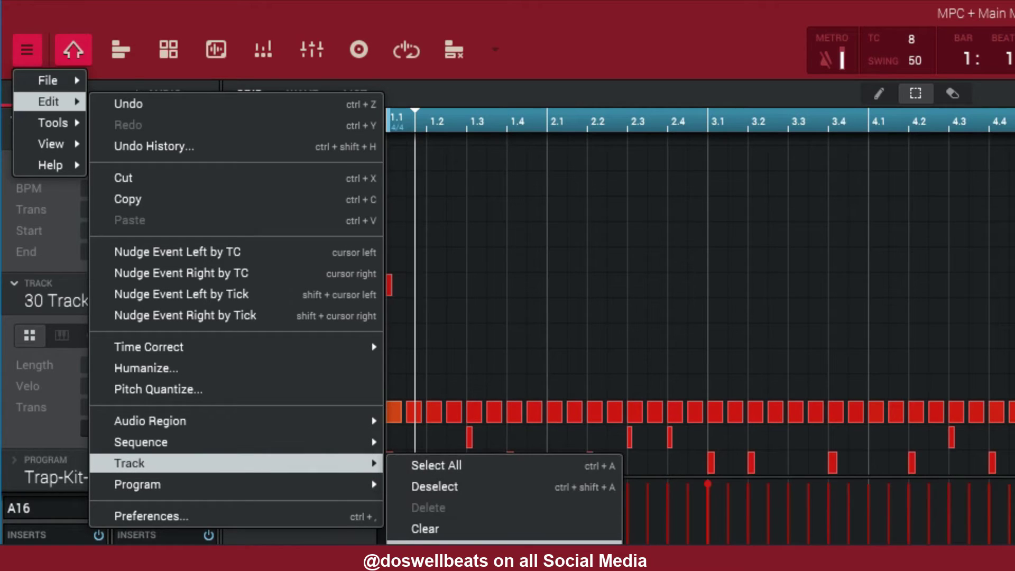
key("Escape")
key("Escape")
key("Escape")
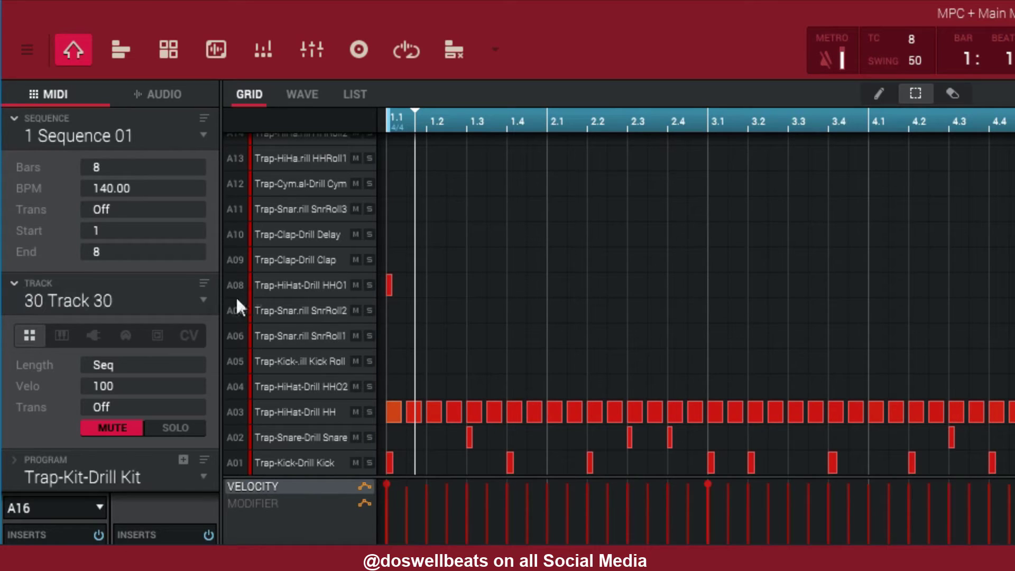
left_click(203, 300)
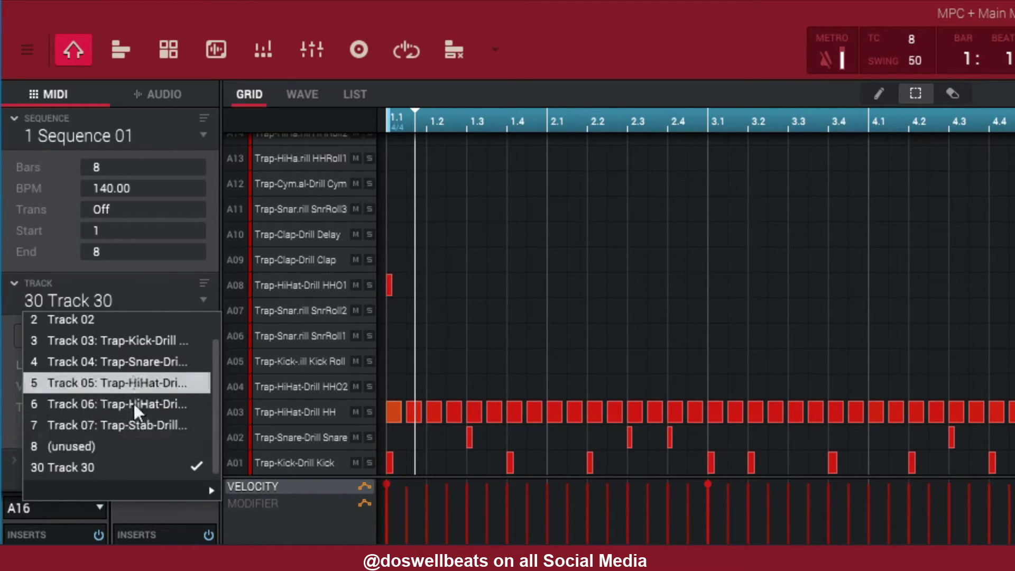
left_click(463, 257)
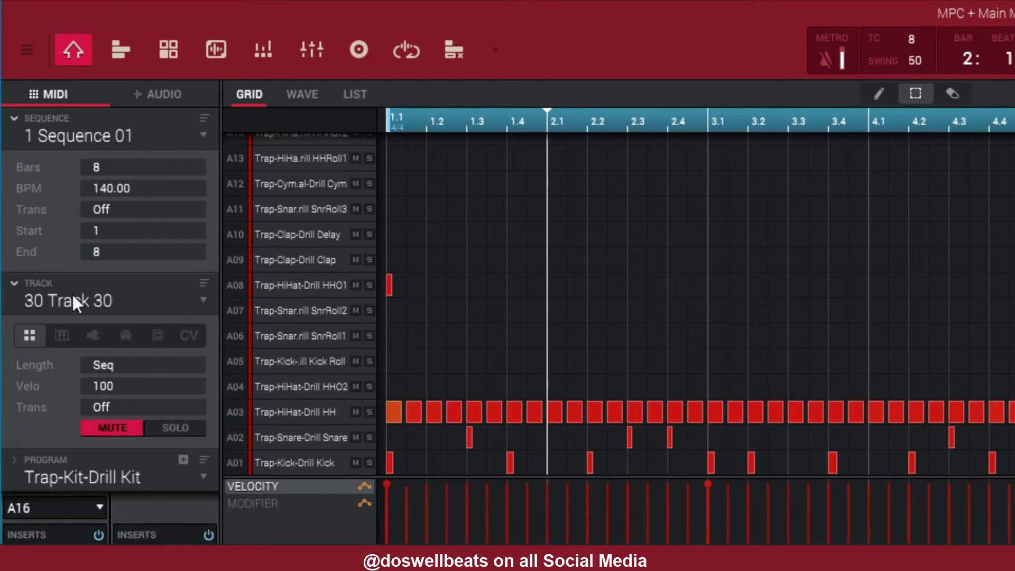
left_click(193, 303)
scroll(136, 348, "up", 1)
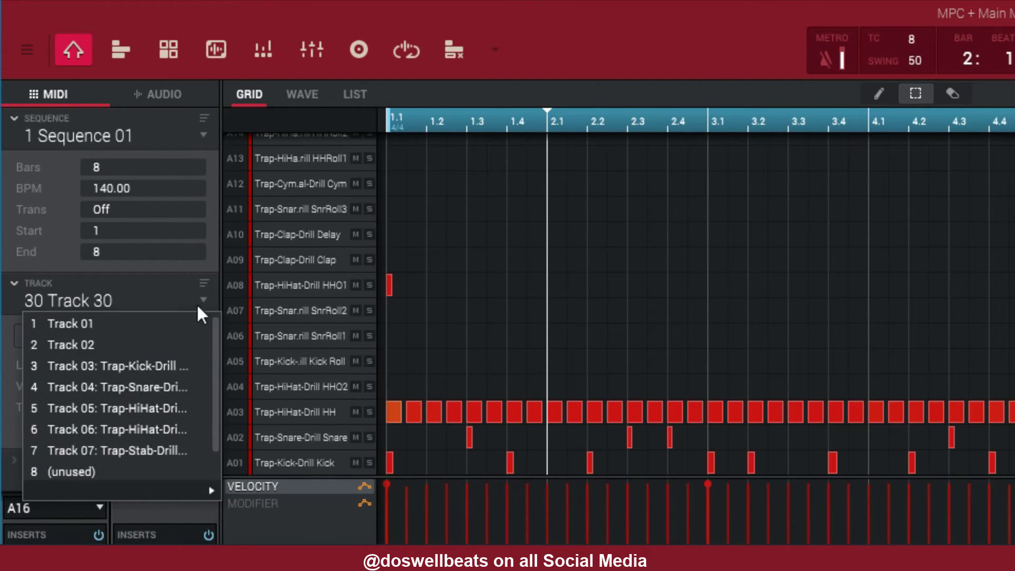
Clear the original combined drum track, Track 30, and confirm the clearing
right_click(106, 300)
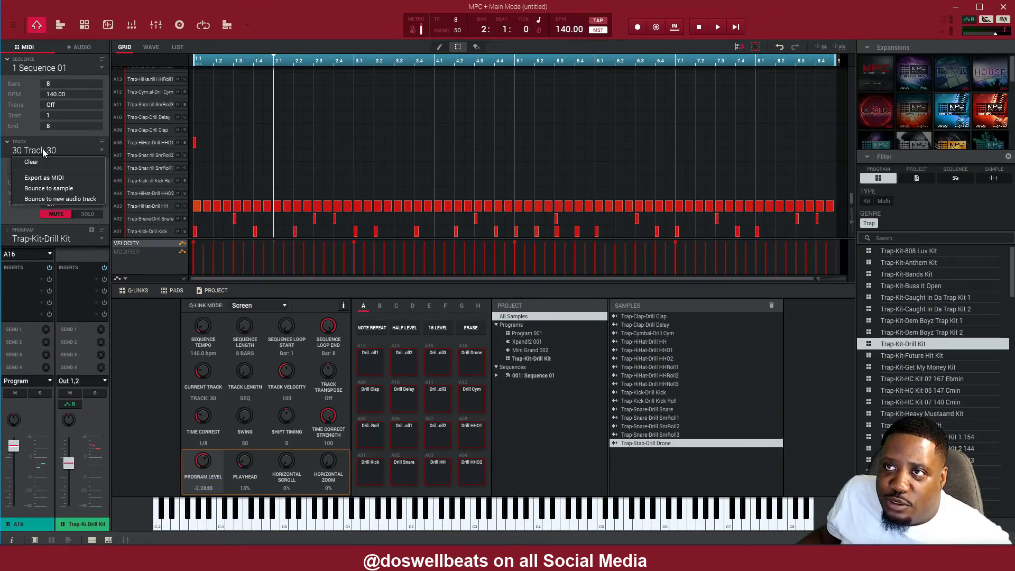
left_click(42, 164)
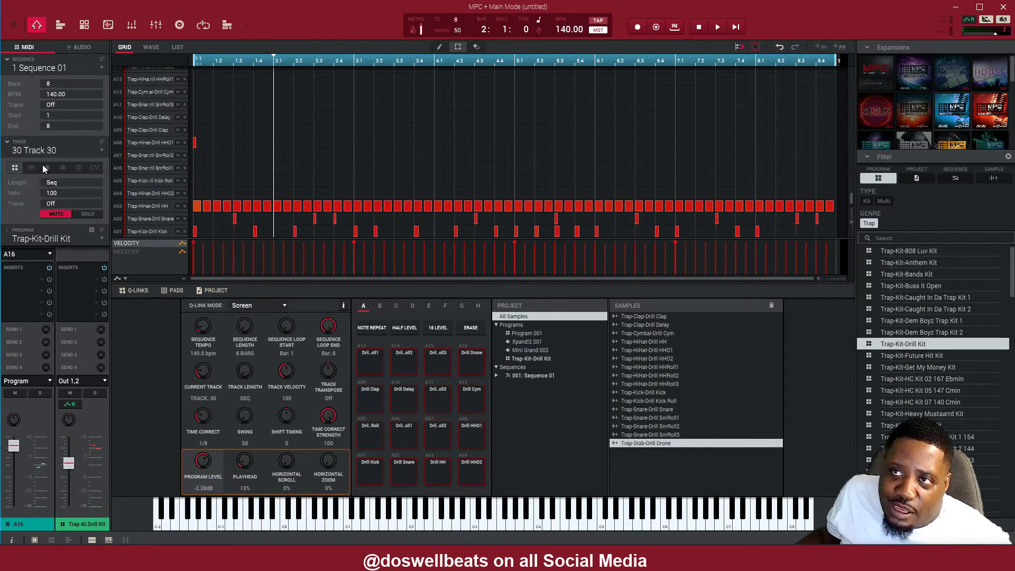
left_click(491, 303)
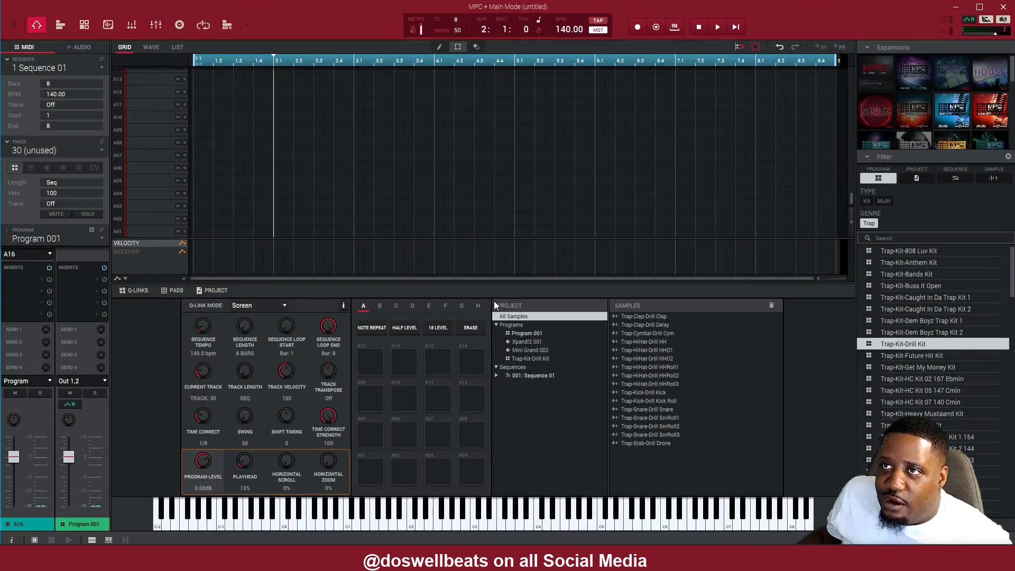
Select Track 03, which holds the Drill Kick part, and rename it "kick"
left_click(101, 151)
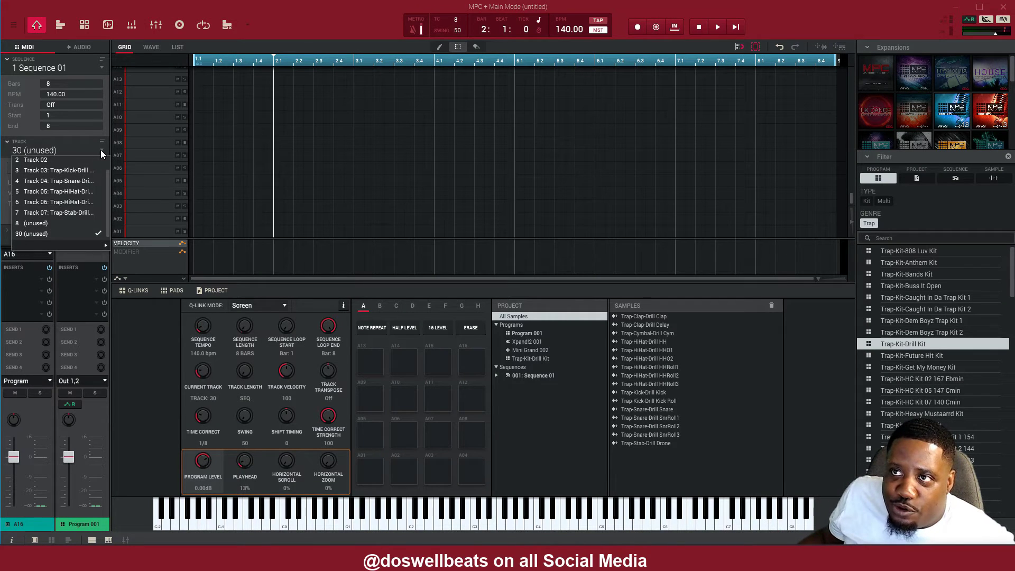
left_click(78, 171)
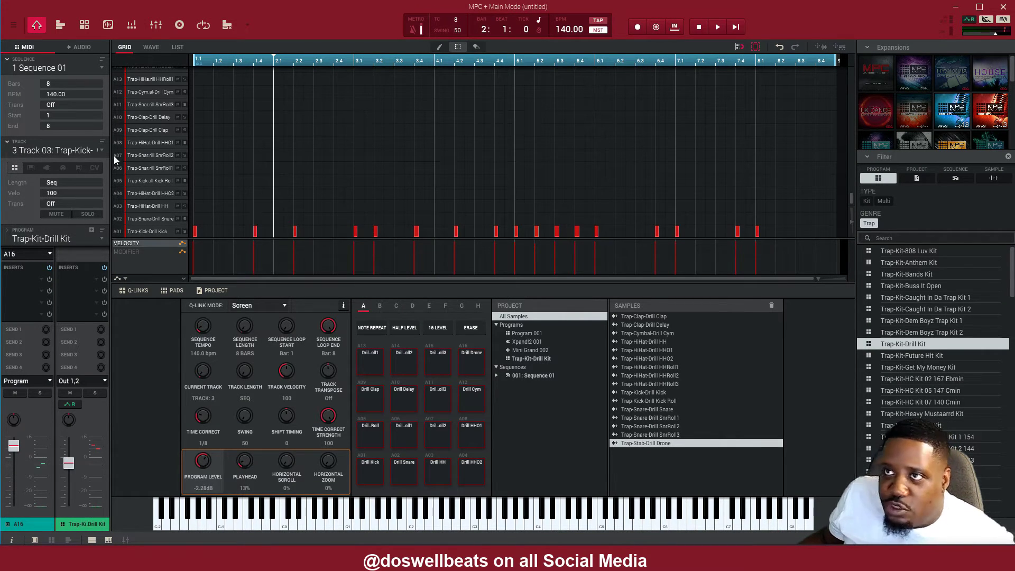
double_click(83, 153)
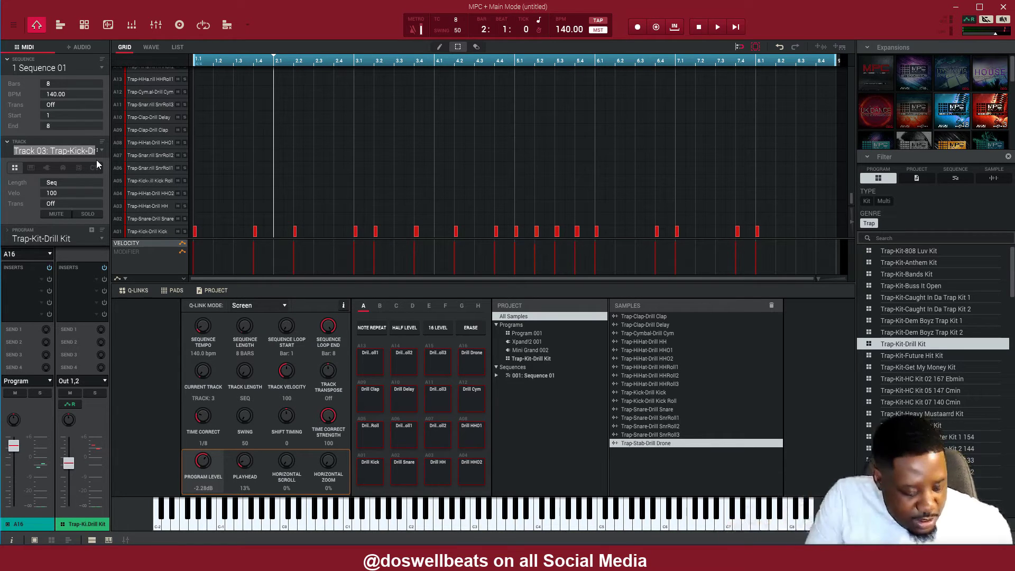
type("kick")
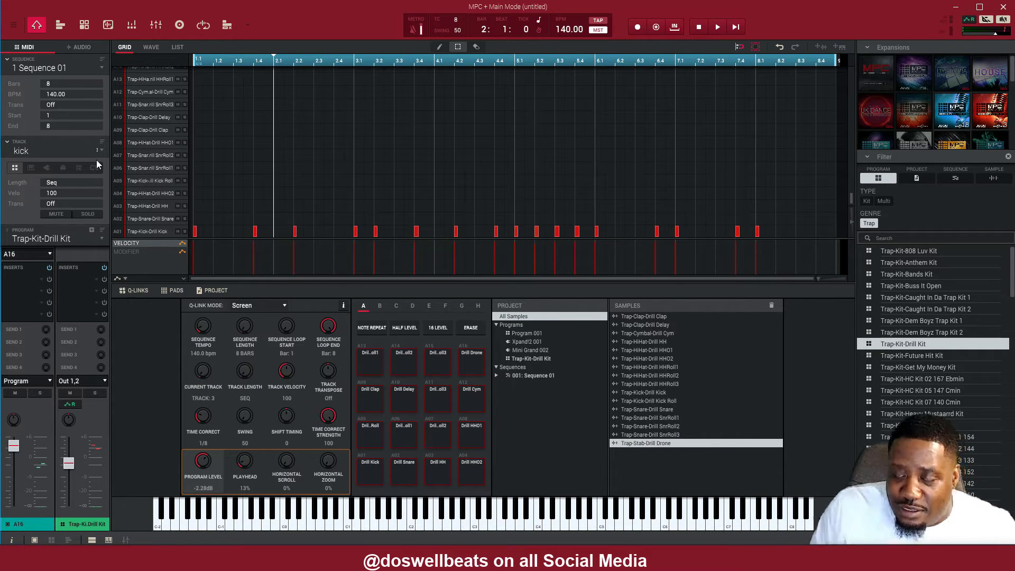
key("Return")
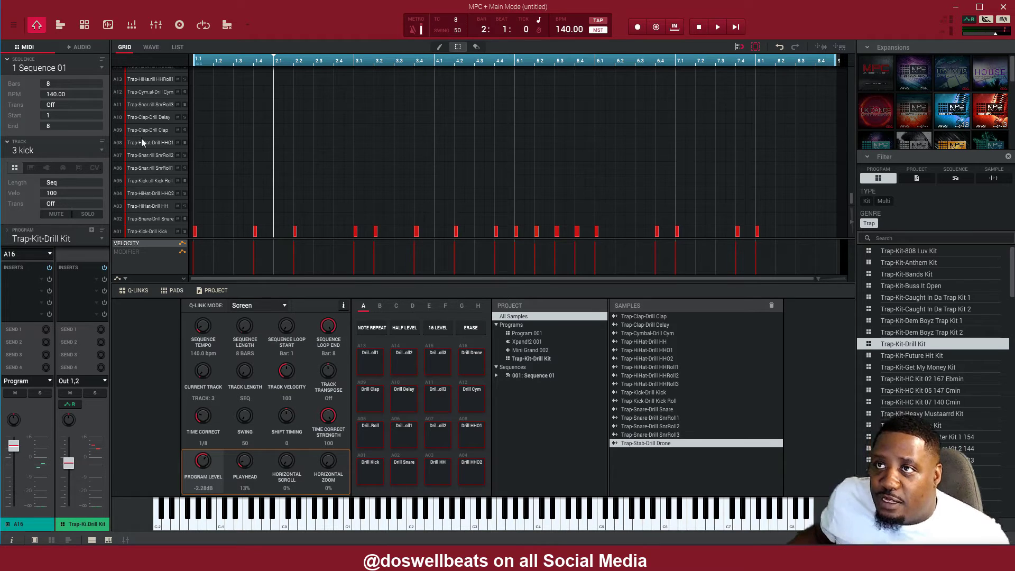
Select Track 04, which holds the Drill Snare part, and rename it "snare"
left_click(99, 149)
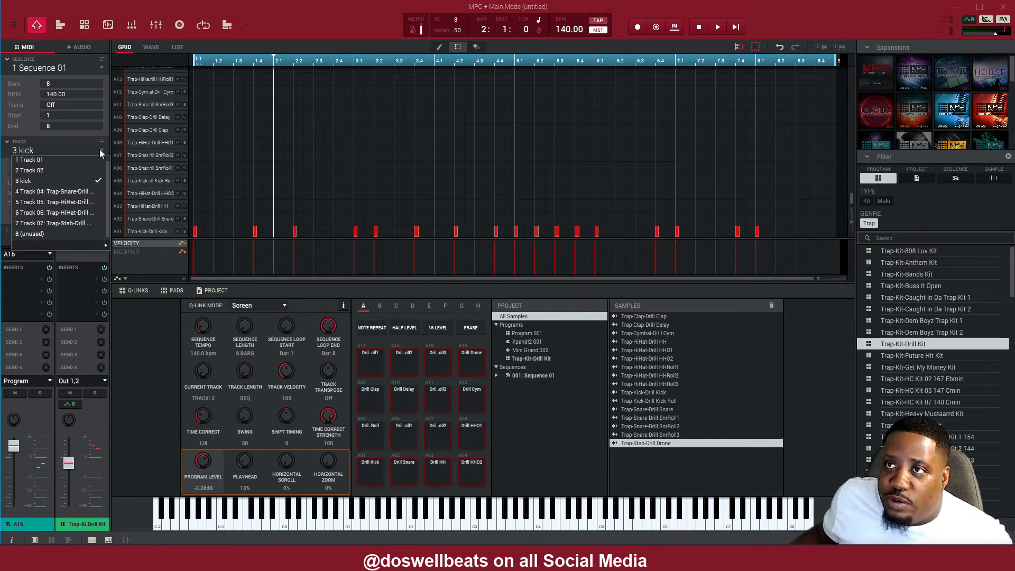
left_click(97, 187)
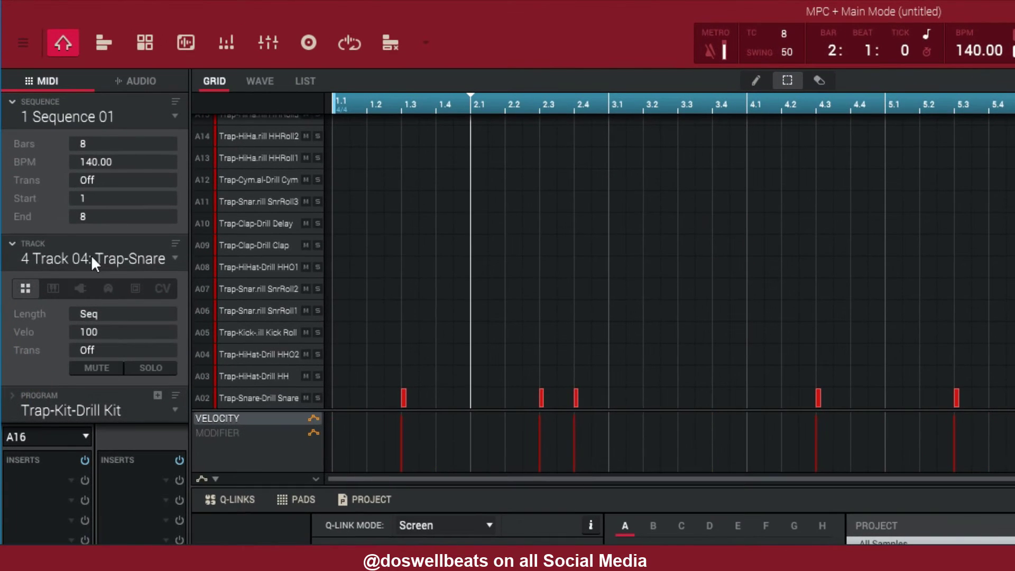
double_click(88, 232)
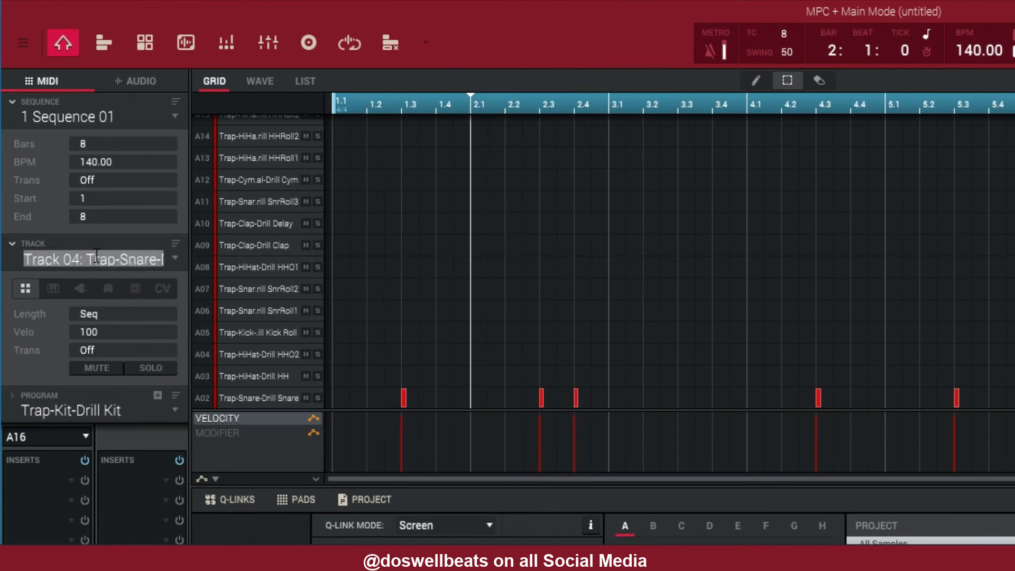
type("4 snare")
key("Return")
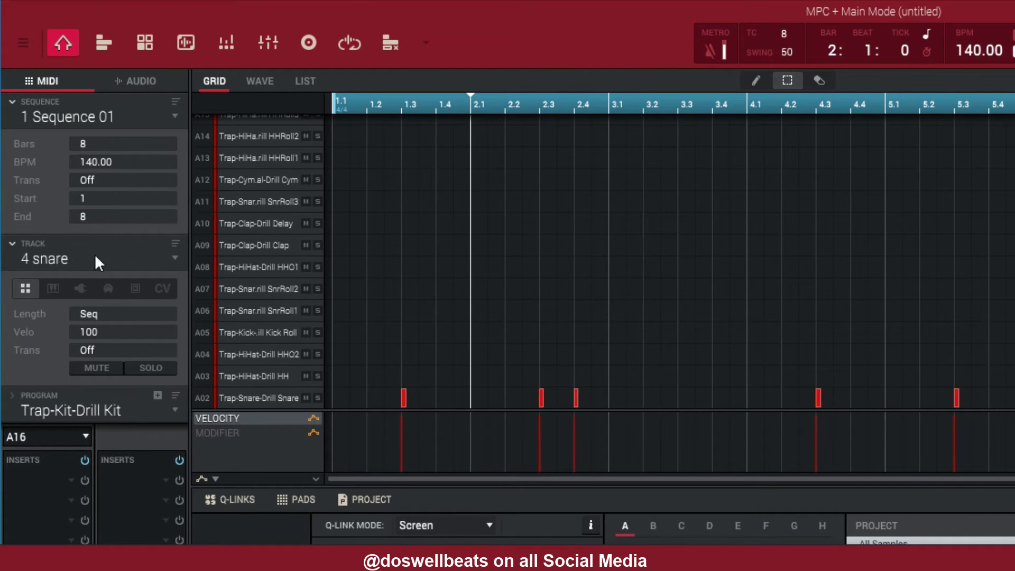
Select Track 05, which holds the steady Drill HH part, and rename it "hihat"
left_click(166, 261)
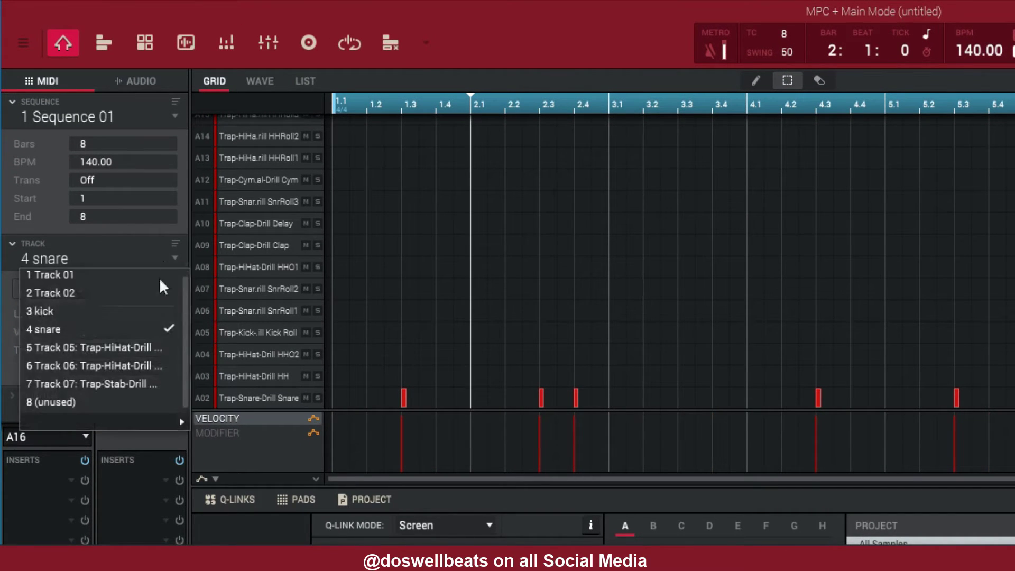
left_click(125, 352)
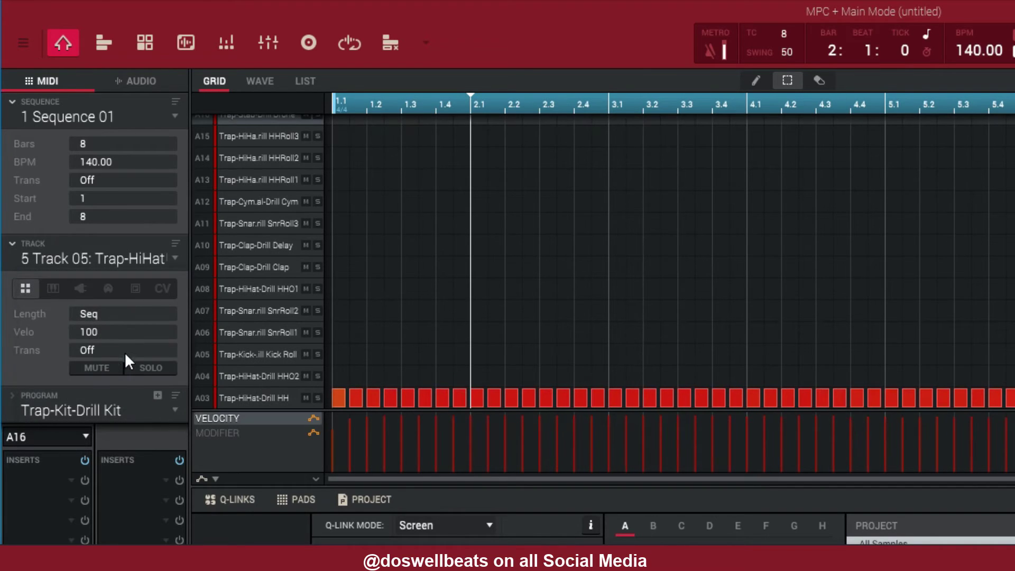
double_click(123, 260)
type("hihat")
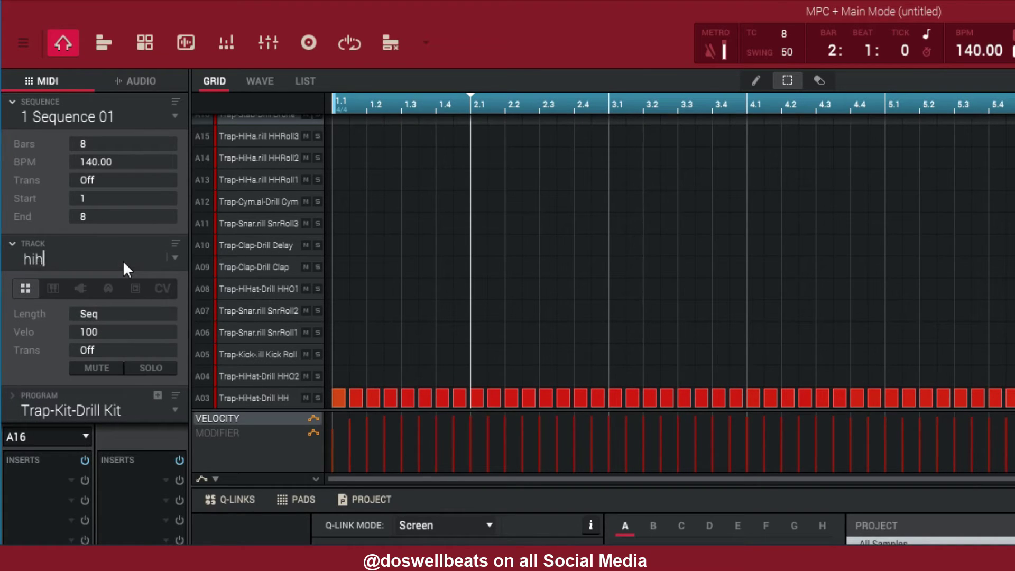
key("Return")
Select Track 01, the Xpand!2 part, and bounce it to a new audio track
left_click(168, 264)
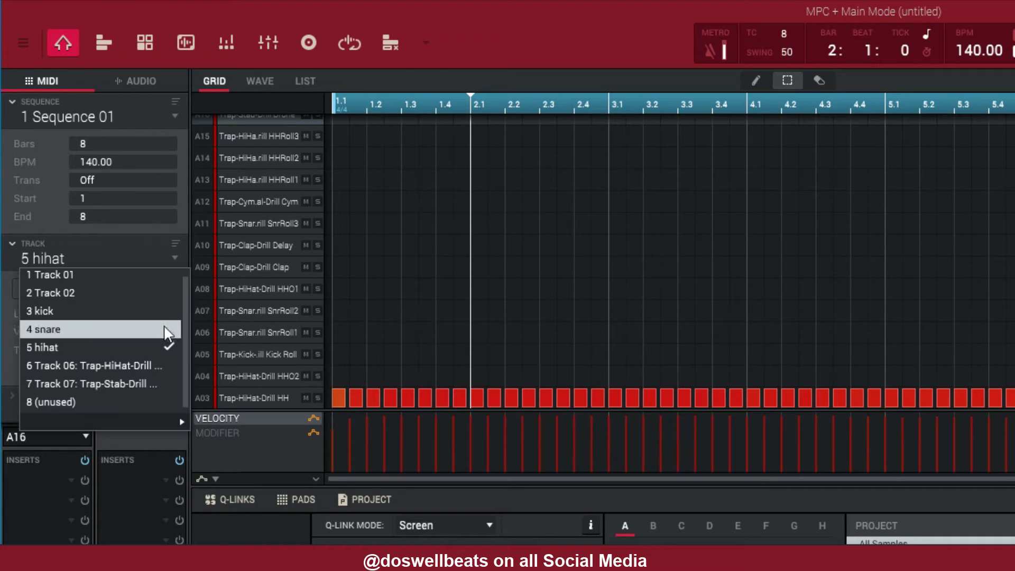
key("space")
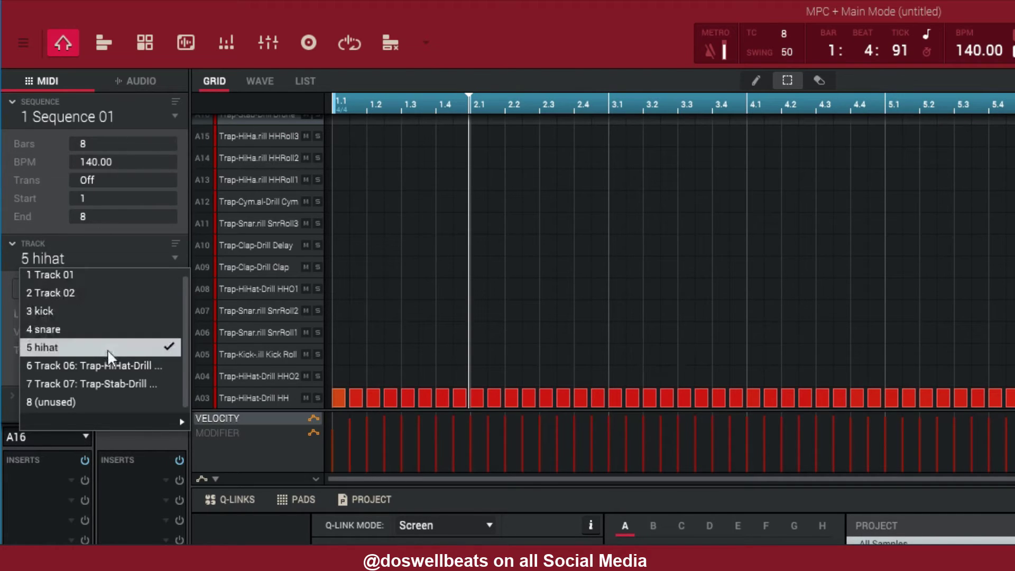
left_click(75, 278)
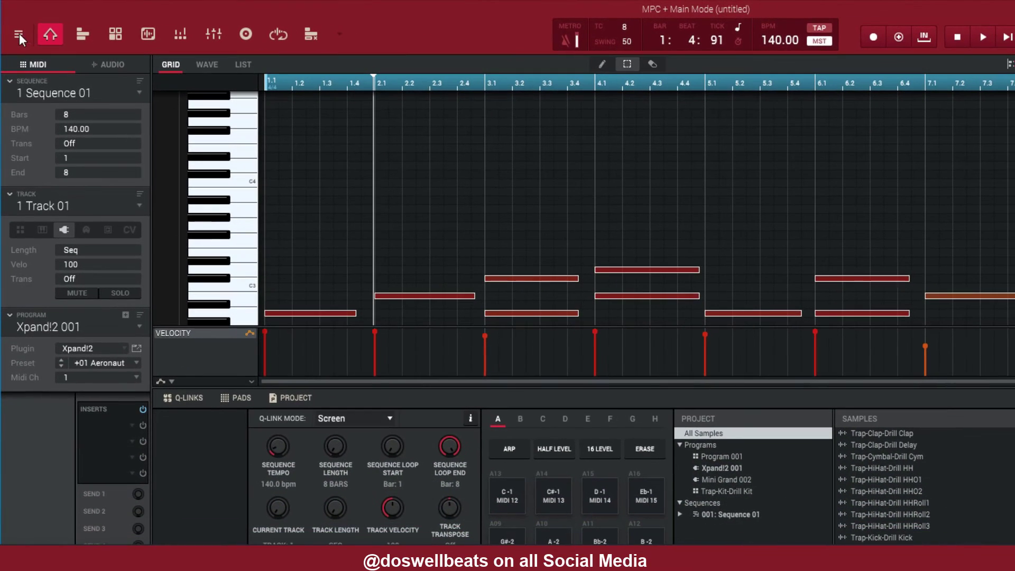
left_click(23, 43)
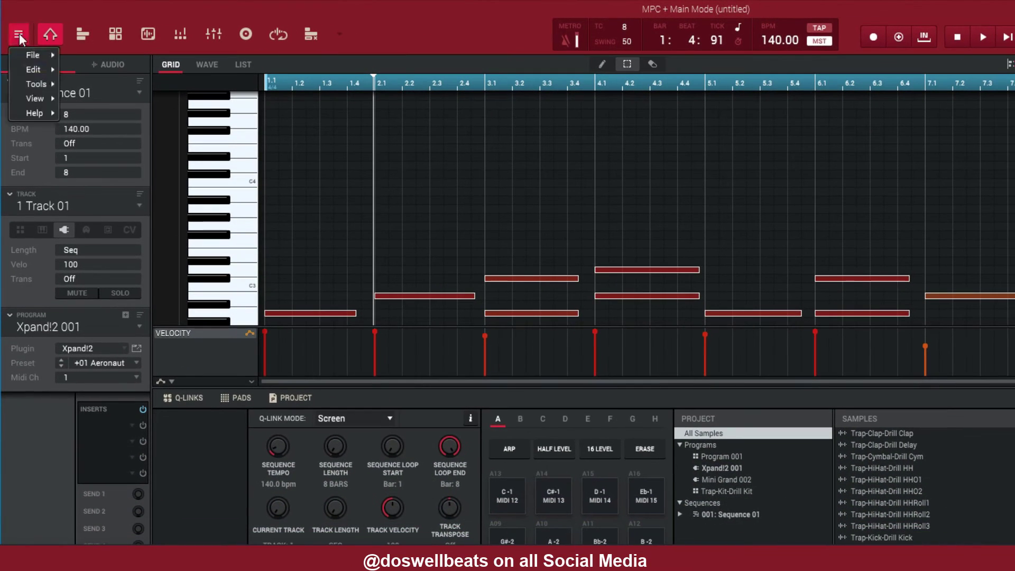
mouse_move(29, 71)
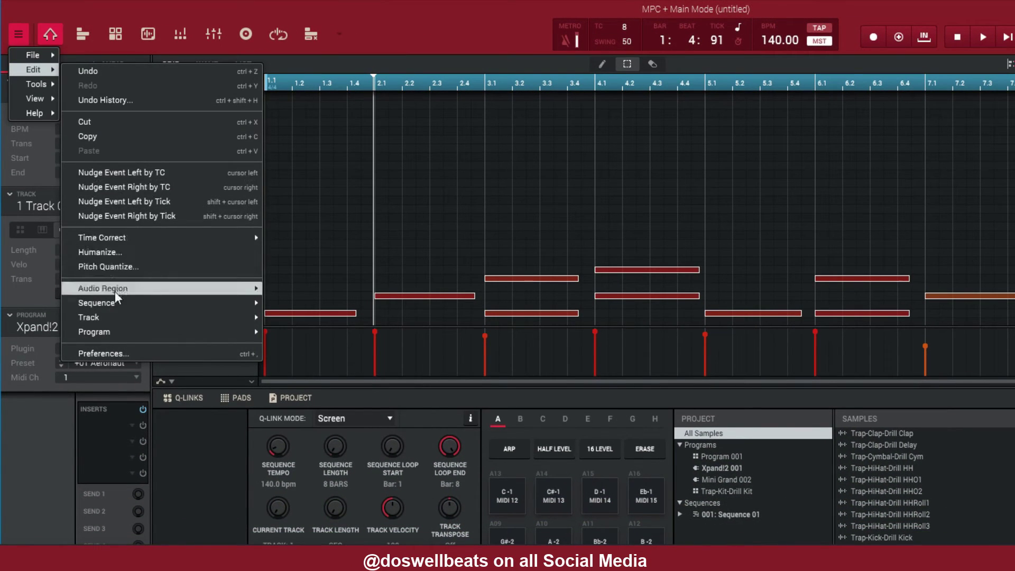
mouse_move(113, 316)
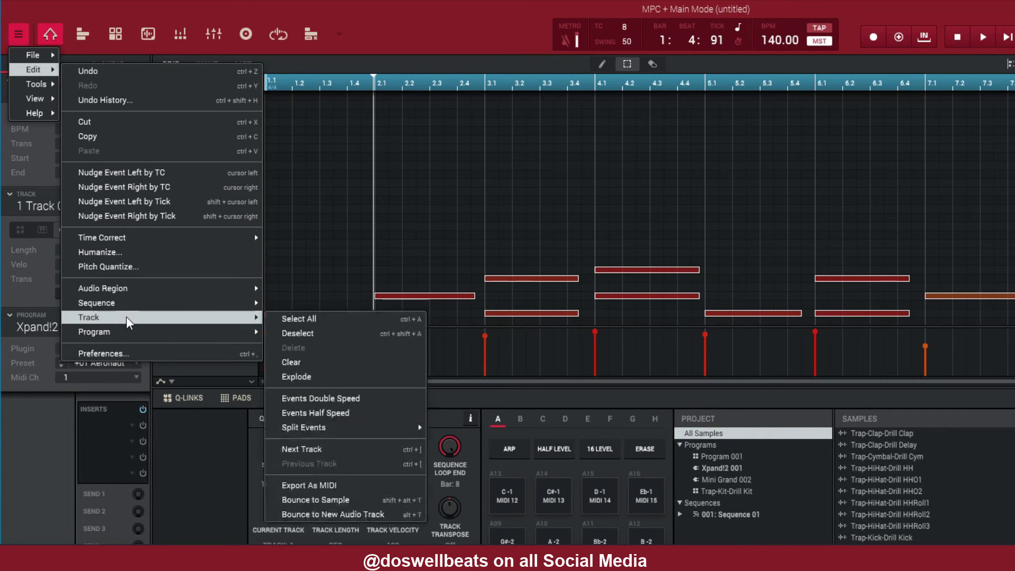
left_click(299, 514)
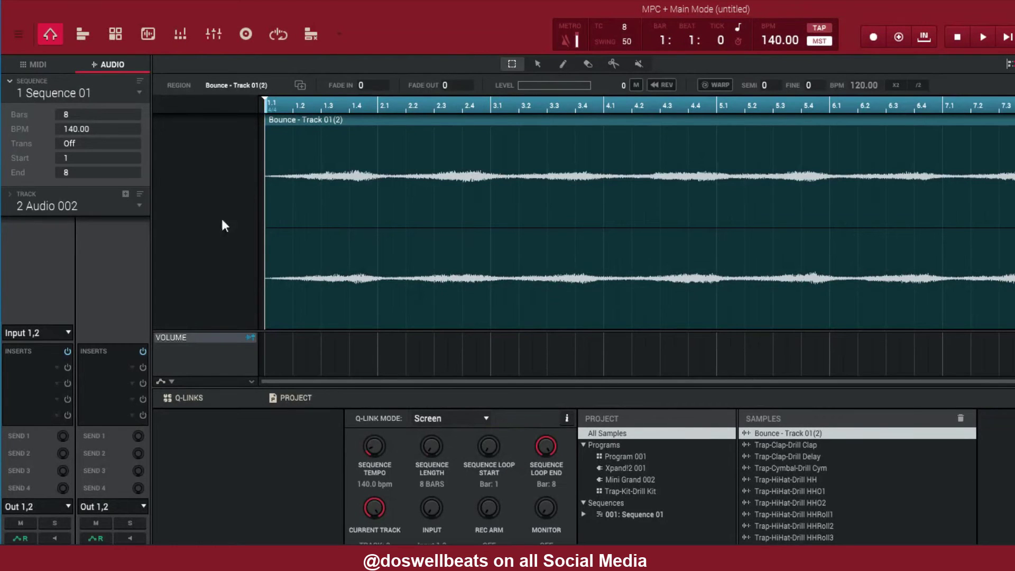
Return to the MIDI tracks, select Track 02 with the Mini Grand part, and bounce it to a new audio track
left_click(43, 64)
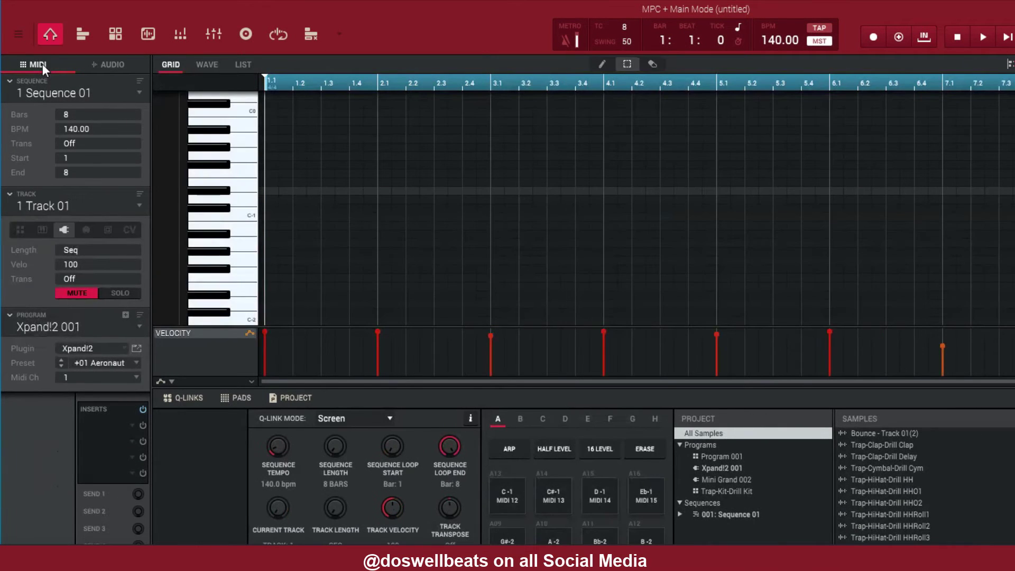
left_click(139, 205)
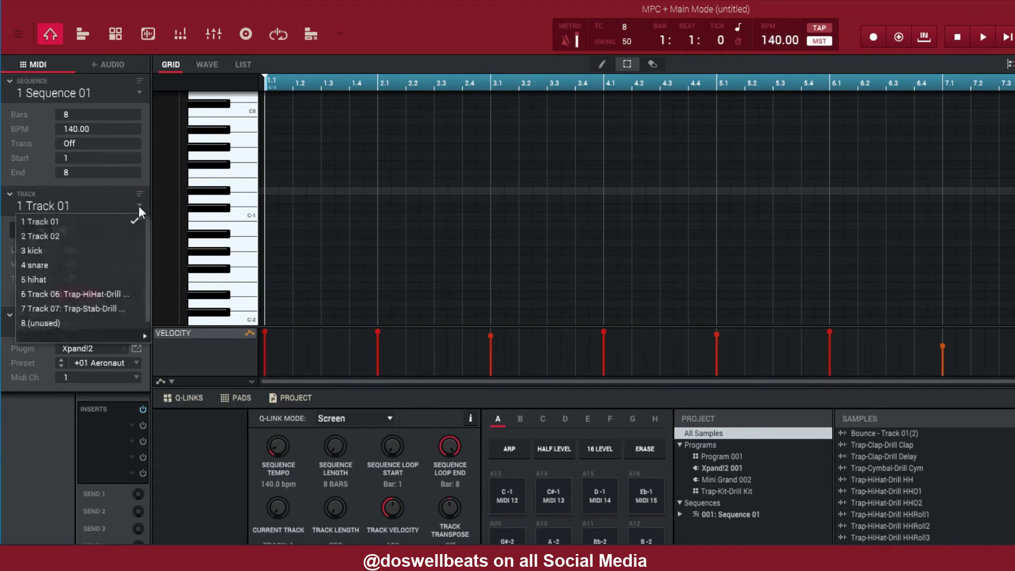
left_click(106, 240)
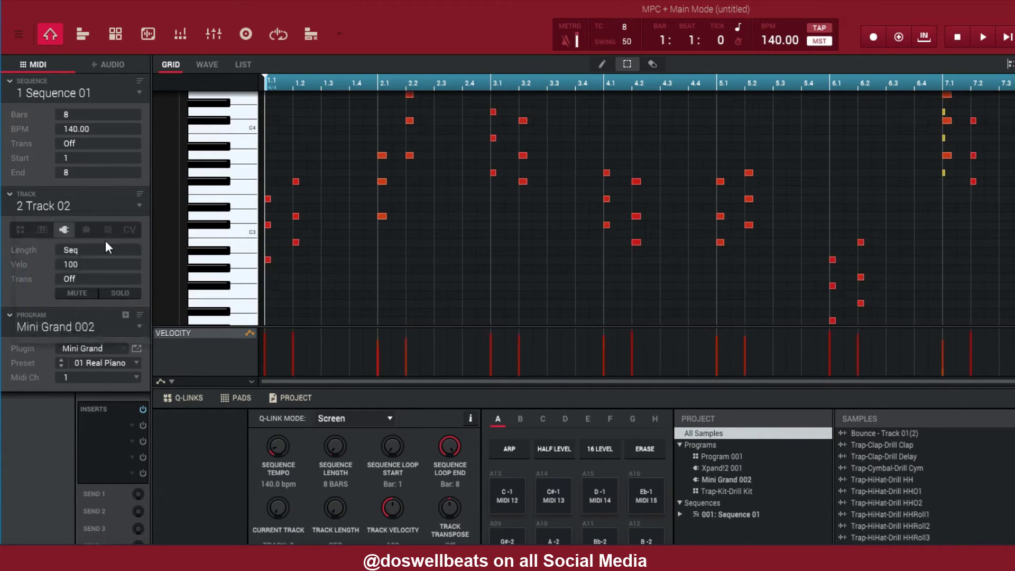
left_click(18, 33)
mouse_move(25, 71)
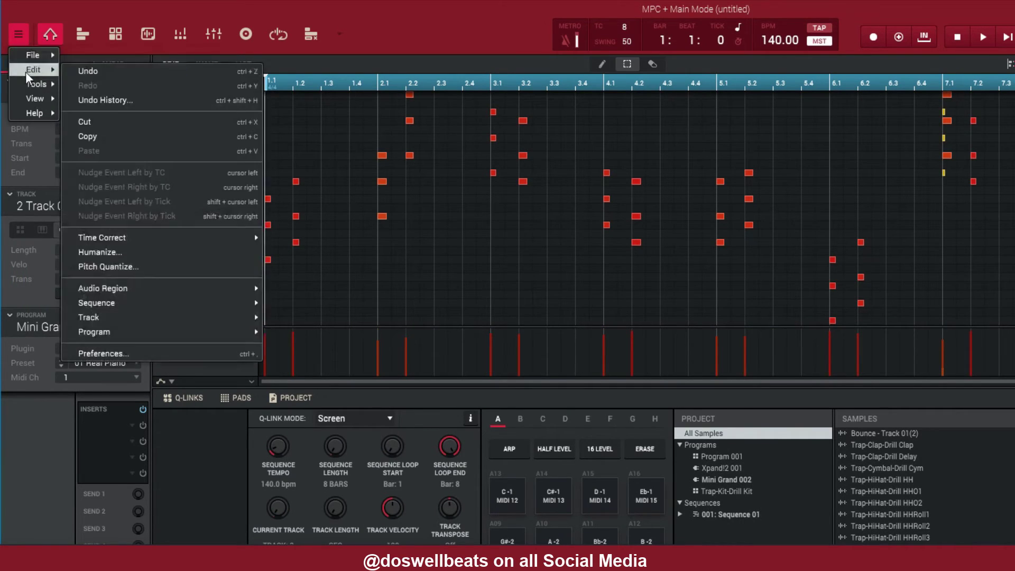
mouse_move(111, 318)
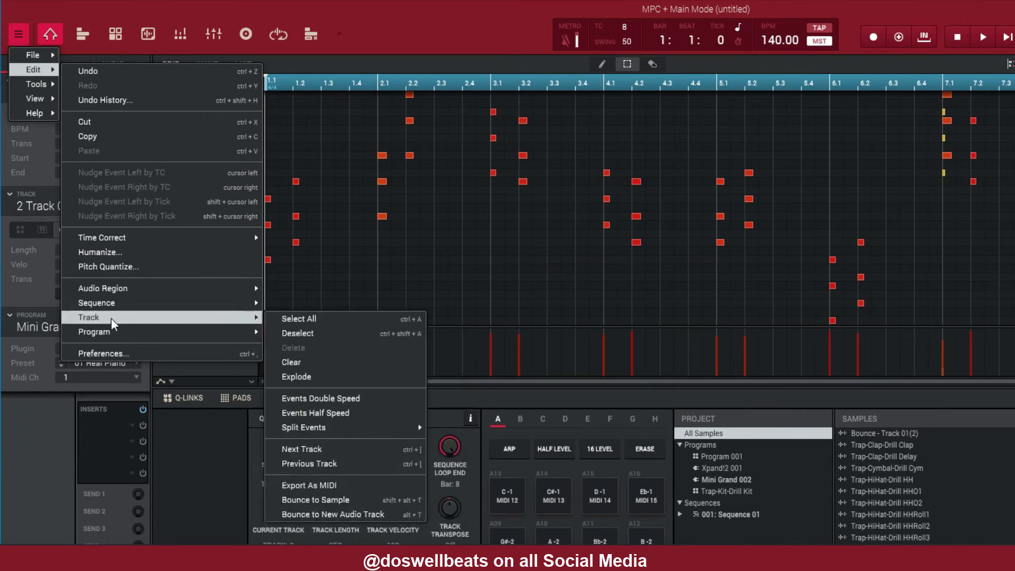
left_click(331, 513)
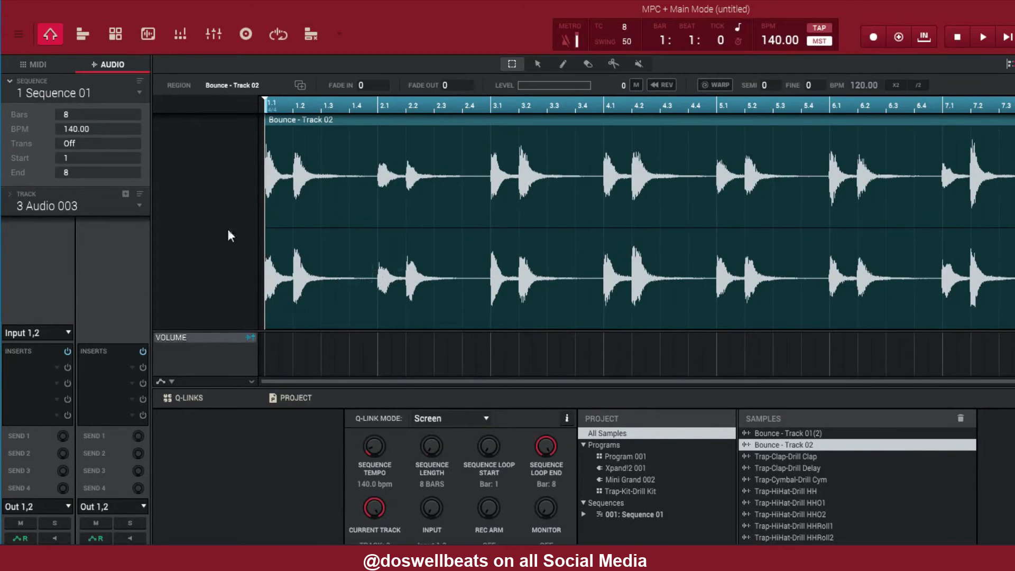
Return to the MIDI tracks, select the kick track, and bounce it to a new audio track
left_click(31, 65)
left_click(20, 34)
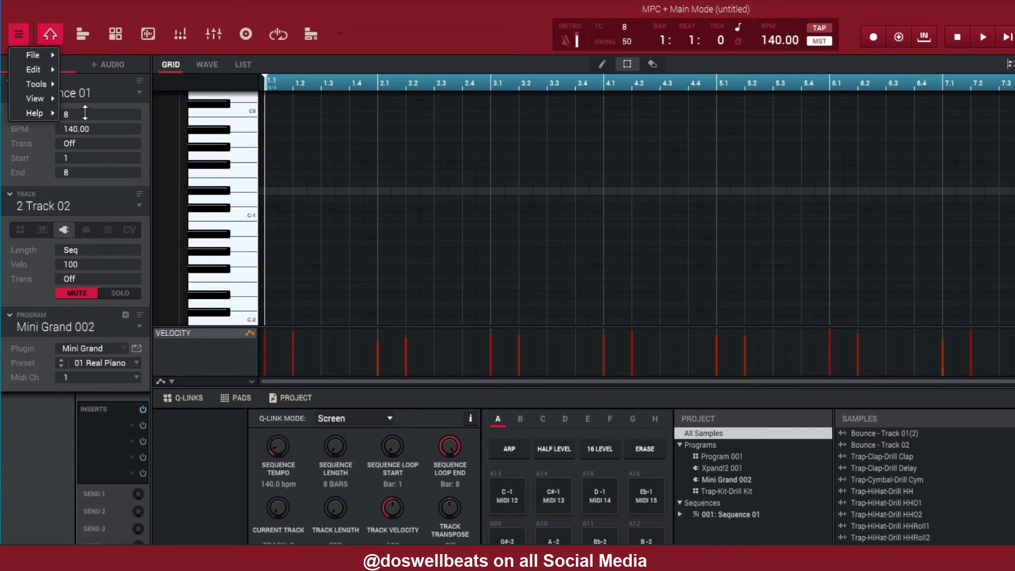
left_click(33, 414)
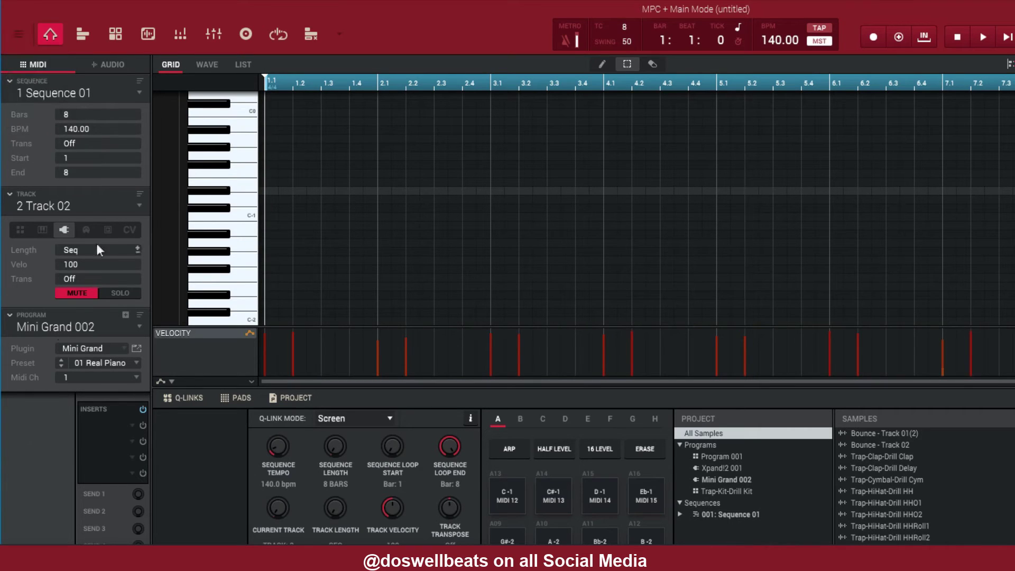
left_click(134, 204)
left_click(62, 251)
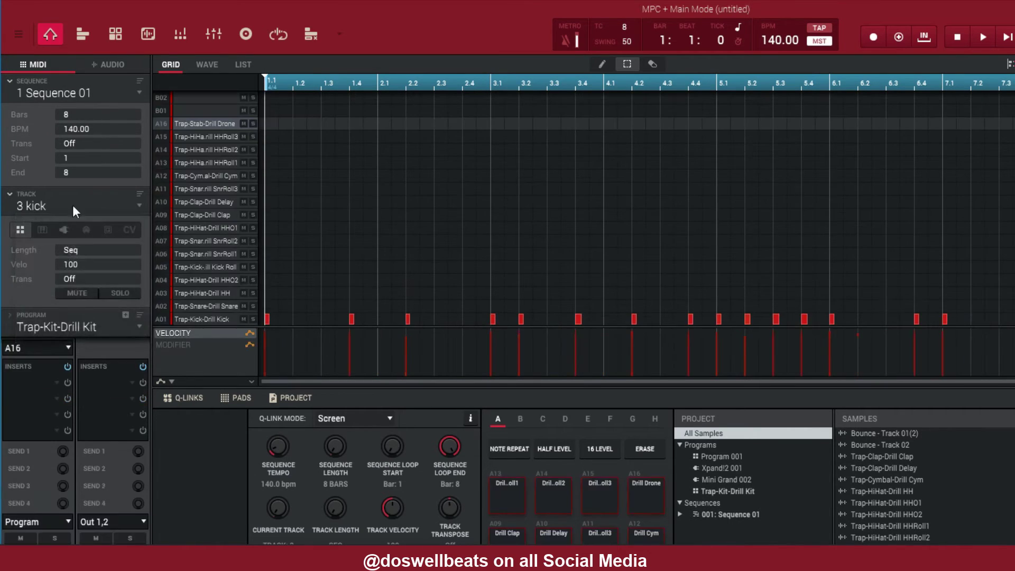
left_click(17, 31)
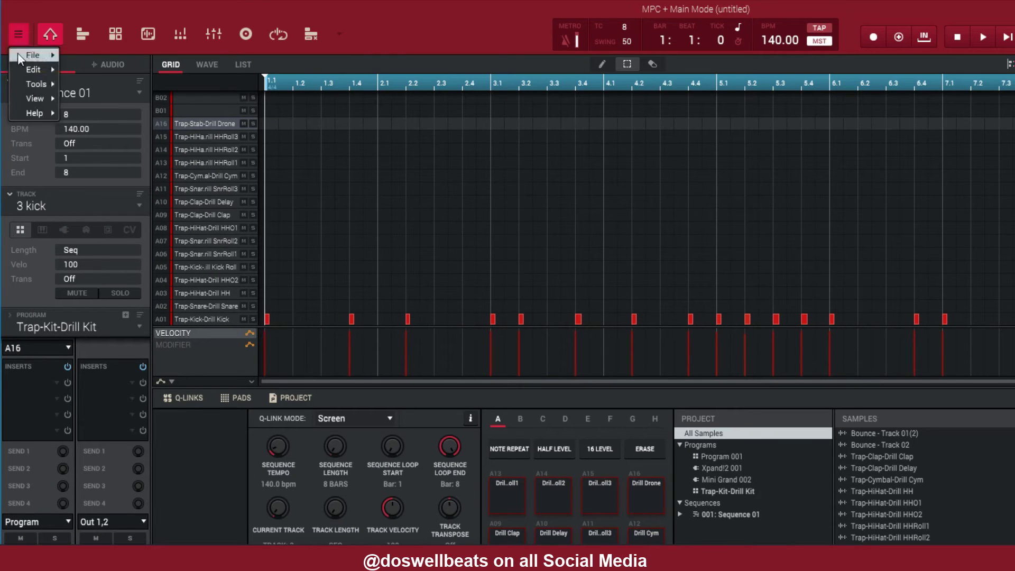
mouse_move(23, 68)
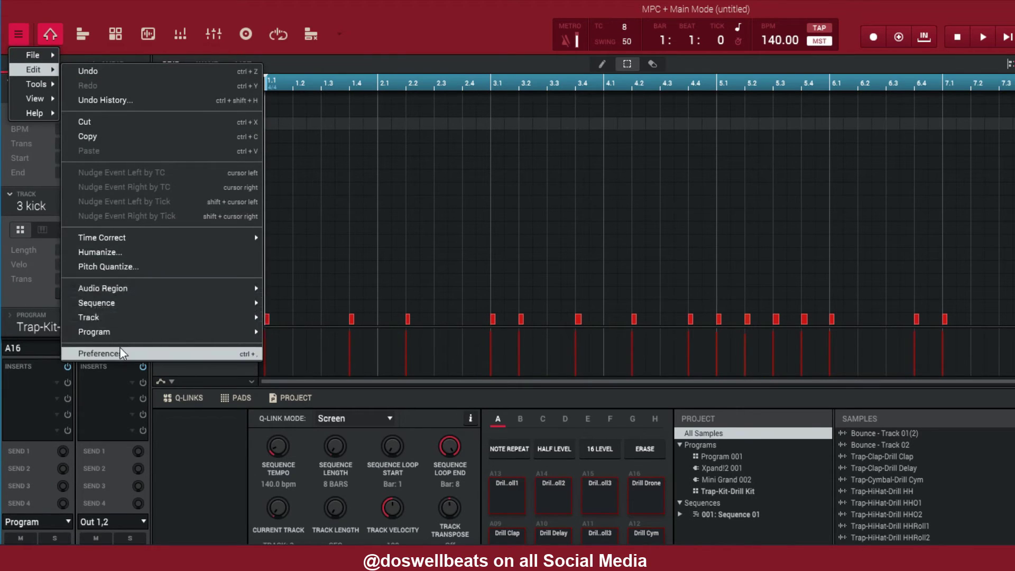
mouse_move(175, 316)
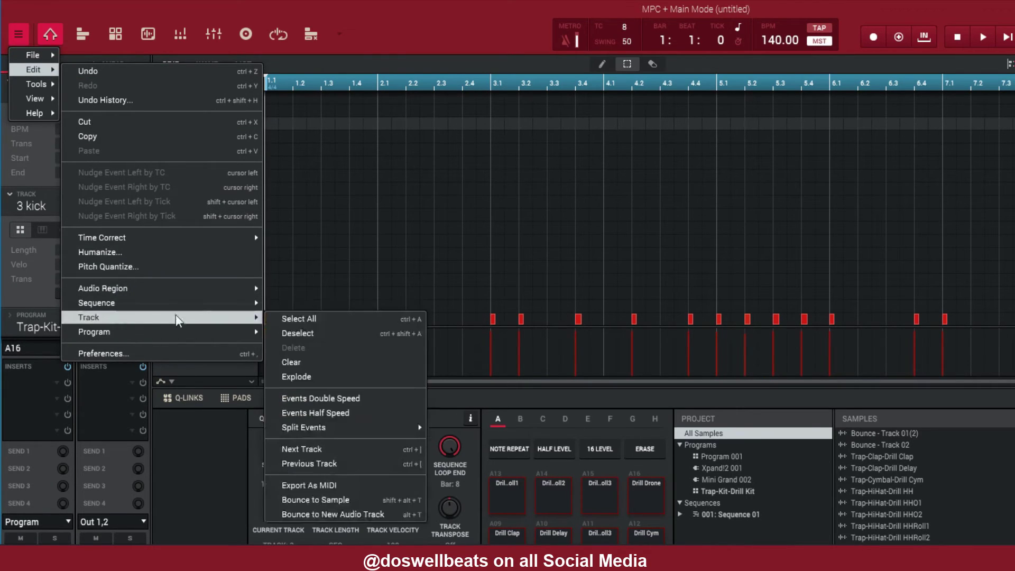
left_click(319, 515)
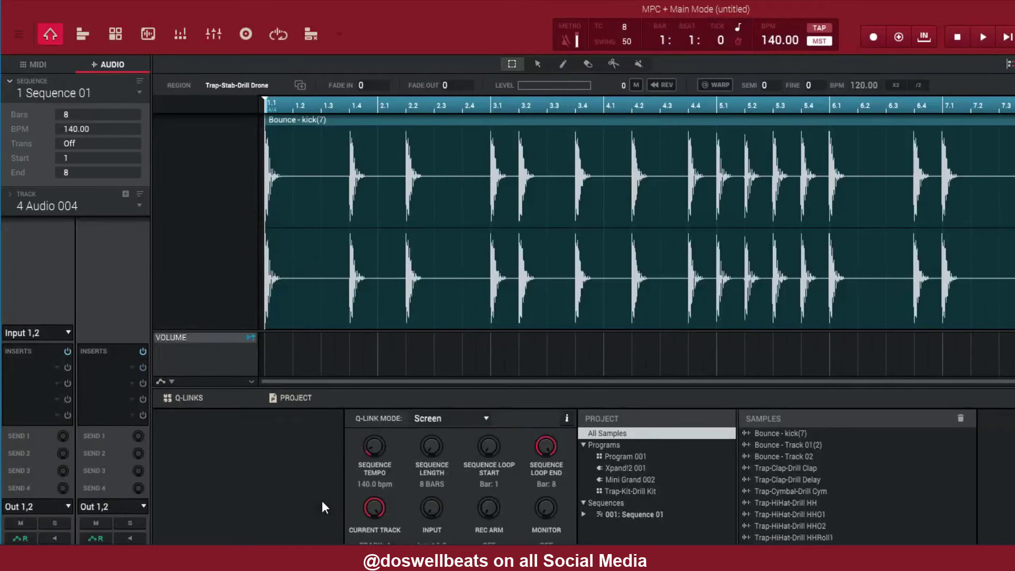
Return to the MIDI tracks, select the snare track, and bounce it to a new audio track
left_click(34, 63)
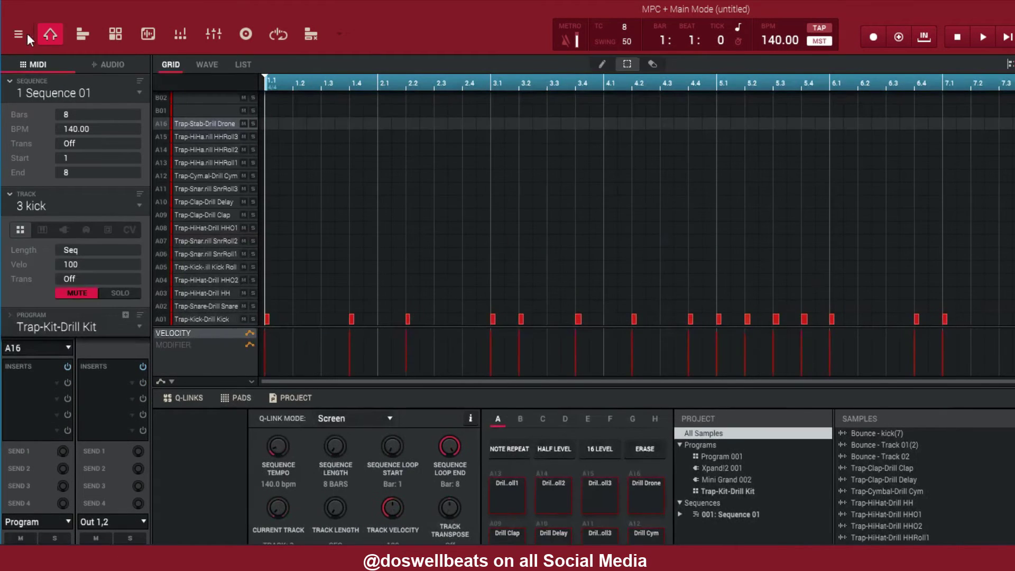
left_click(135, 209)
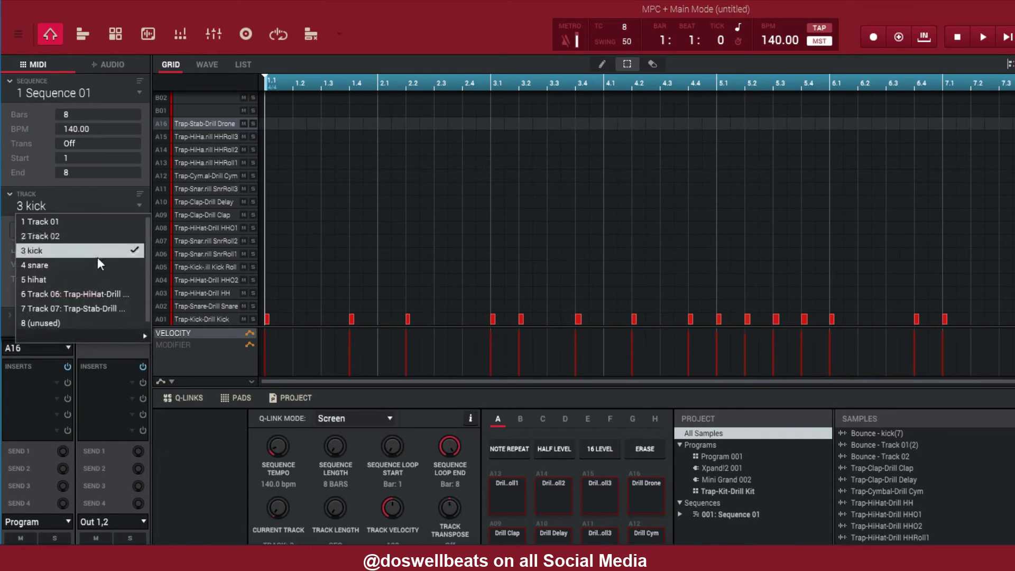
left_click(95, 260)
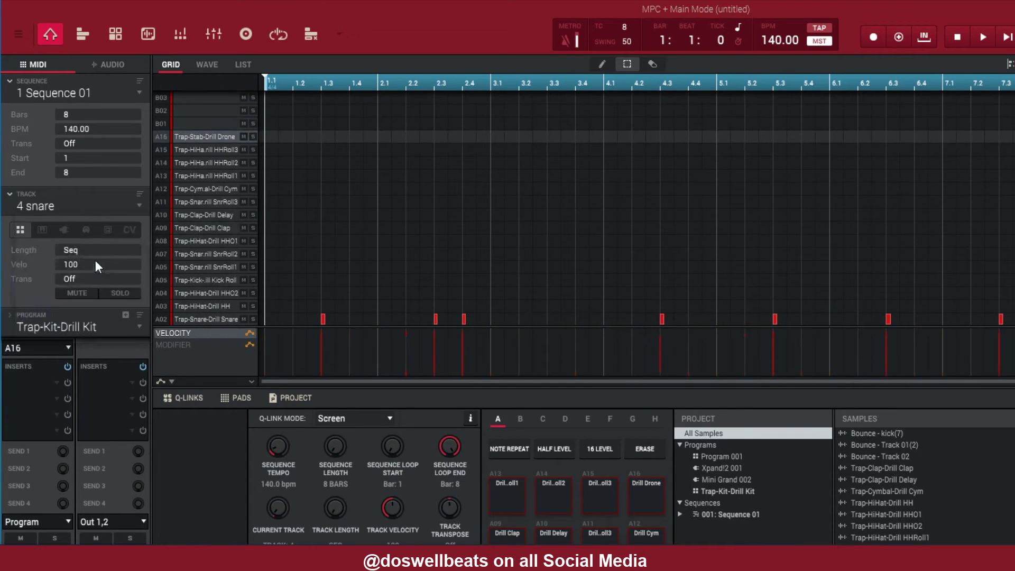
left_click(17, 36)
mouse_move(12, 68)
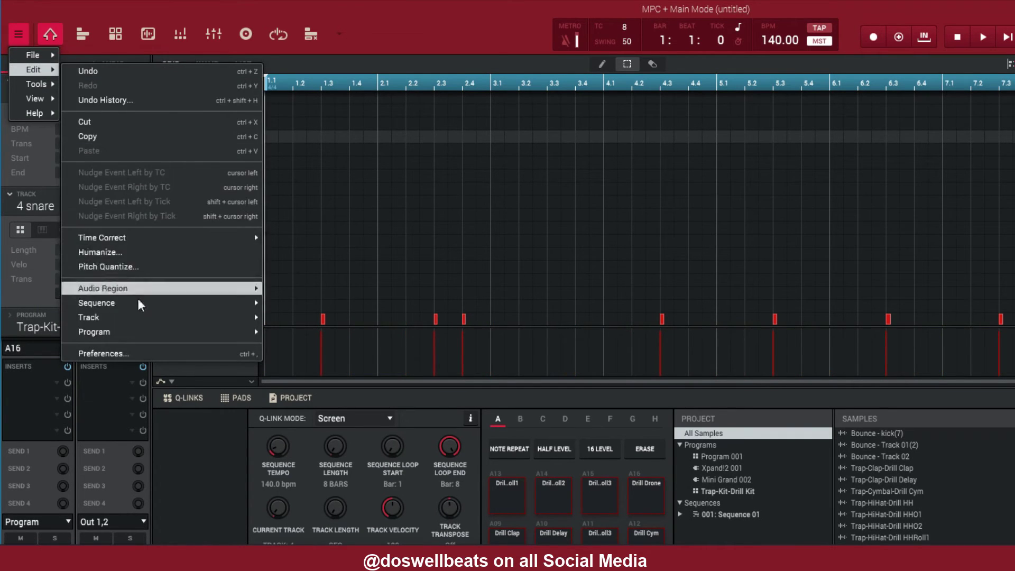
mouse_move(131, 319)
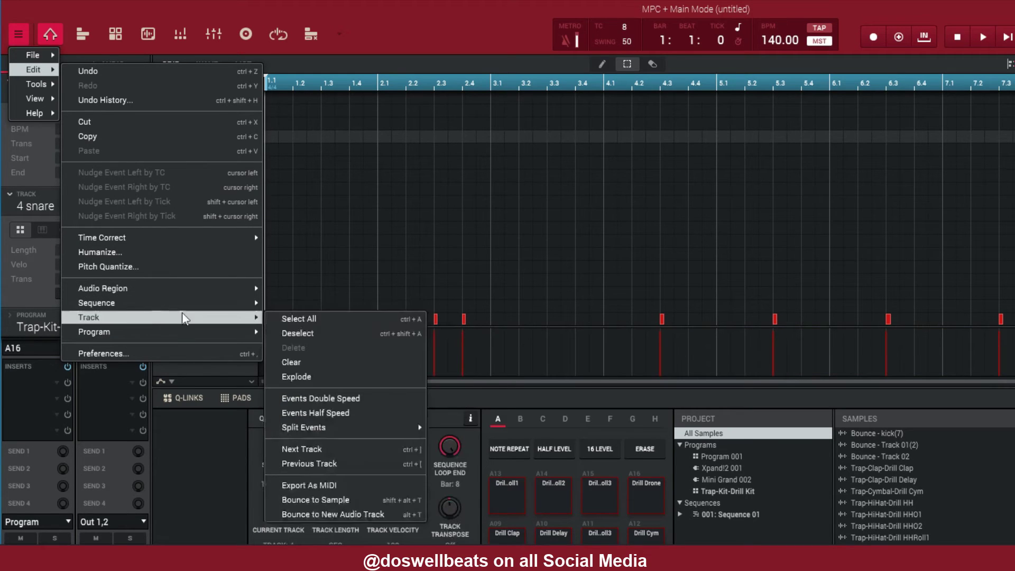
left_click(301, 514)
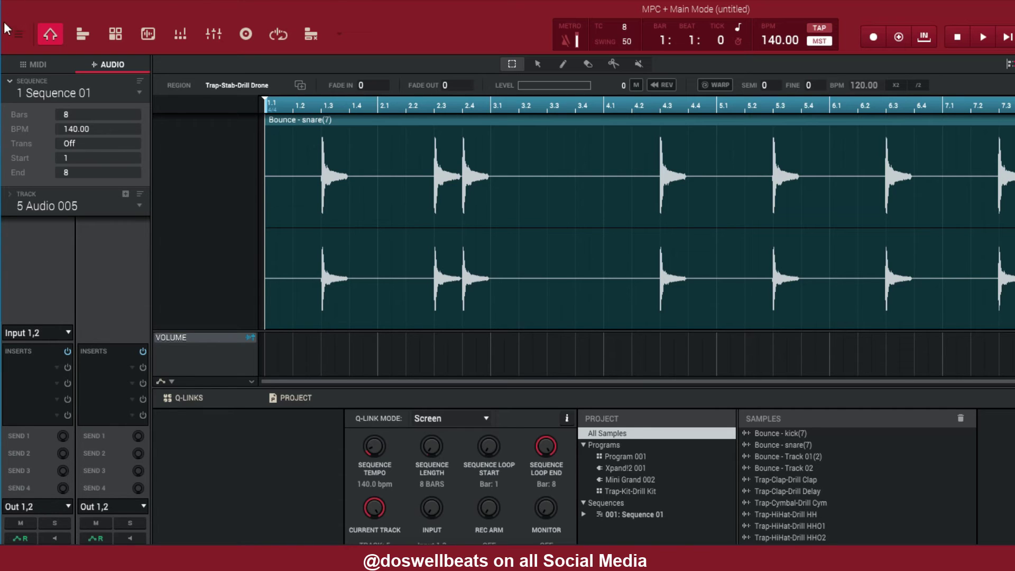
left_click(18, 34)
mouse_move(27, 71)
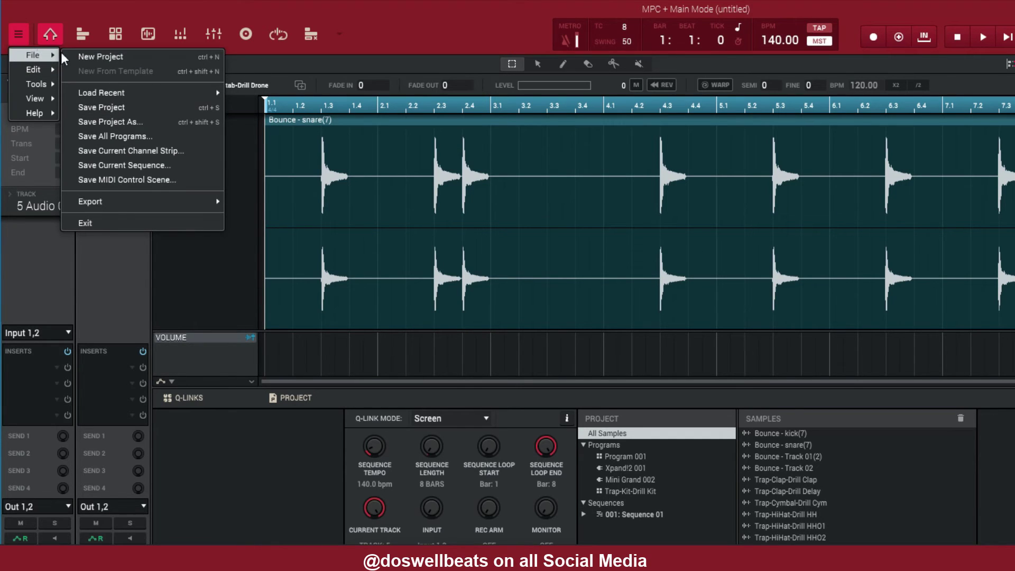
mouse_move(116, 200)
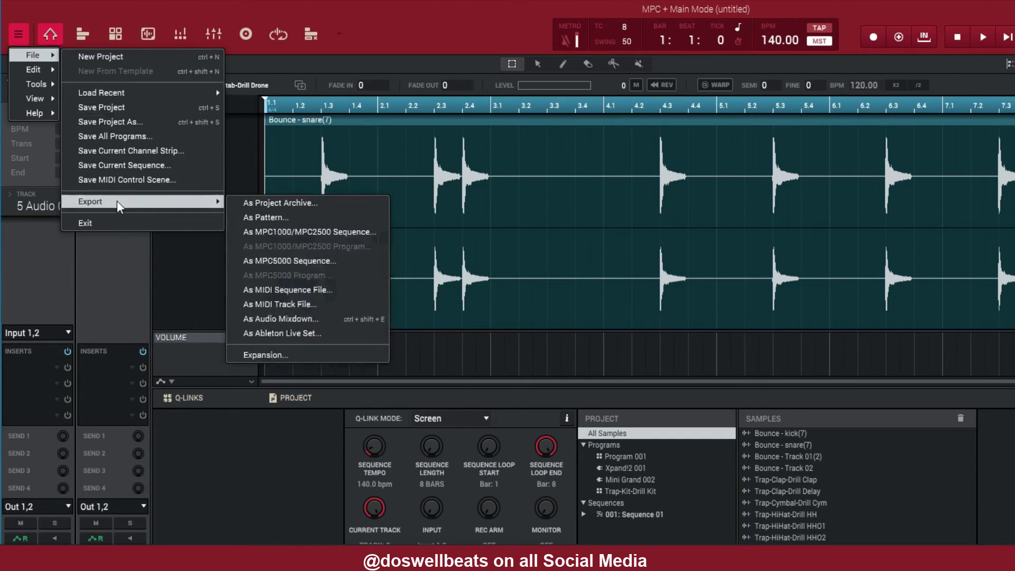
left_click(290, 319)
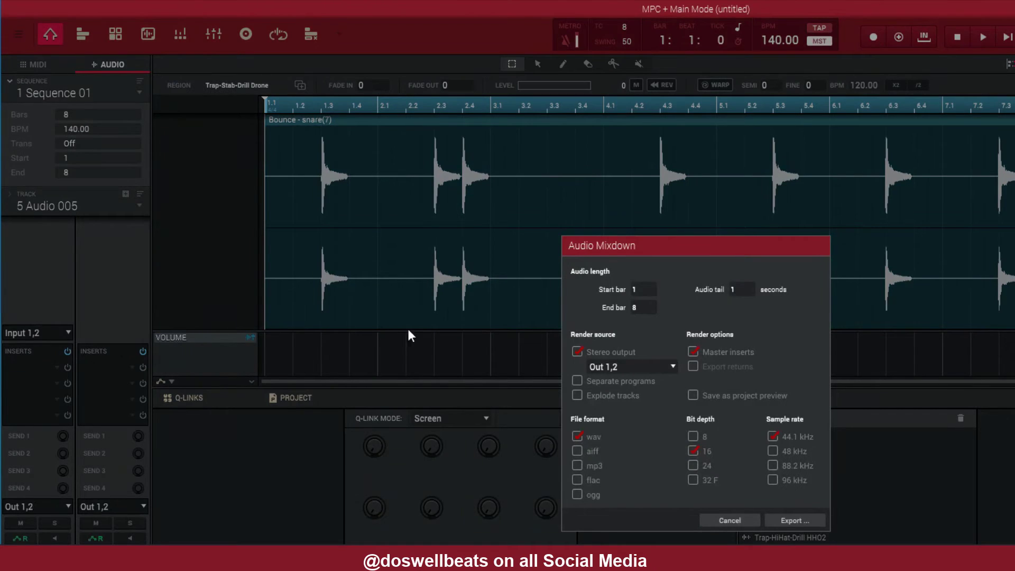
left_click(575, 392)
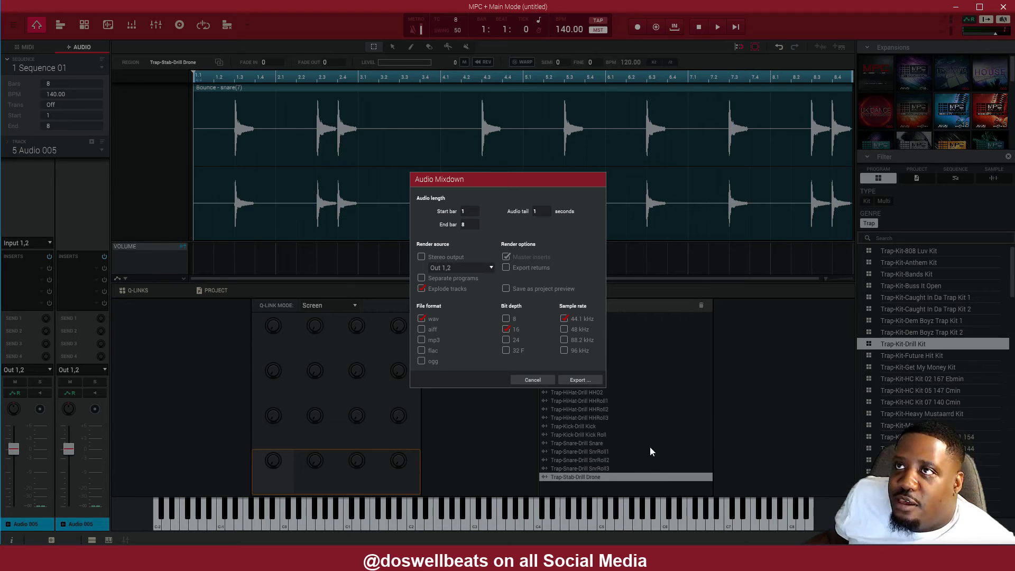
left_click(534, 381)
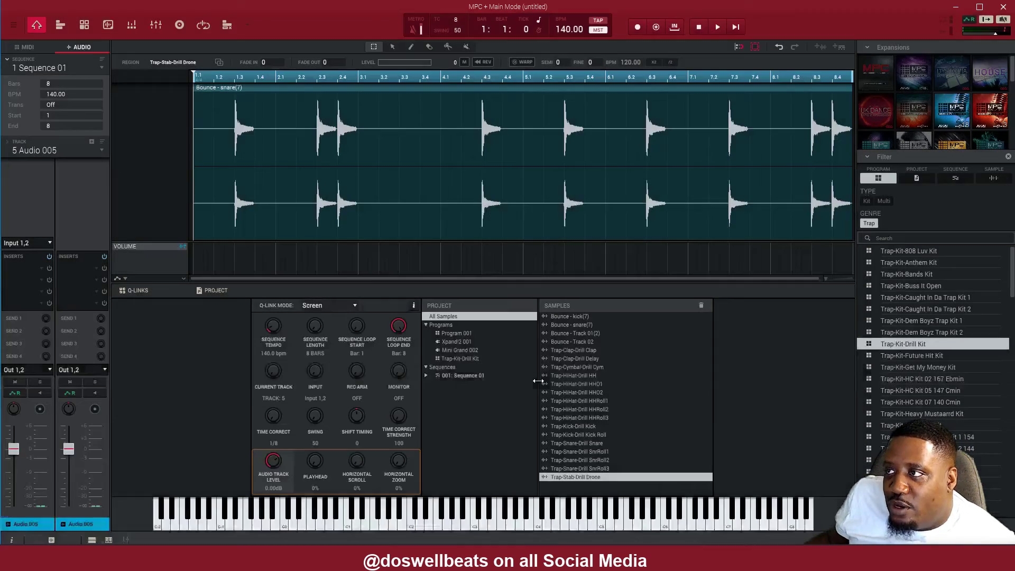
Return to the MIDI tracks, select the hihat track, and bounce it to a new audio track
left_click(23, 51)
left_click(13, 25)
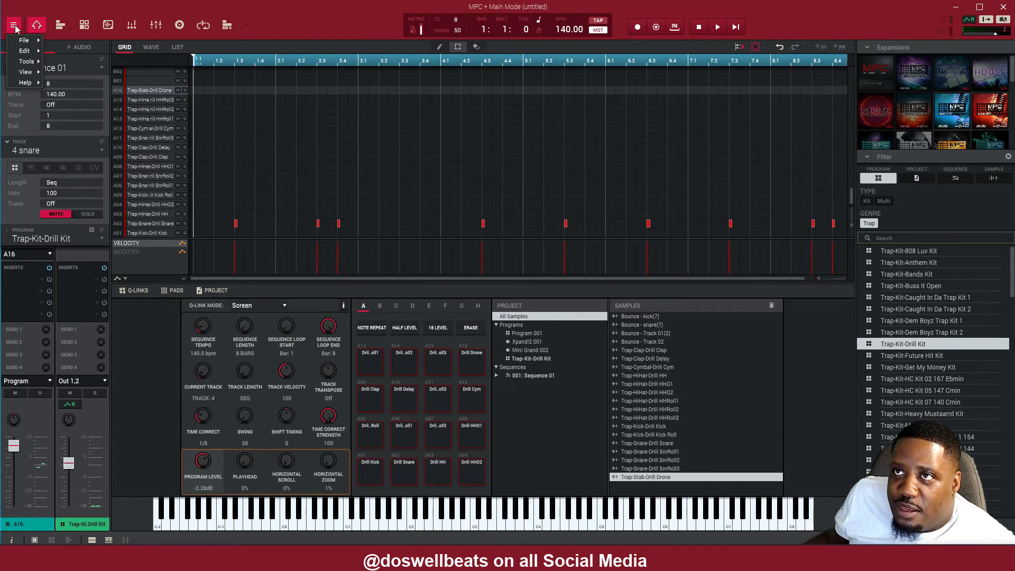
left_click(338, 34)
left_click(95, 151)
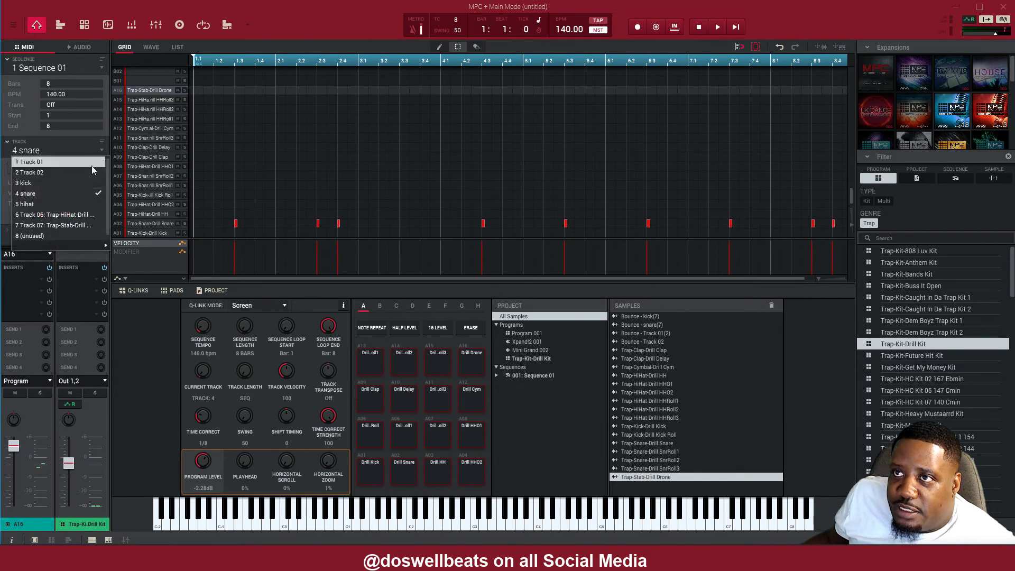
left_click(75, 205)
left_click(76, 207)
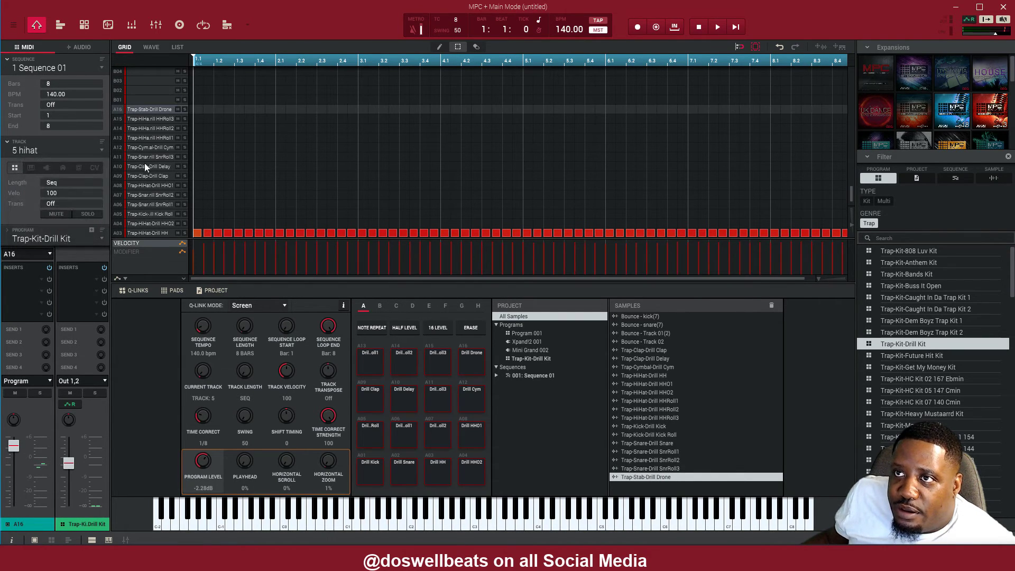
left_click(13, 25)
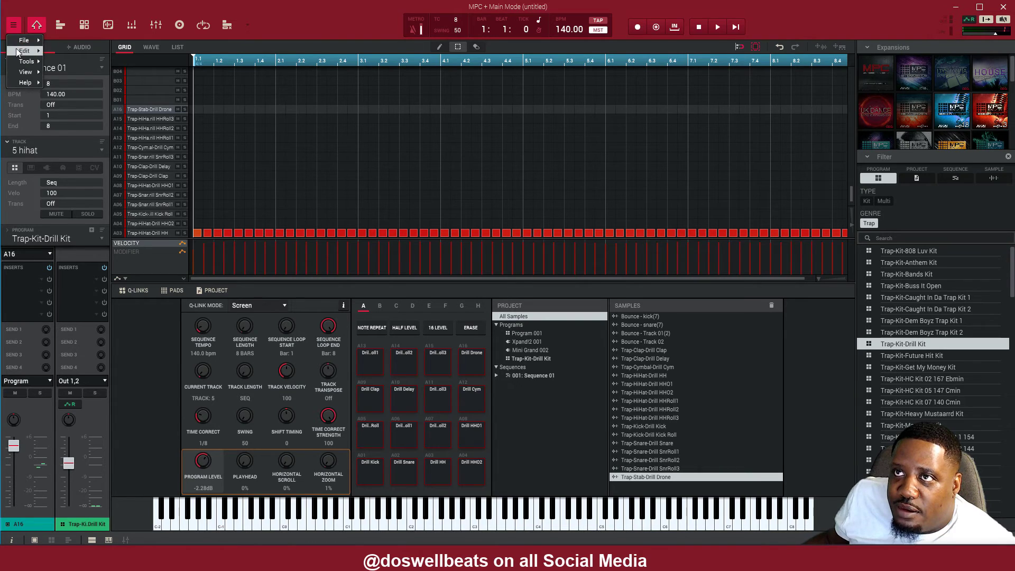
mouse_move(25, 50)
mouse_move(67, 231)
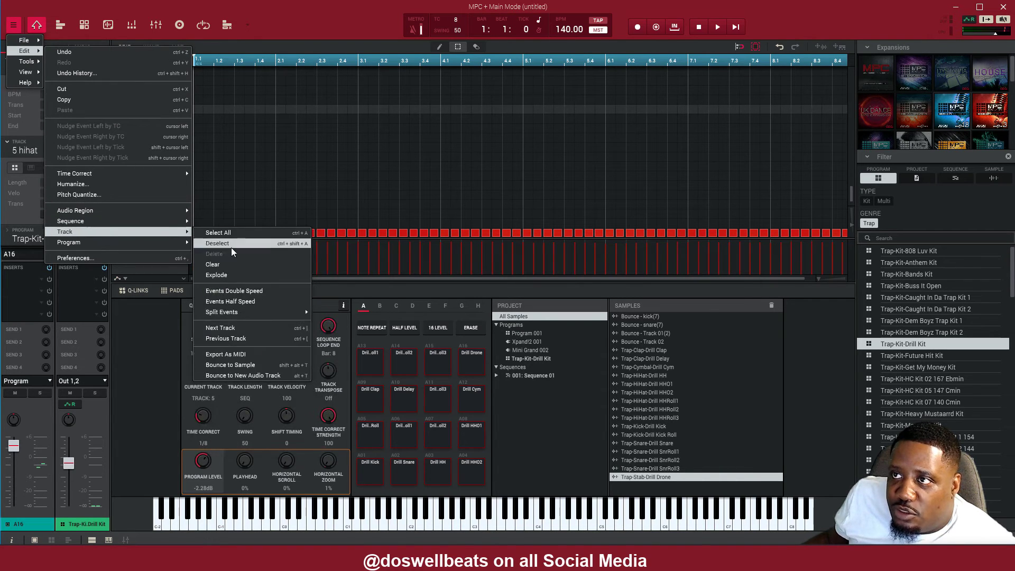
left_click(234, 375)
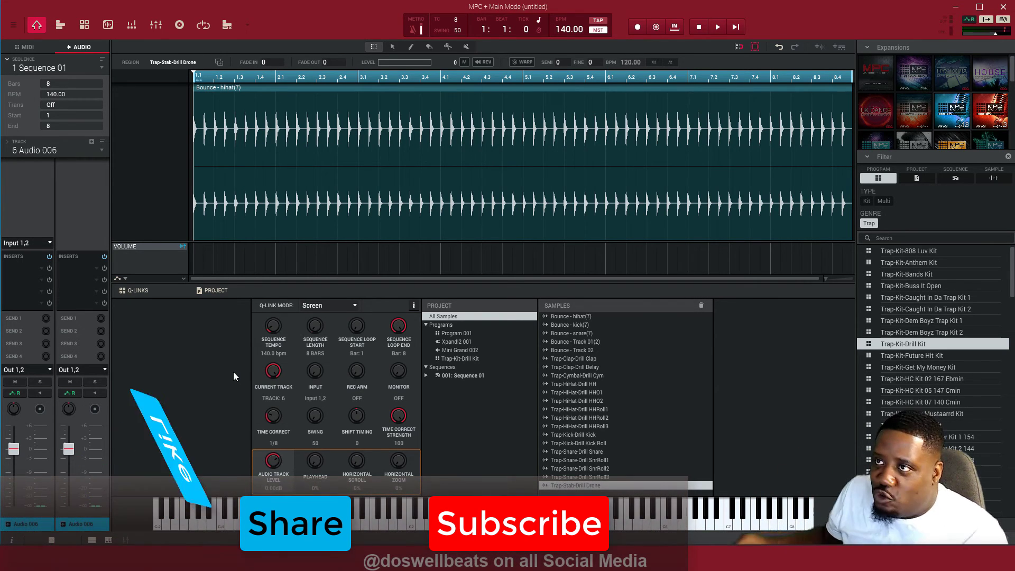
Switch to the audio tracks in Track View and enlarge the arrangement area to fit all the tracks
left_click(14, 26)
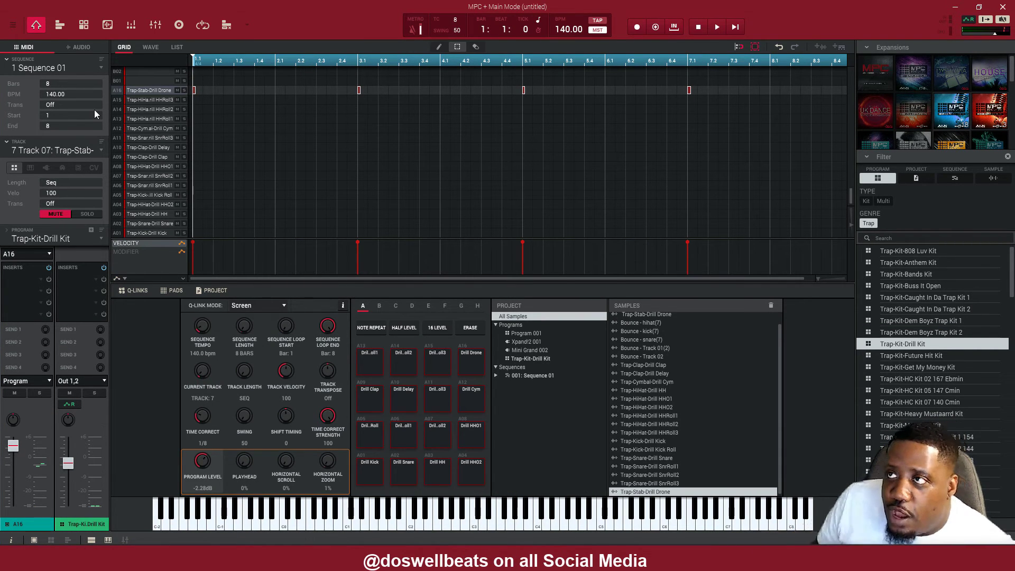
left_click(78, 46)
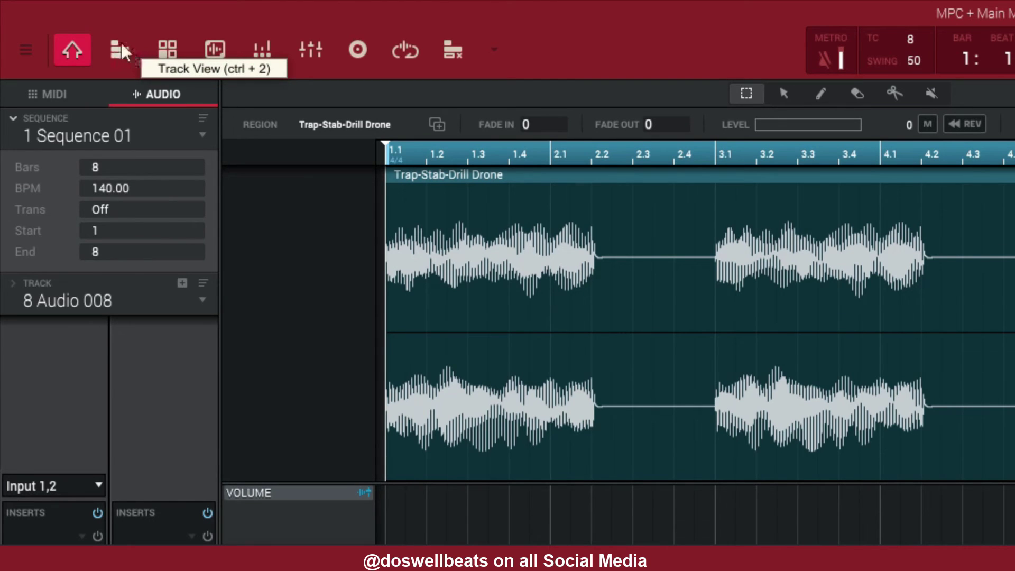
left_click(115, 42)
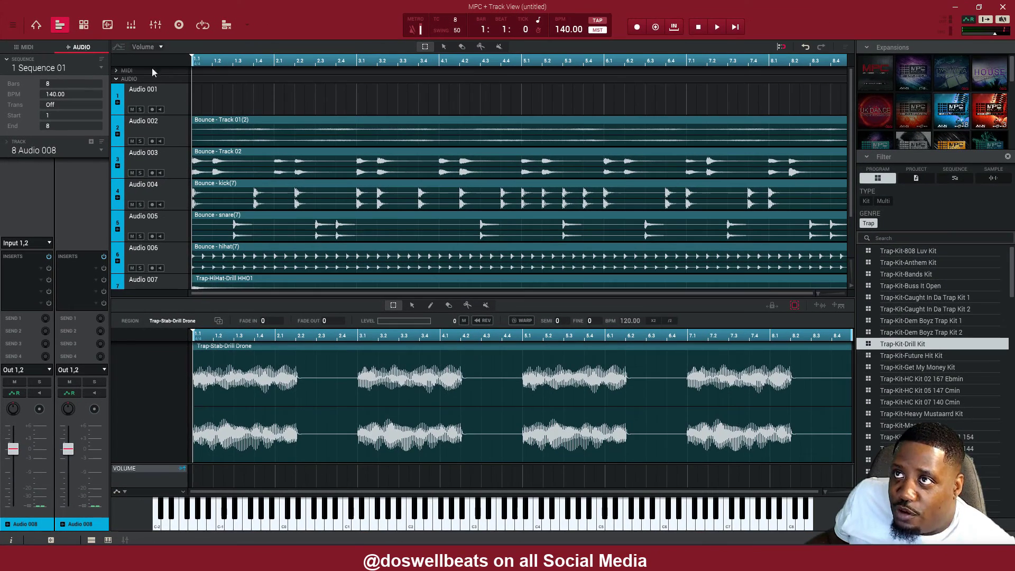
scroll(242, 160, "down", 1)
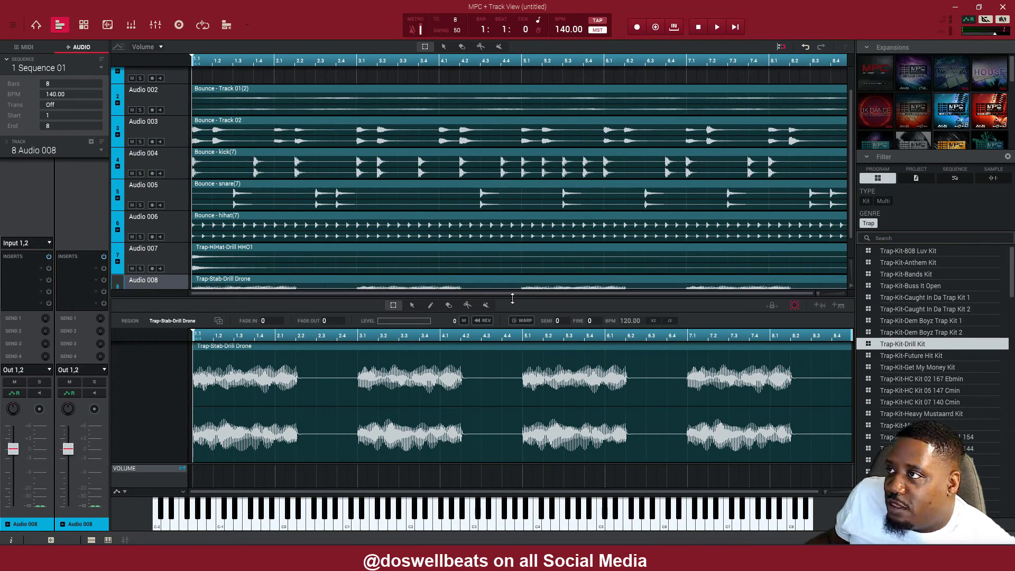
left_click_drag(509, 297, 509, 439)
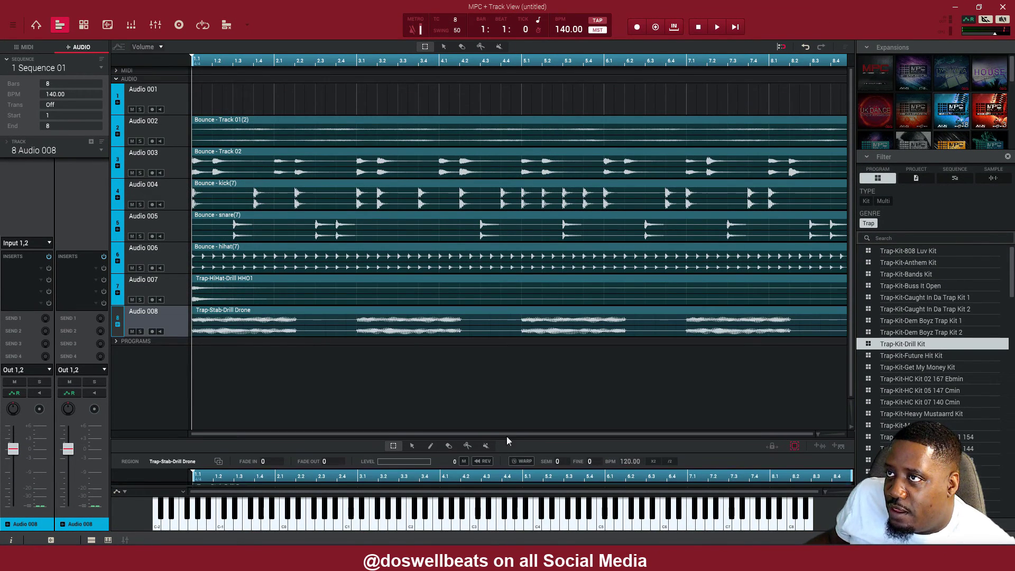
Delete the empty audio track Audio 001
left_click(170, 95)
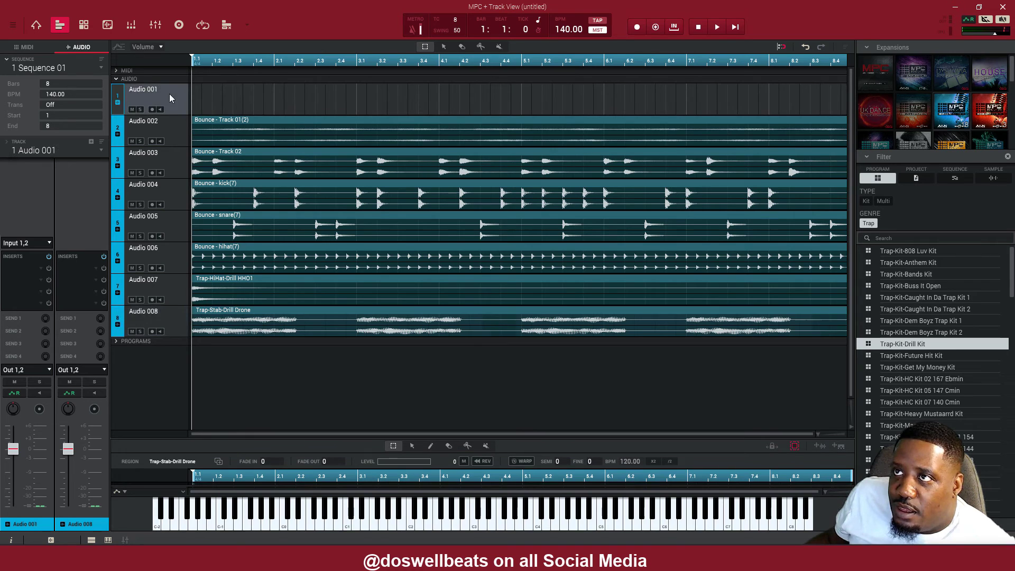
right_click(49, 152)
left_click(105, 163)
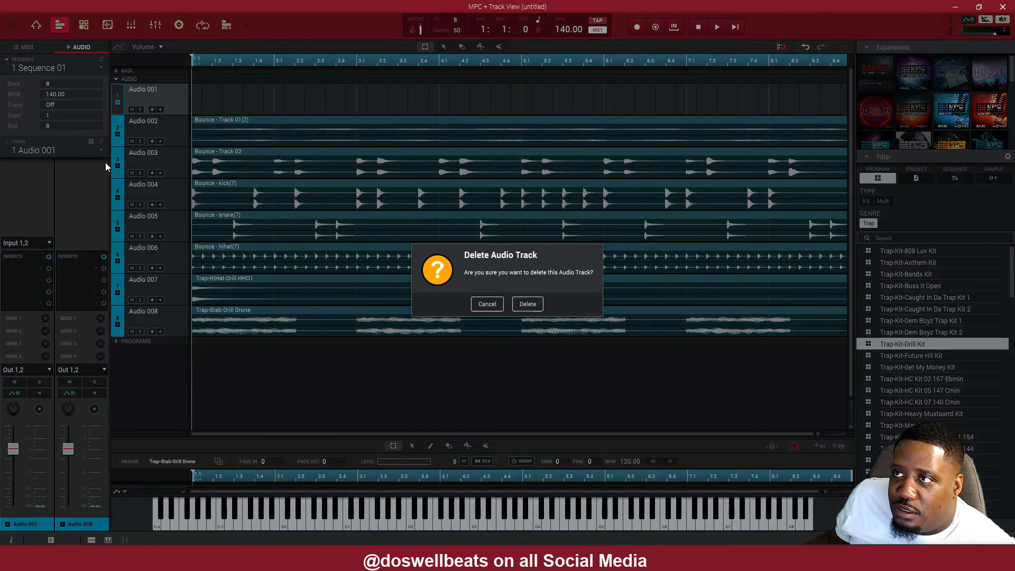
left_click(525, 304)
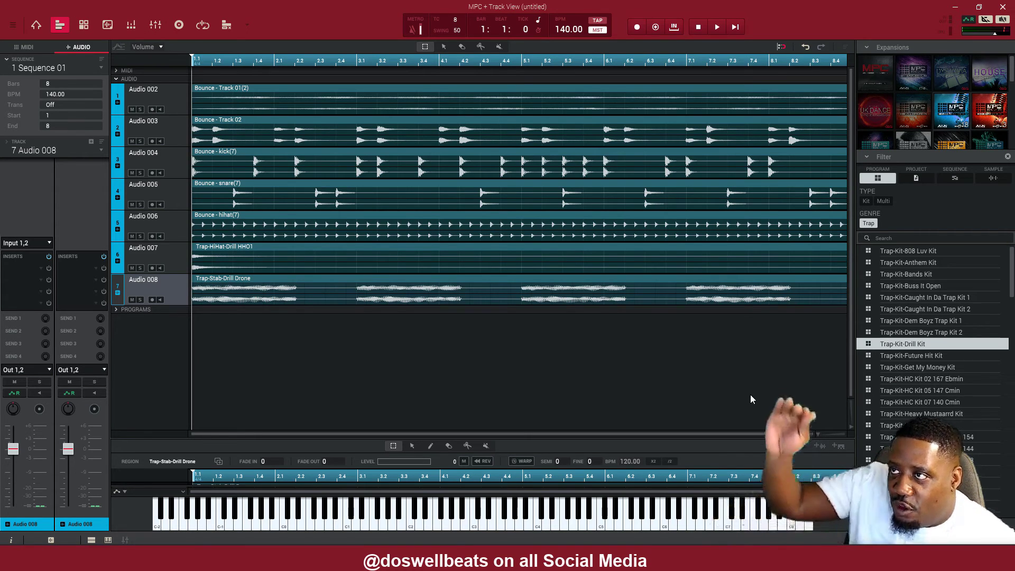
Expand the MIDI track group, check the mute state of each original track, and collapse the group
left_click(118, 73)
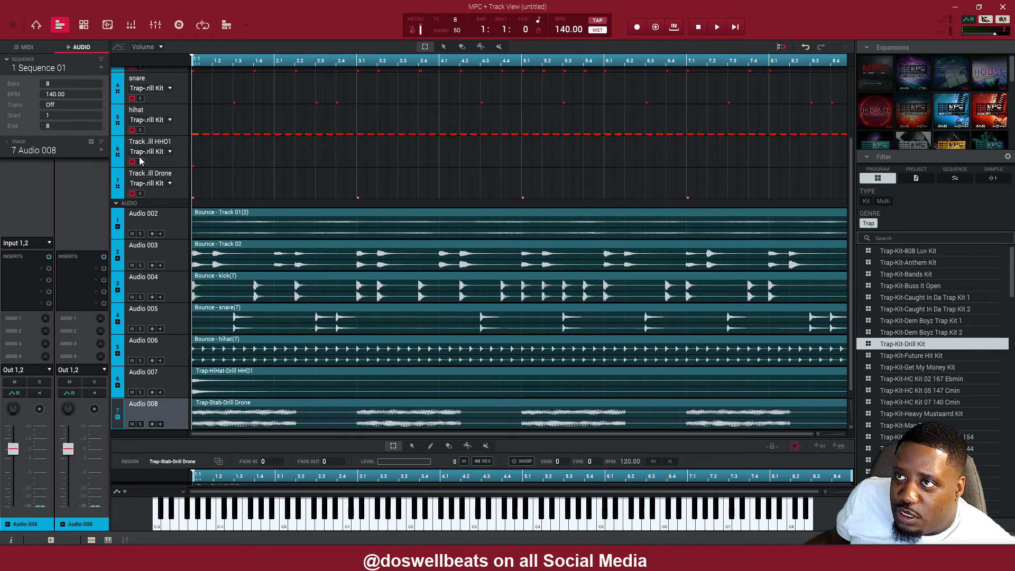
scroll(140, 161, "up", 3)
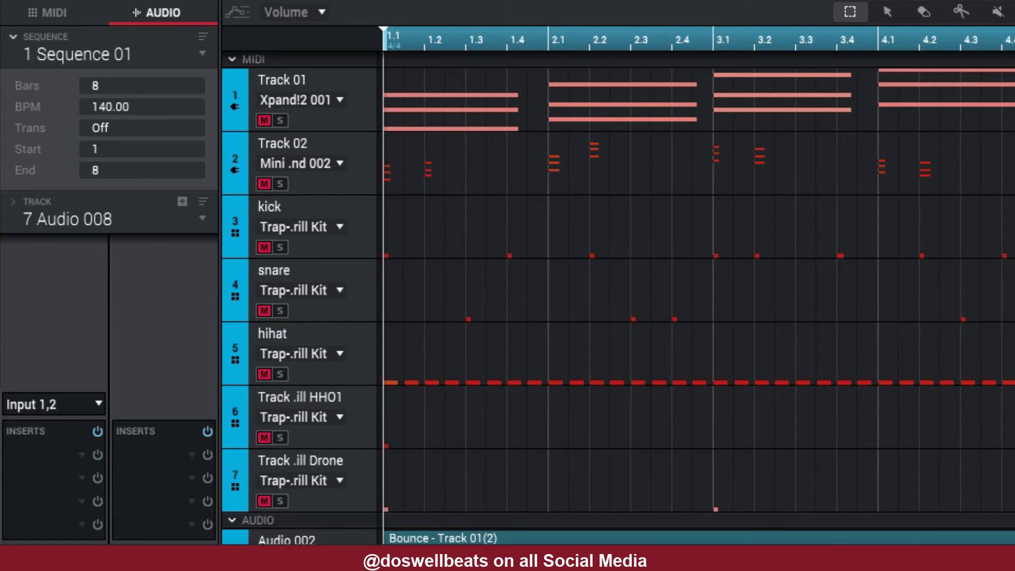
scroll(617, 295, "down", 3)
scroll(617, 295, "up", 1)
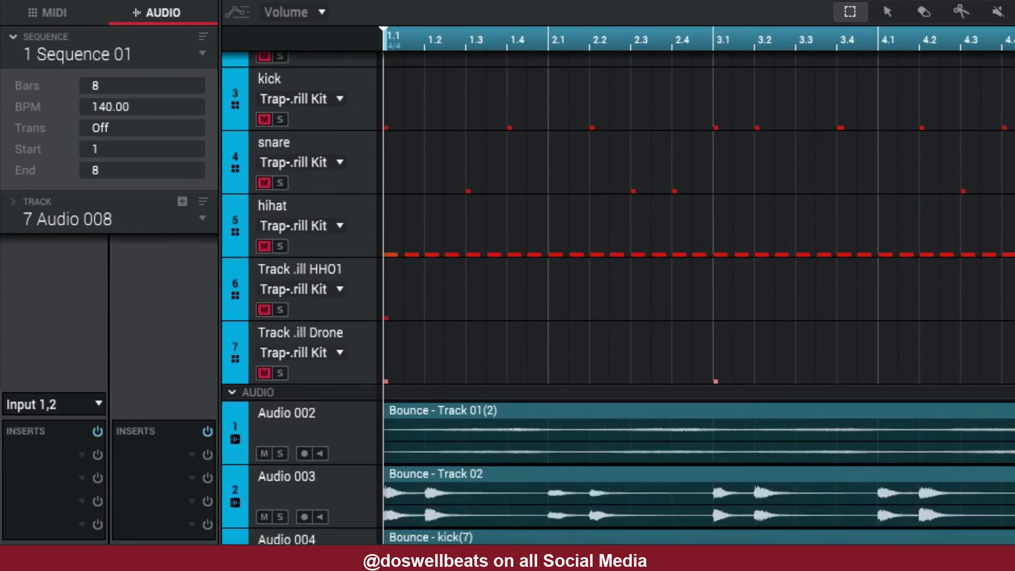
scroll(617, 295, "up", 2)
scroll(287, 297, "up", 1)
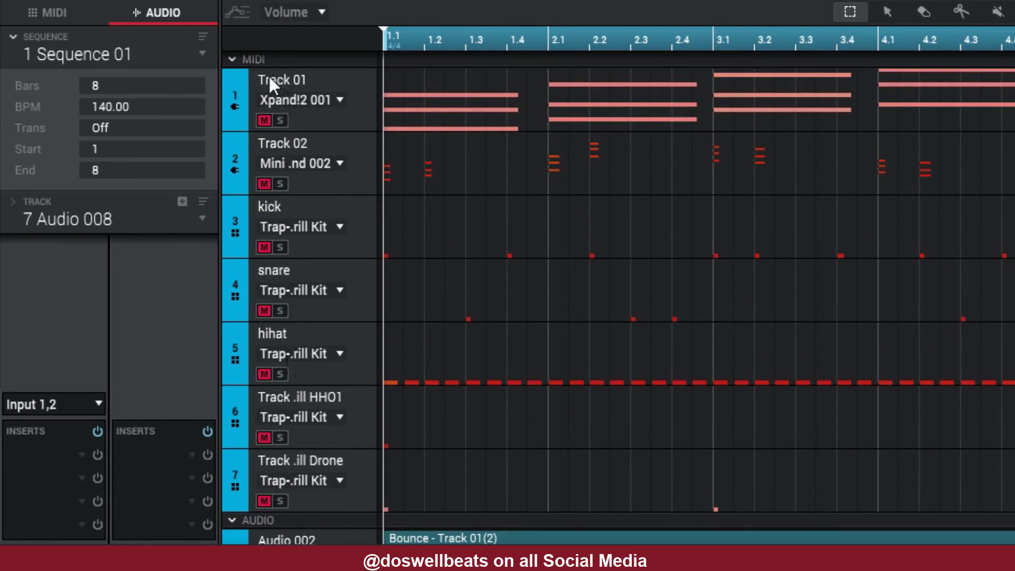
left_click(234, 58)
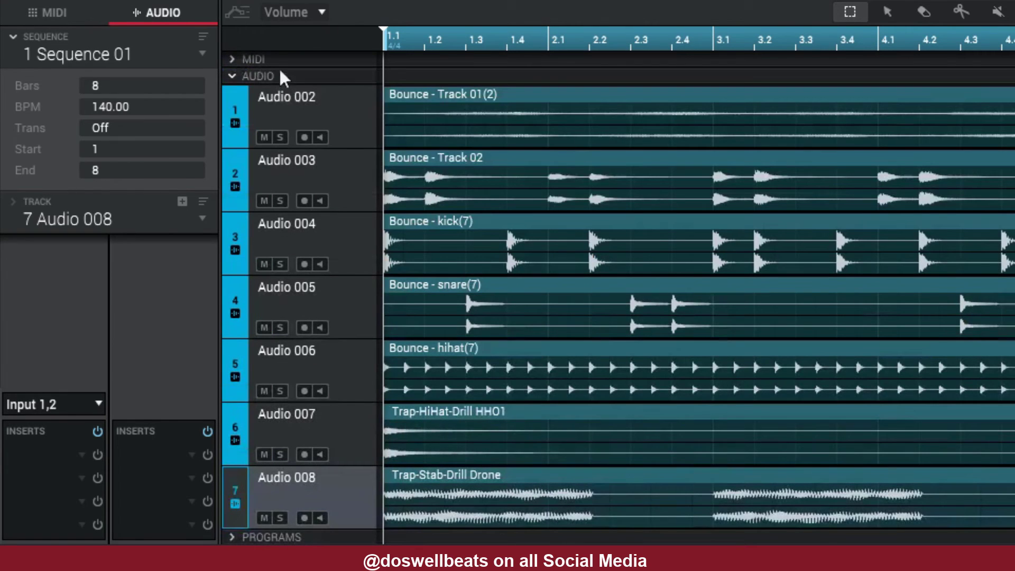
Play back the bounced audio tracks briefly and double the length of Sequence 01 to 16 bars
right_click(75, 58)
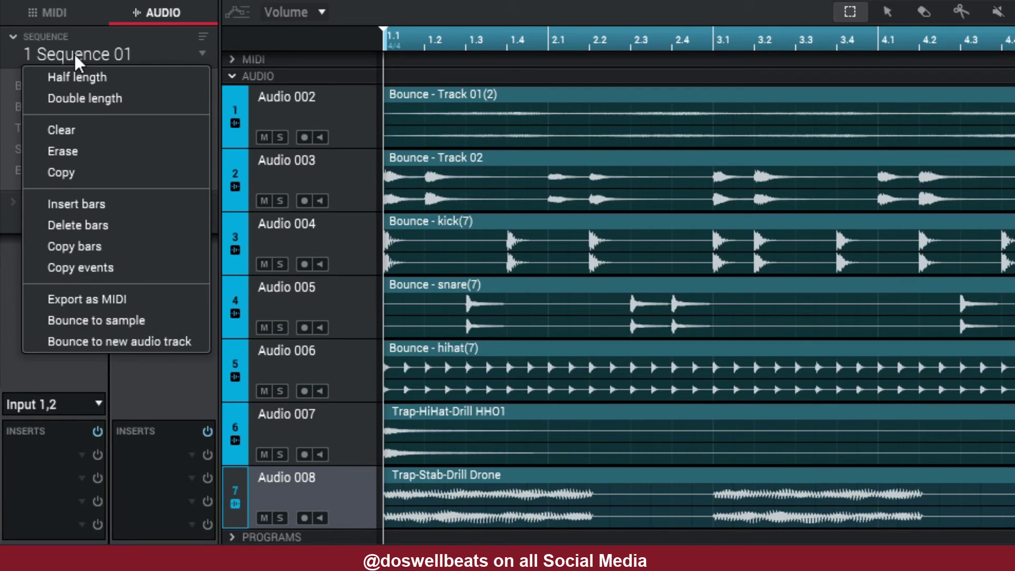
key("Escape")
key("space")
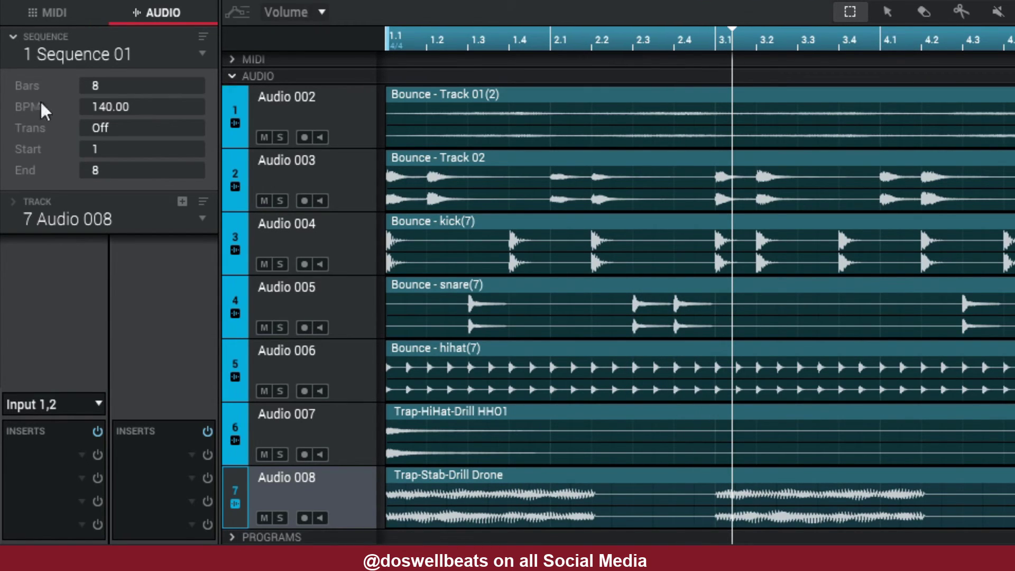
right_click(76, 56)
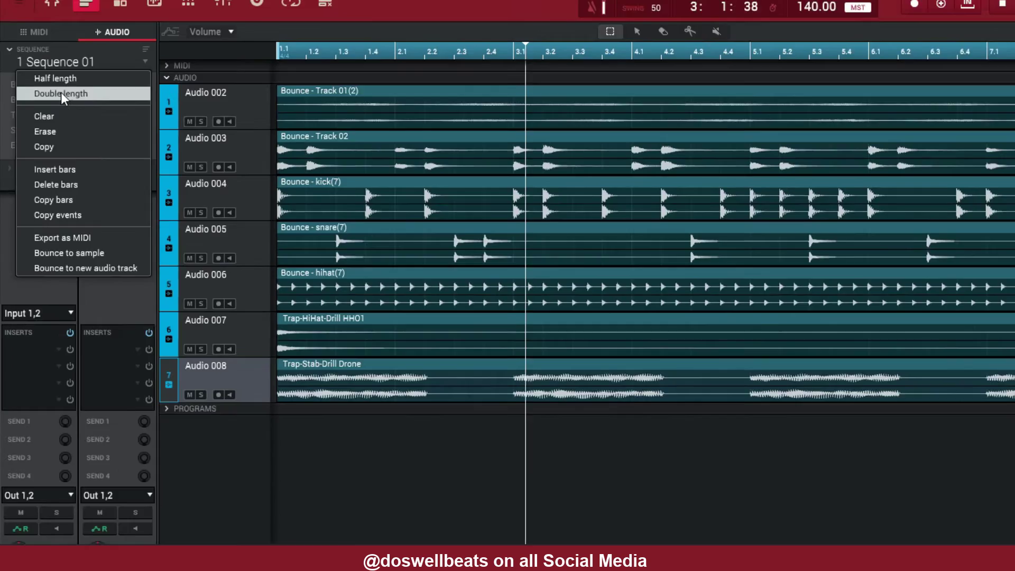
left_click(85, 98)
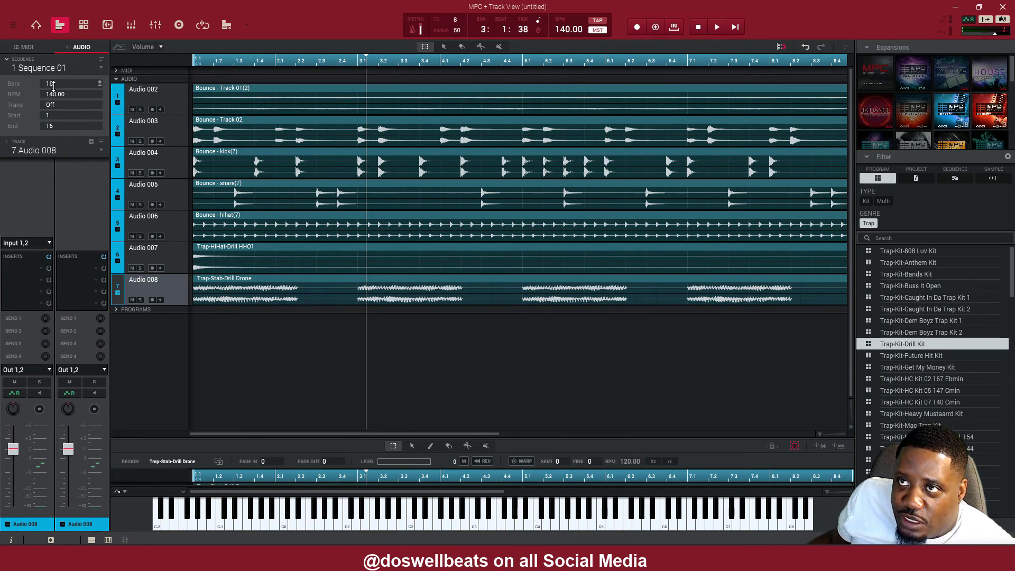
left_click(819, 435)
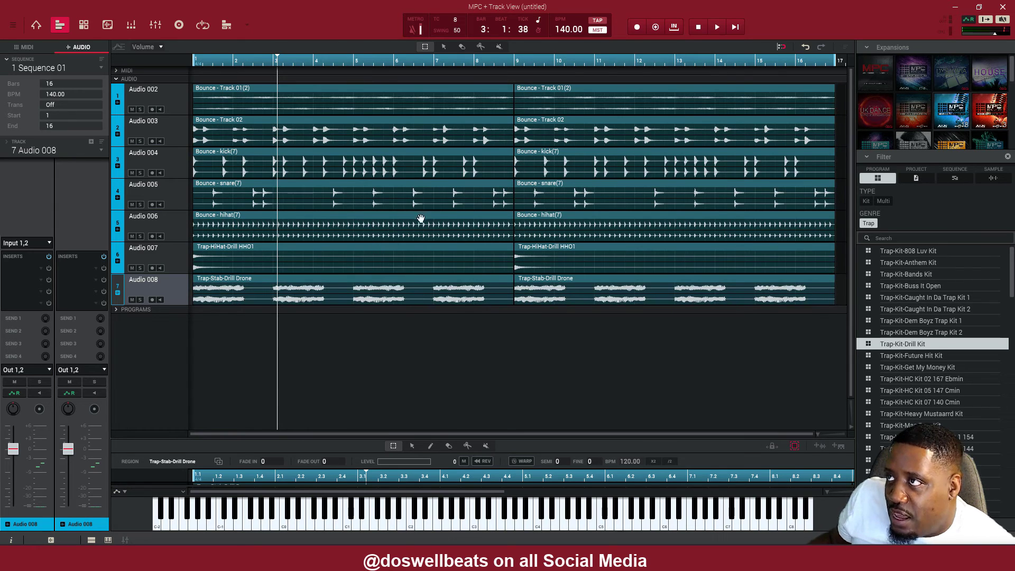
Double the length of Sequence 01 three more times, through 32 and 64 bars, to 128 bars
right_click(33, 65)
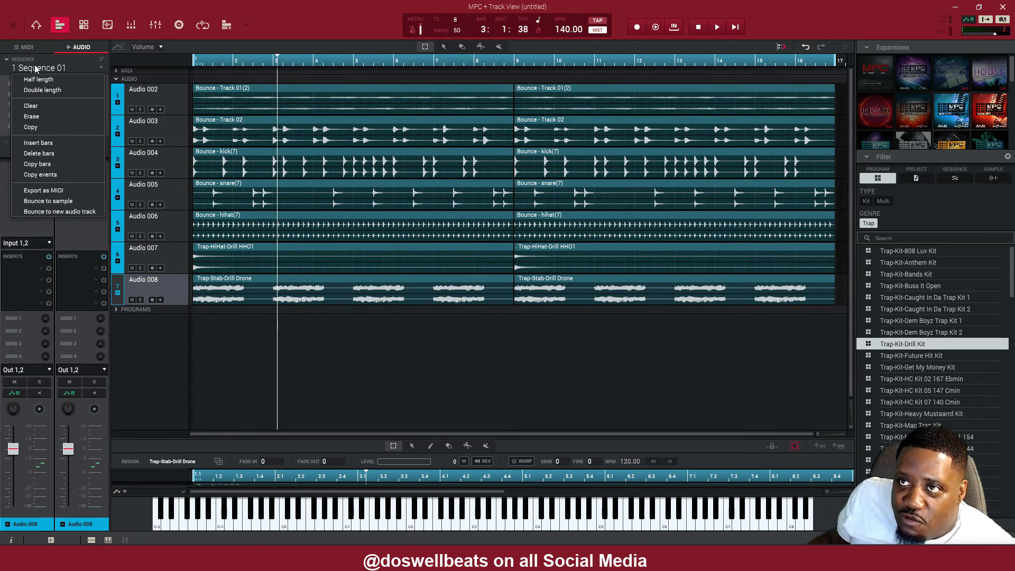
left_click(53, 91)
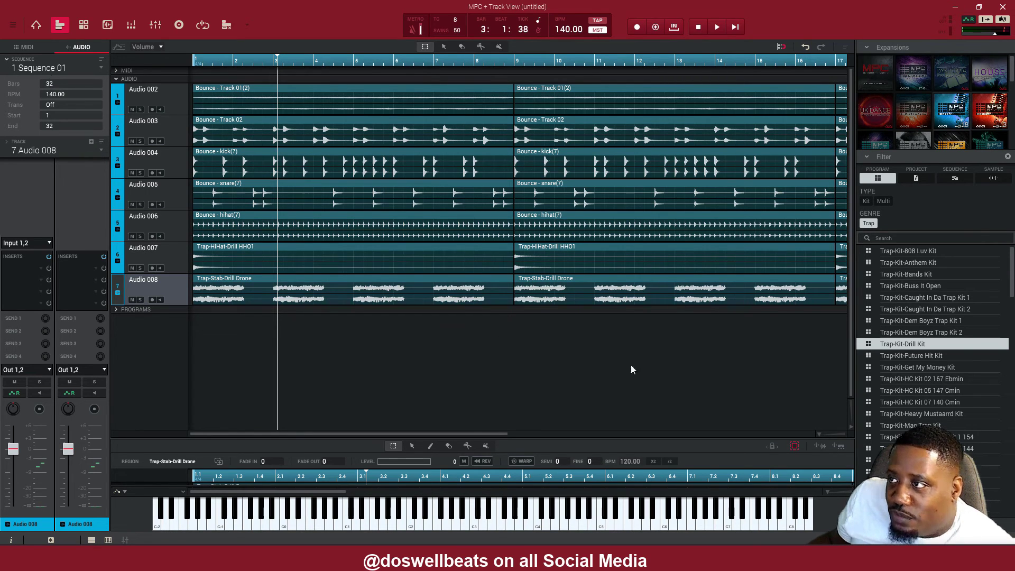
left_click(819, 435)
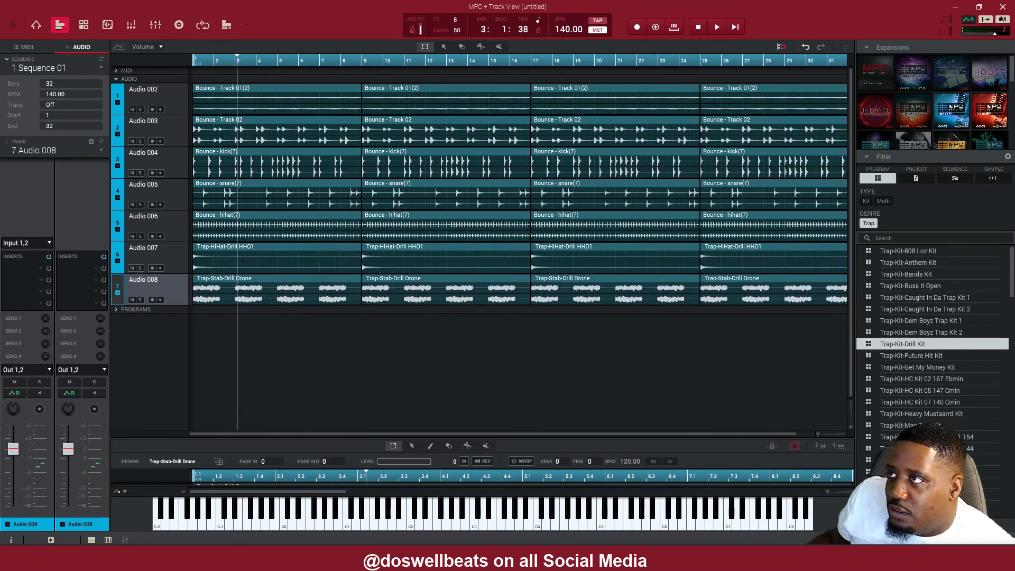
right_click(44, 68)
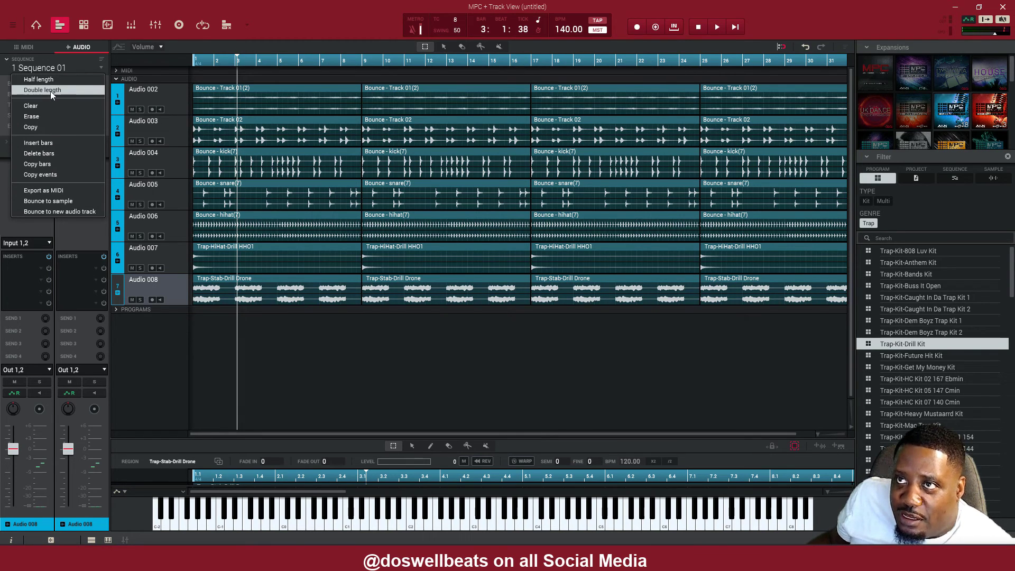
left_click(51, 91)
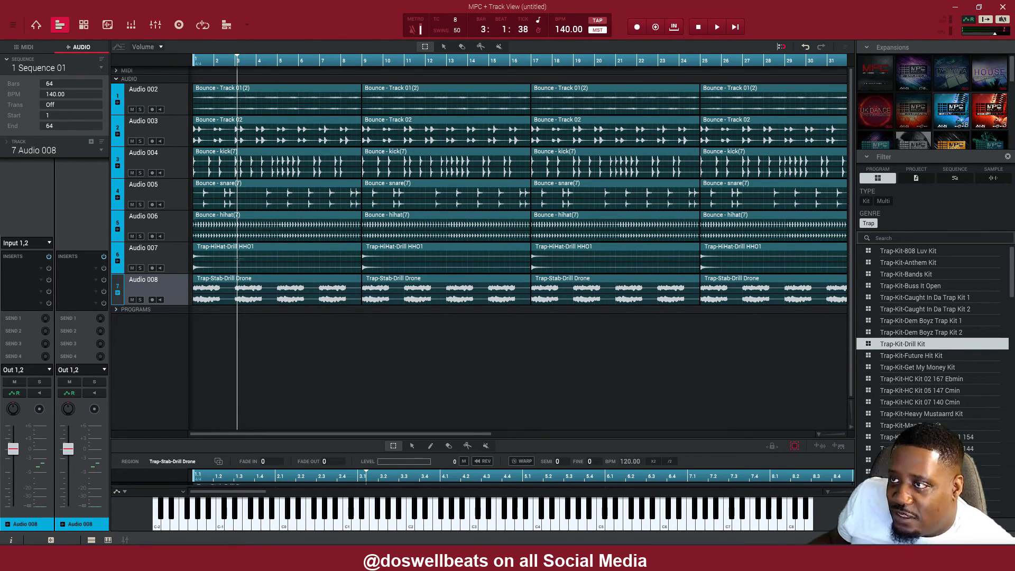
scroll(814, 438, "down", 2)
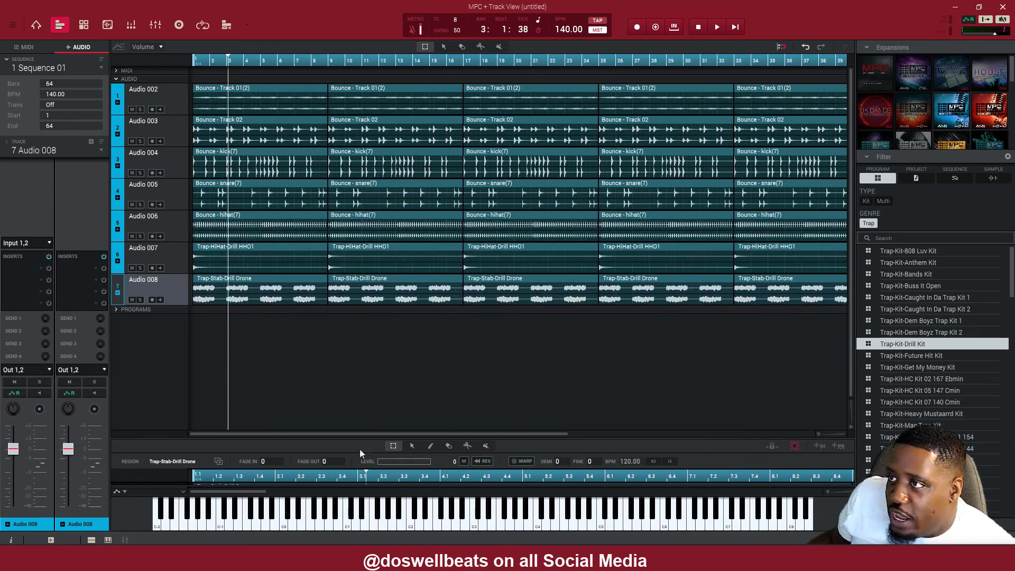
left_click_drag(375, 432, 300, 431)
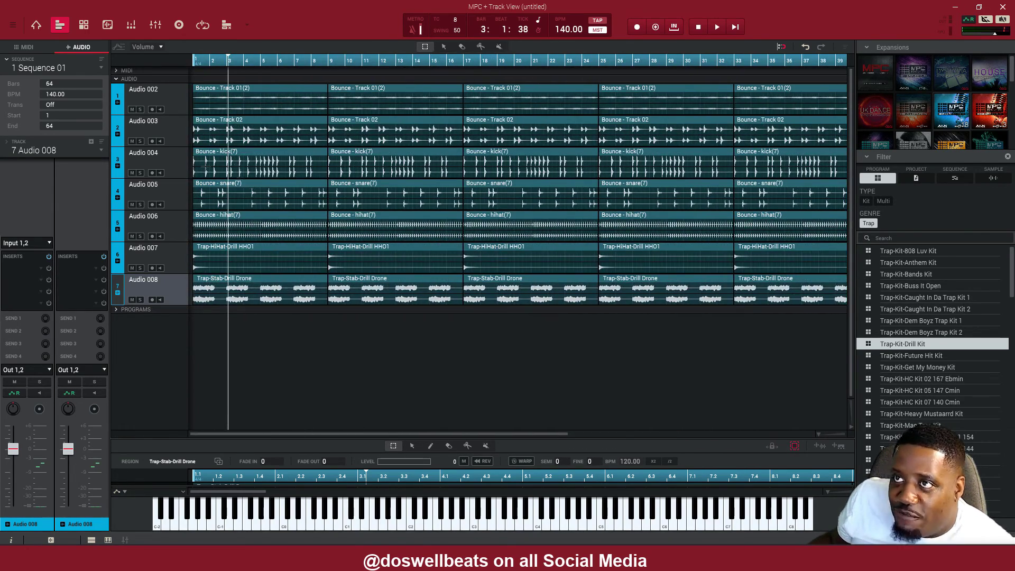
right_click(42, 68)
left_click(45, 90)
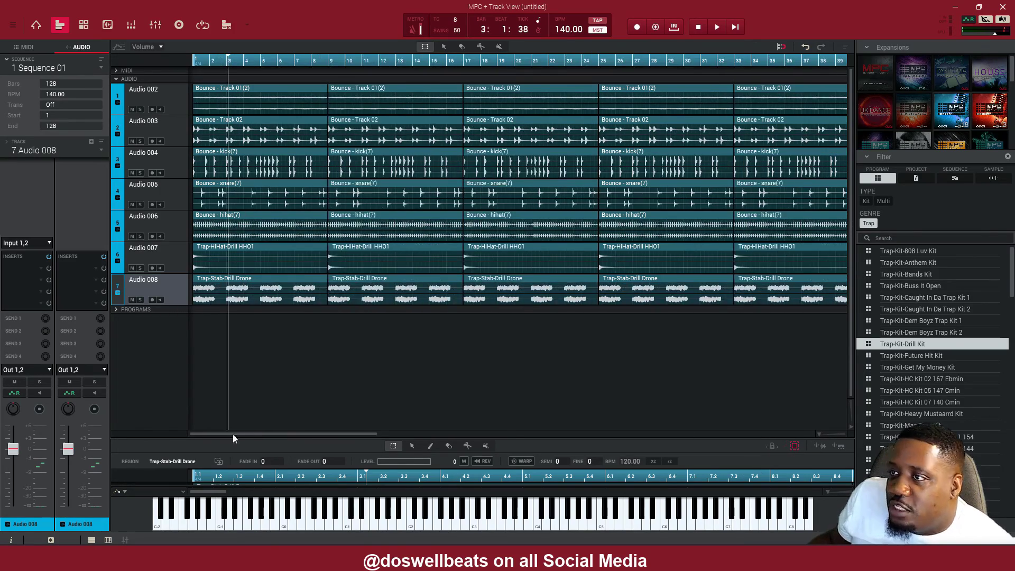
left_click_drag(235, 434, 186, 437)
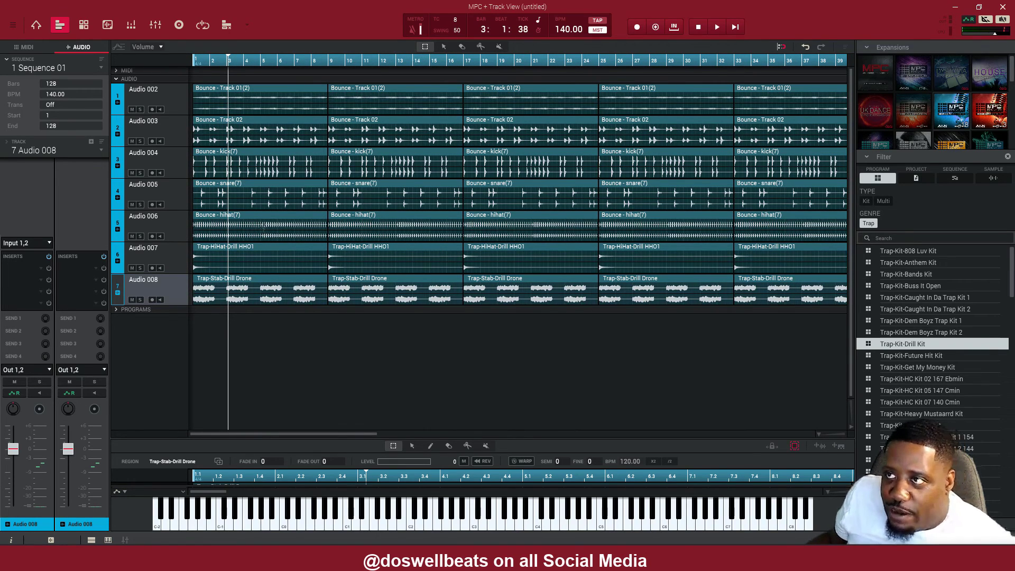
Select the first eight-bar regions on Audio 003 through Audio 008 and delete them, keeping the Track 01 bounce
left_click(265, 214)
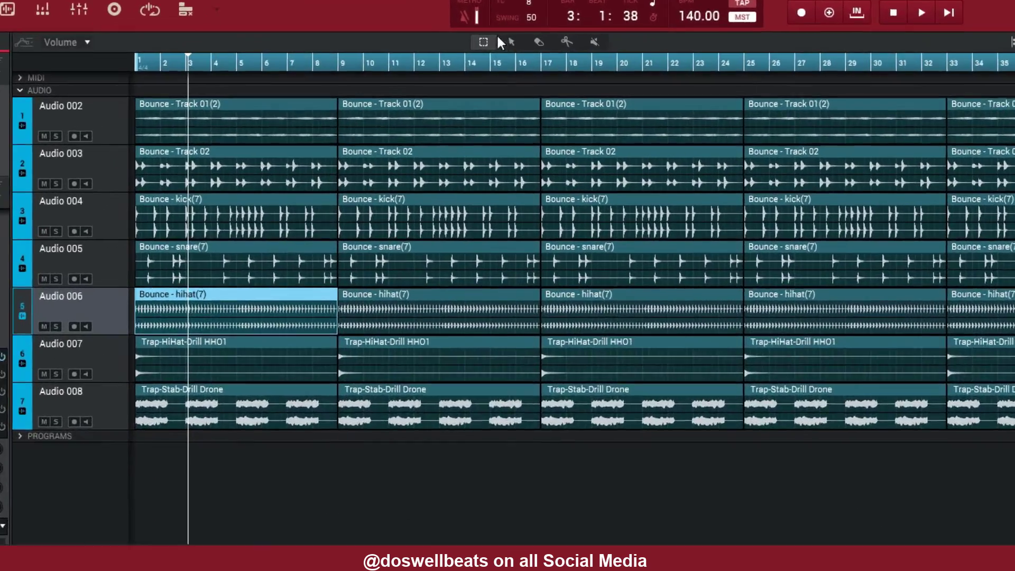
left_click(443, 47)
left_click(226, 276)
left_click_drag(143, 486, 146, 234)
key("Delete")
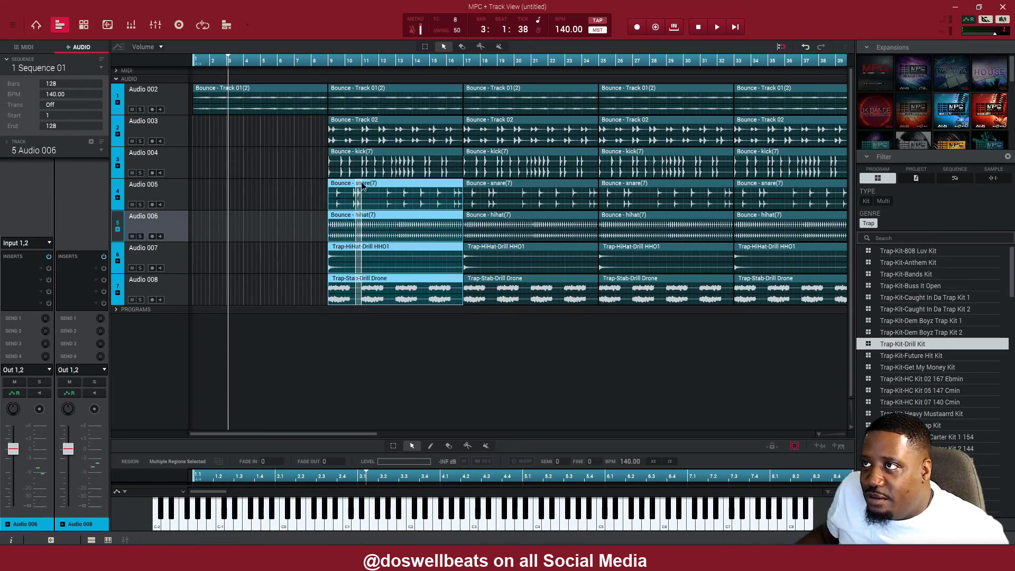
Delete the regions at bar 9 on Audio 004–008, at bar 17 on Audio 005–008, and at bar 25 on Audio 006–008
left_click_drag(381, 378, 381, 215)
key("Delete")
left_click_drag(528, 334, 518, 199)
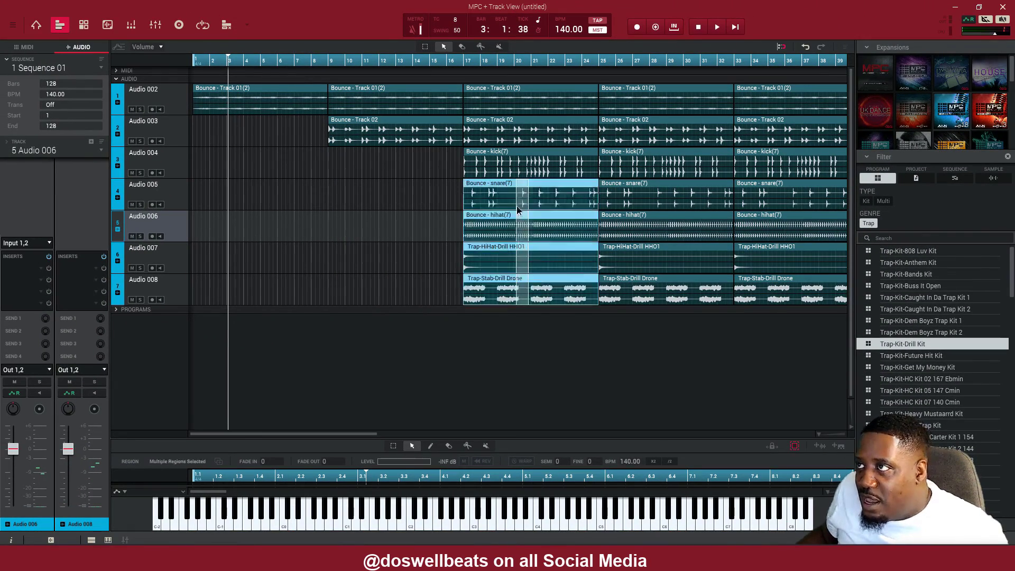
key("Delete")
left_click_drag(661, 347, 650, 233)
key("Delete")
Delete the Trap-Stab-Drill Drone region on Audio 008 and the Trap-HiHat-Drill HHO1 region on Audio 007 at bar 33
left_click(767, 305)
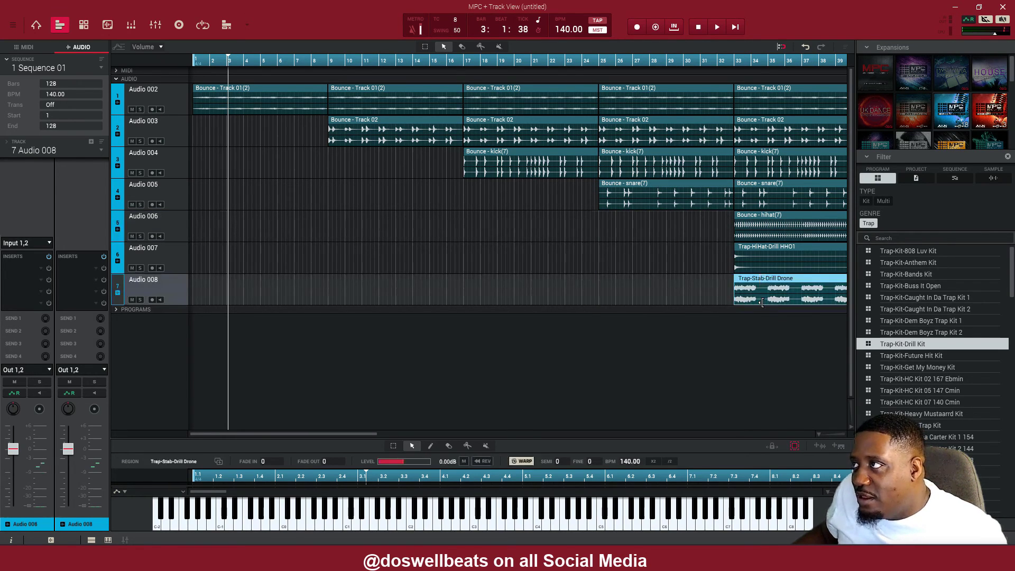
key("Delete")
left_click_drag(764, 288, 765, 273)
key("Delete")
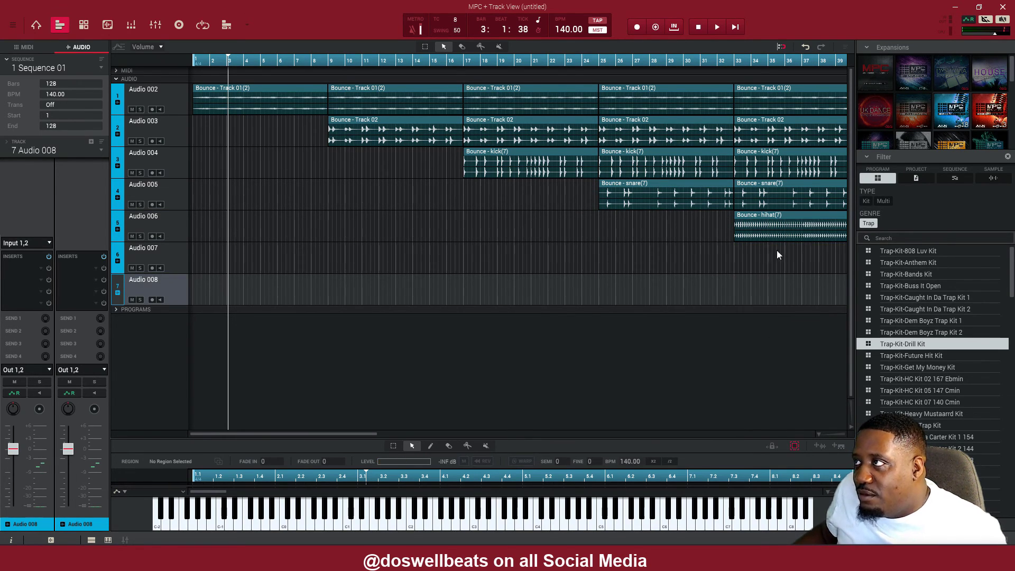
Copy the hihat region to bar 9 on Audio 006 and the snare region to bar 17 on Audio 005, playing the arrangement back
left_click_drag(781, 223, 375, 233)
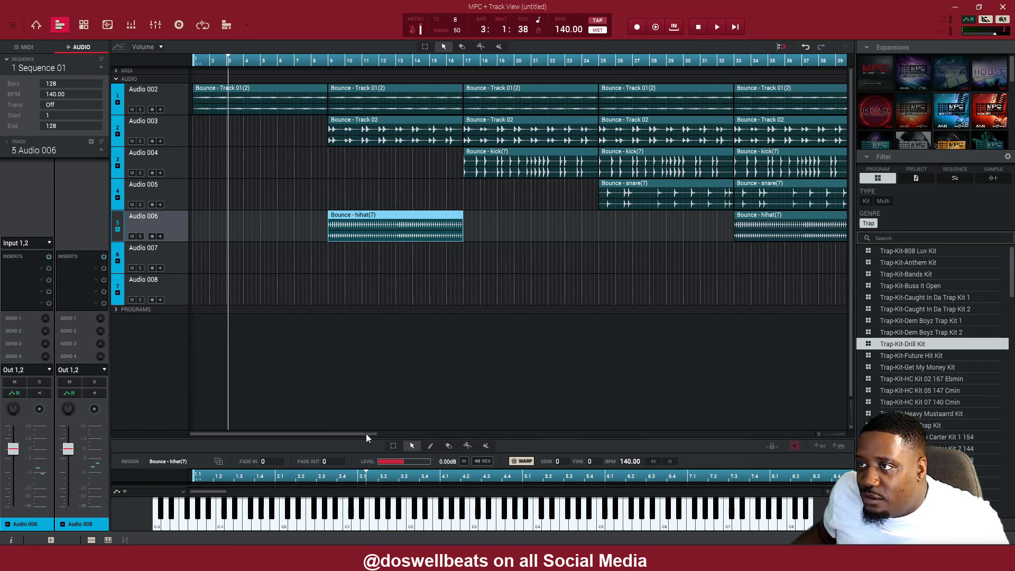
key("space")
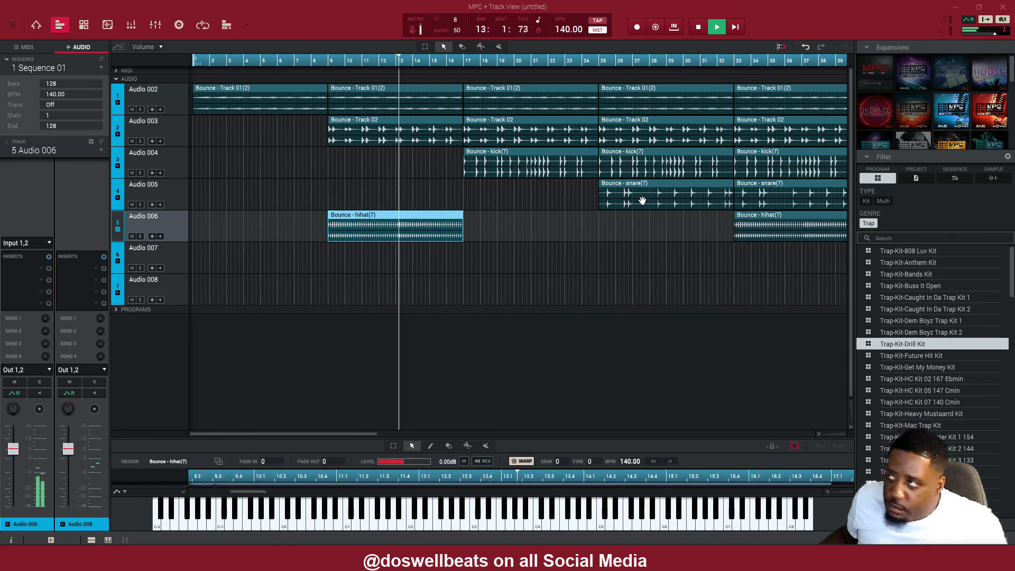
left_click_drag(639, 200, 507, 201)
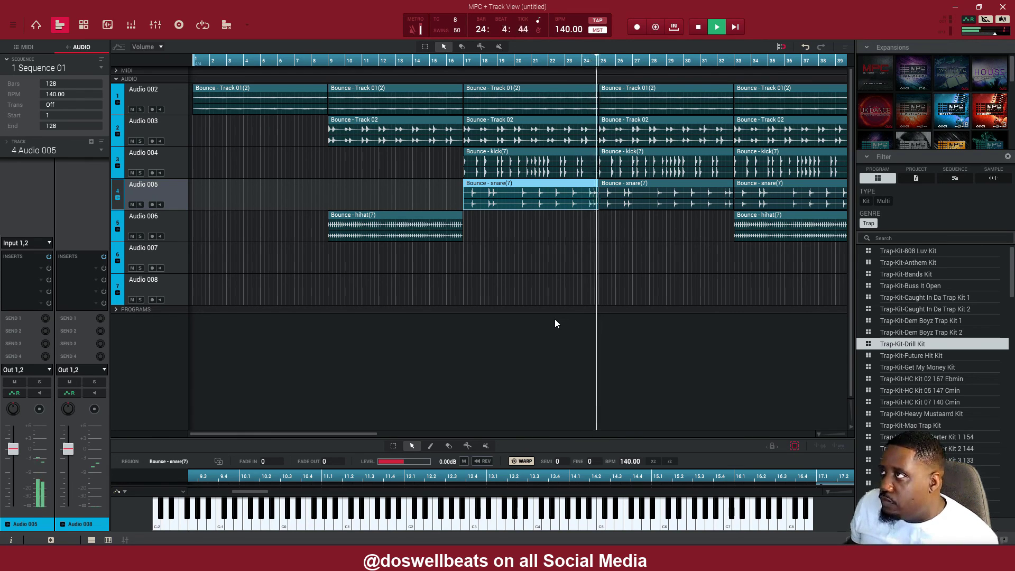
key("space")
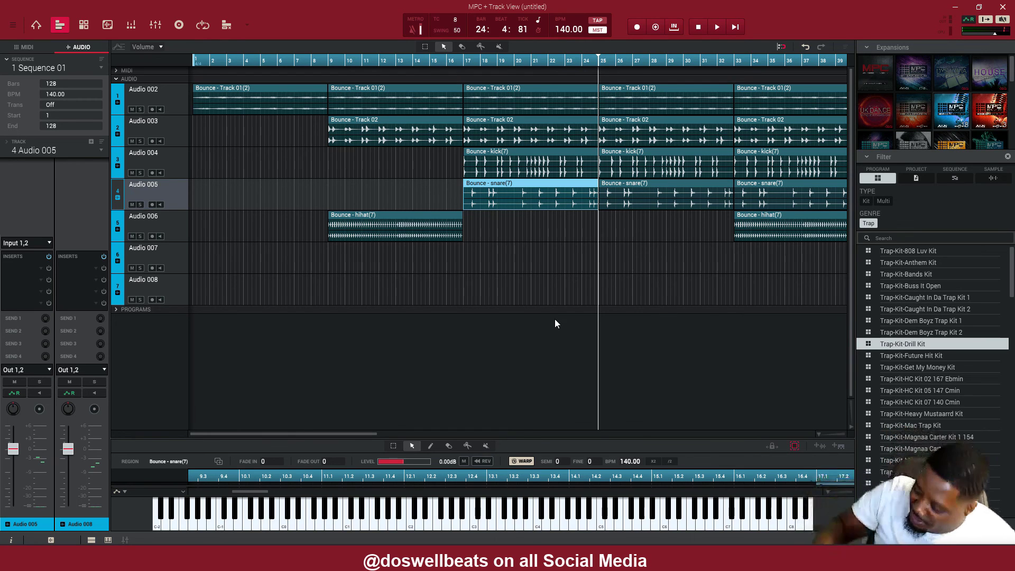
key("space")
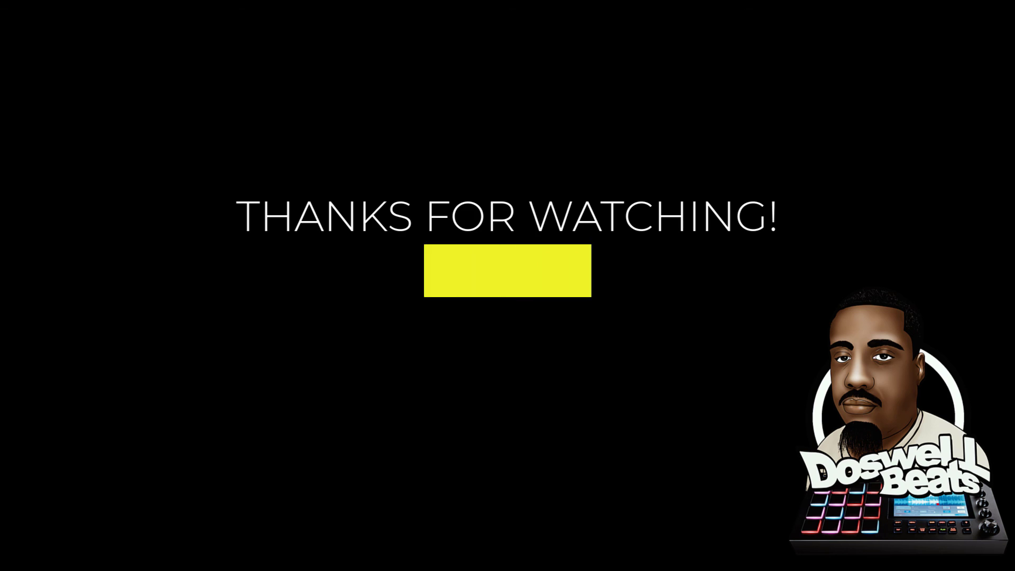